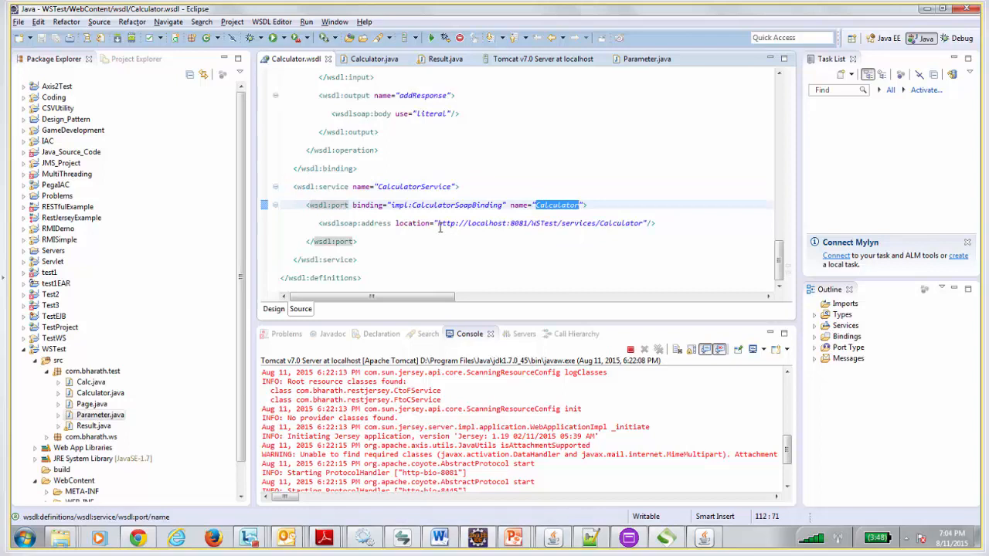
# Step: Examine the SOAP address location in Calculator.wsdl and the web method declaration of add in Calculator.java
pyautogui.moveTo(438, 223); pyautogui.dragTo(644, 223)
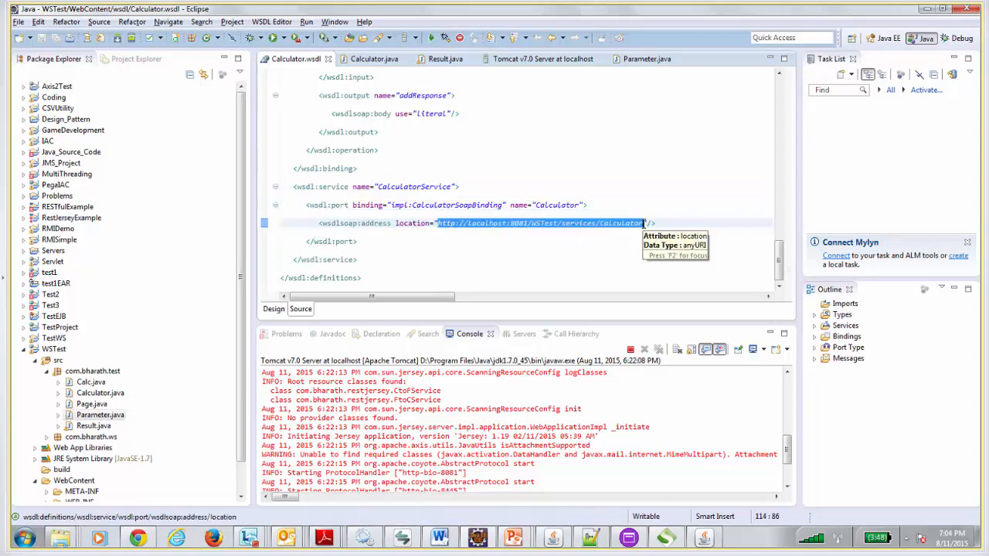
pyautogui.click(349, 62)
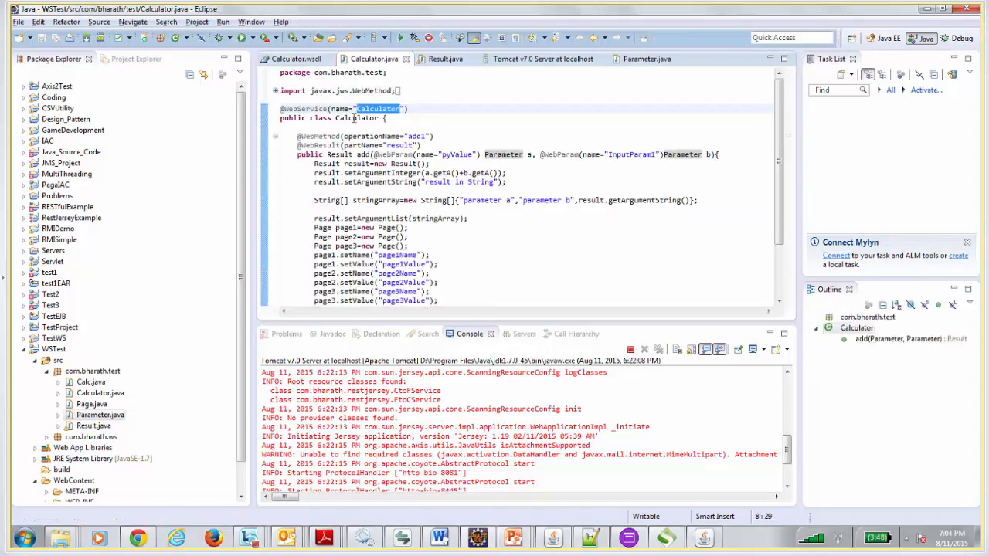
pyautogui.doubleClick(329, 135)
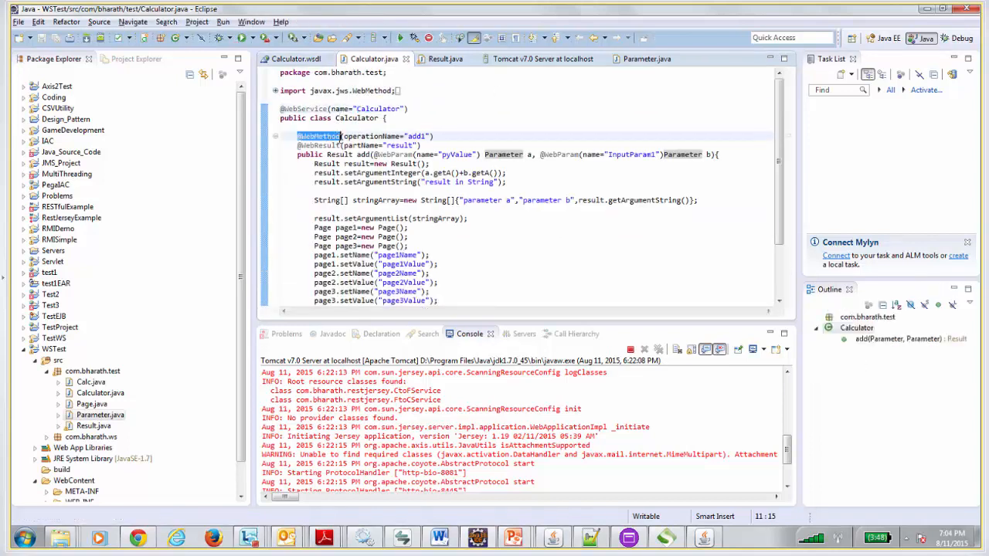
pyautogui.moveTo(329, 136); pyautogui.dragTo(360, 154)
pyautogui.click(358, 154)
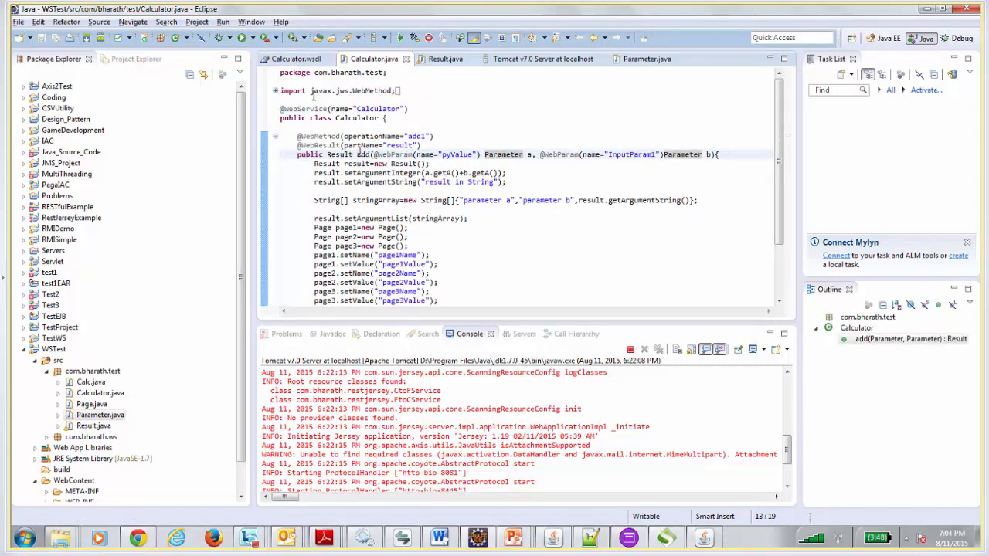
# Step: Examine the CalculatorSoapBinding in Calculator.wsdl, highlighting its impl:Calculator type and the add operation name
pyautogui.click(296, 62)
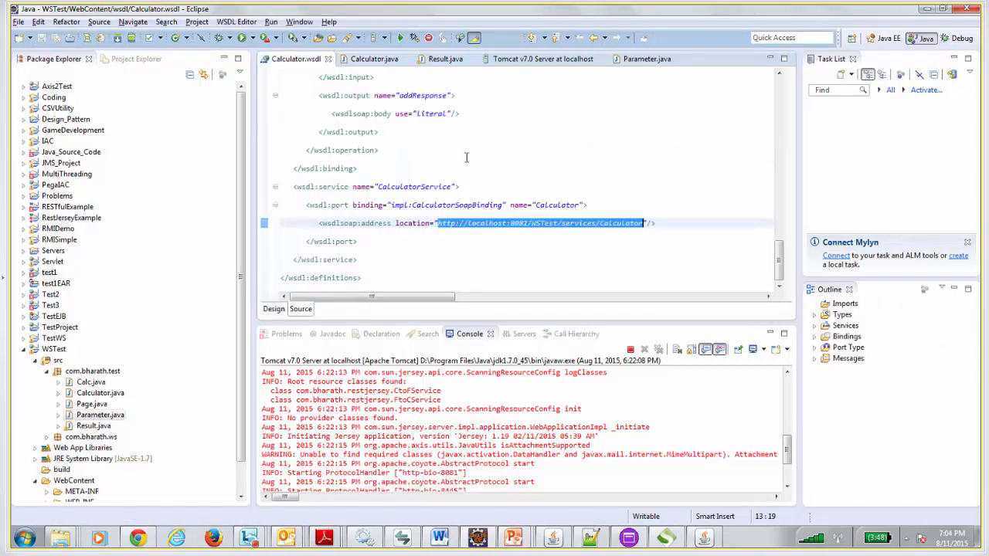
pyautogui.click(722, 157)
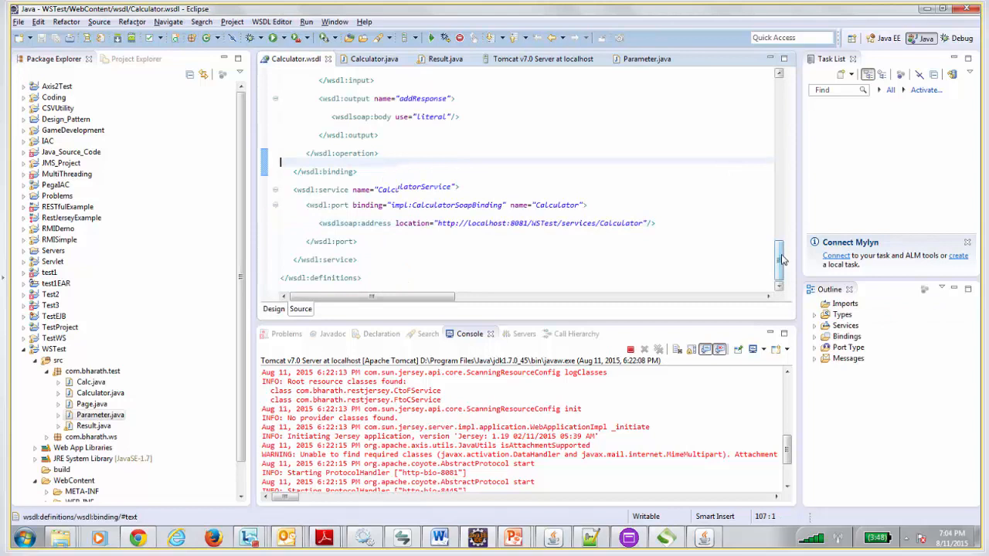
pyautogui.moveTo(780, 262); pyautogui.dragTo(780, 242)
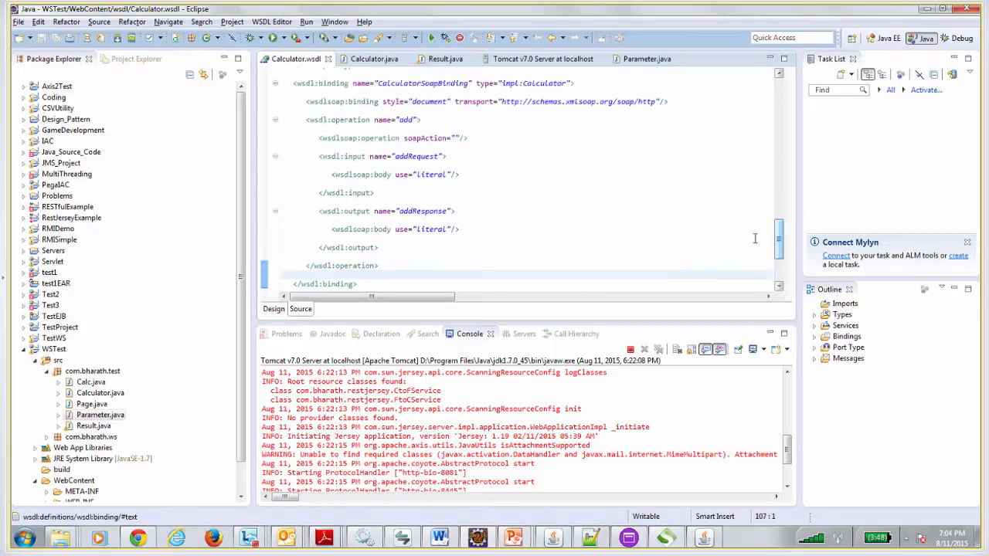
pyautogui.doubleClick(534, 83)
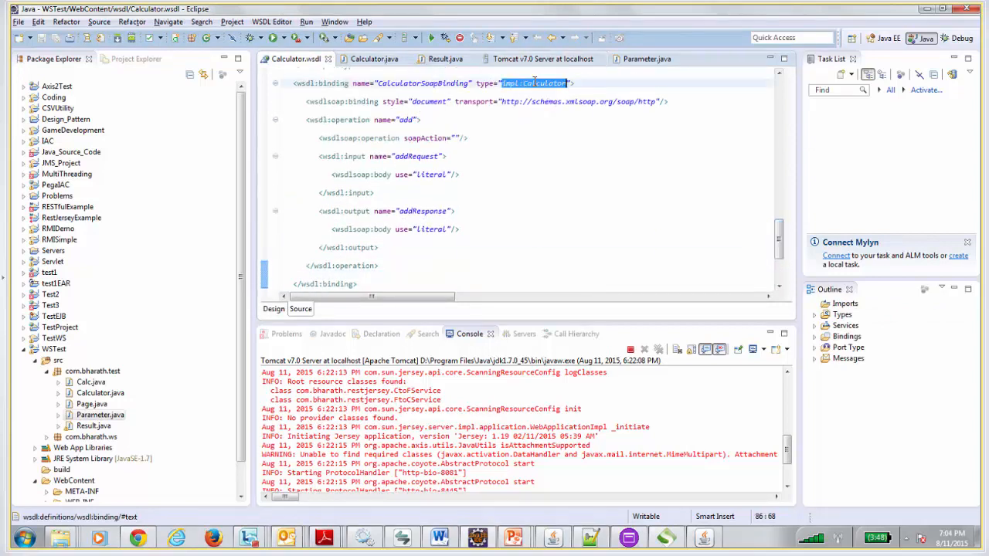
pyautogui.doubleClick(408, 120)
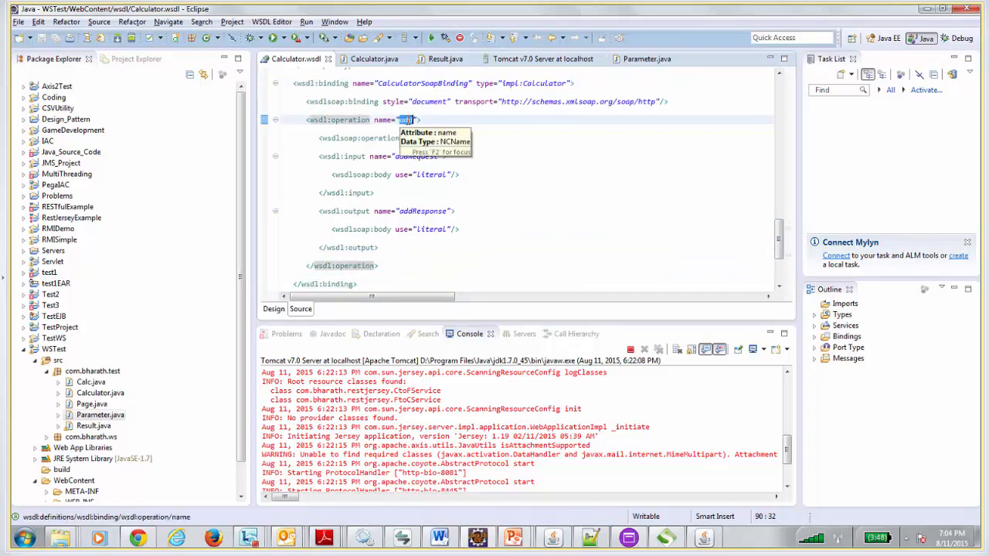
pyautogui.moveTo(293, 138); pyautogui.dragTo(379, 70)
pyautogui.click(421, 118)
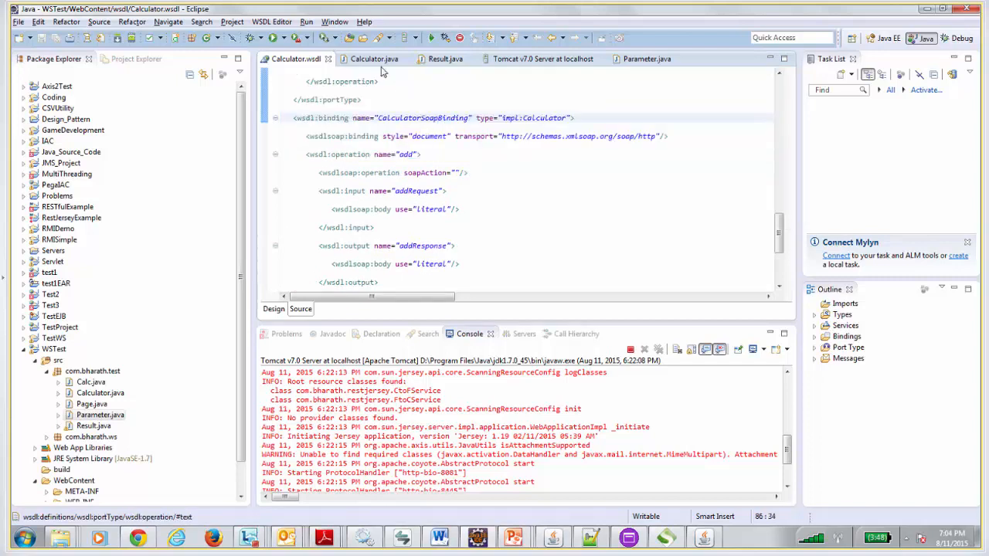
# Step: Inspect the Parameter argument type of the add method in Calculator.java and its class definition in Parameter.java
pyautogui.click(371, 59)
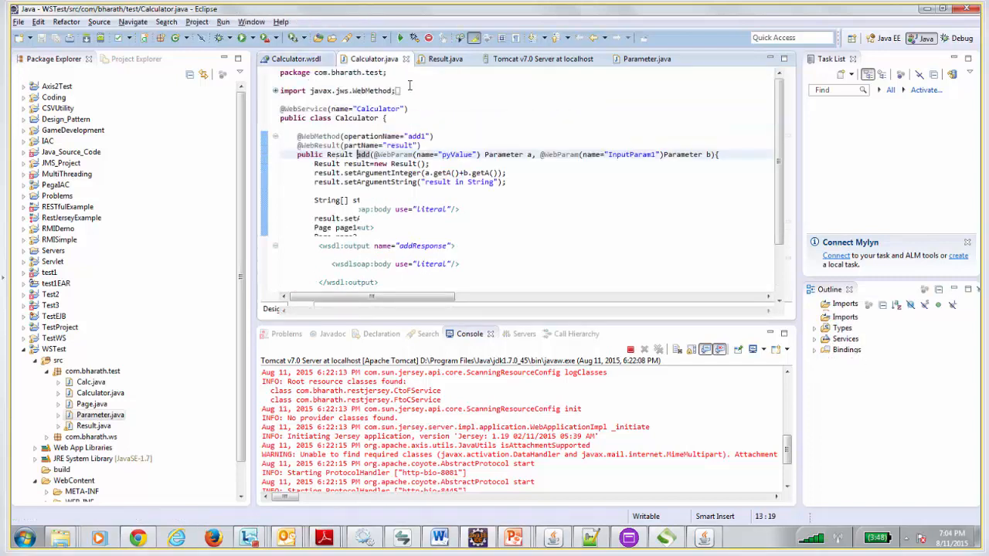
pyautogui.doubleClick(506, 156)
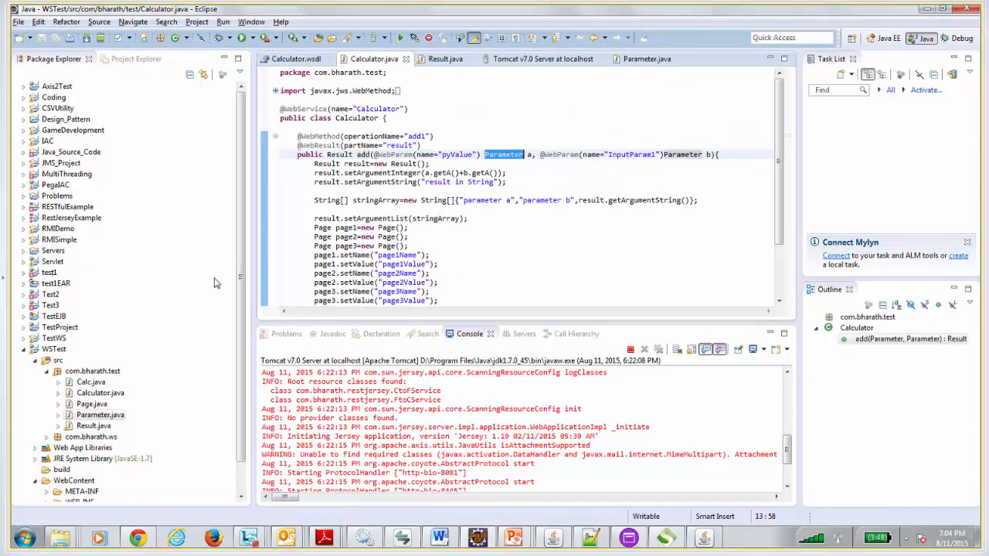
pyautogui.doubleClick(100, 415)
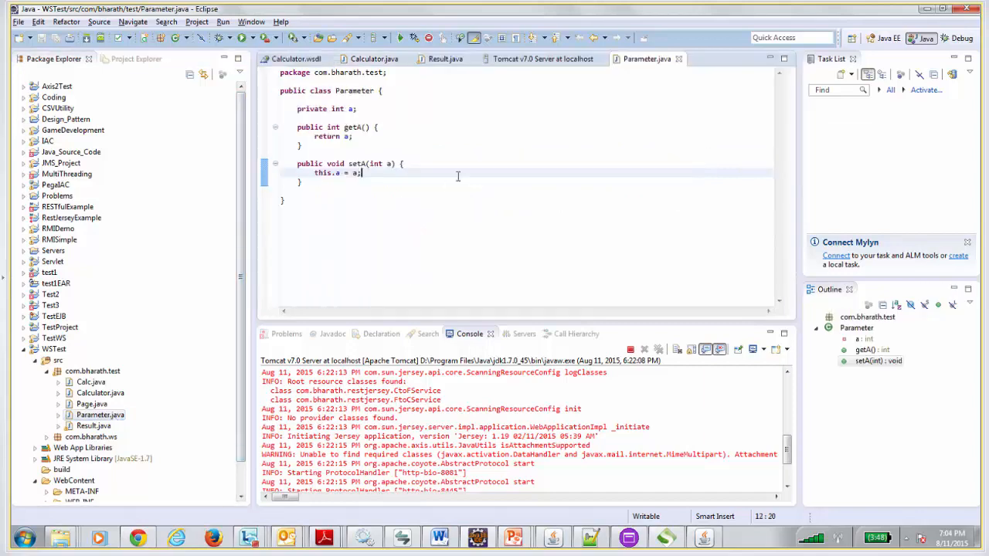
pyautogui.click(378, 63)
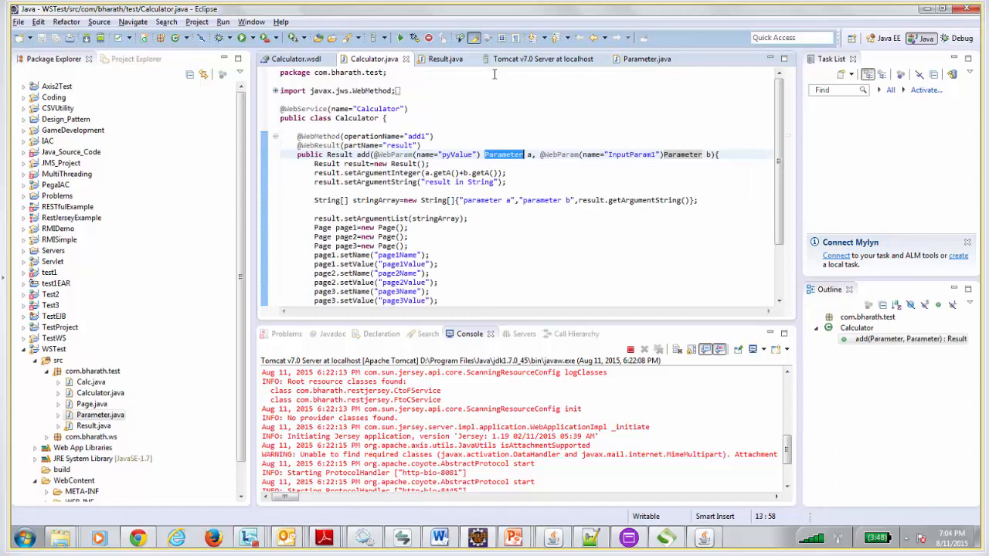
# Step: Highlight the addRequest input name of the add operation in the binding in Calculator.wsdl
pyautogui.click(301, 59)
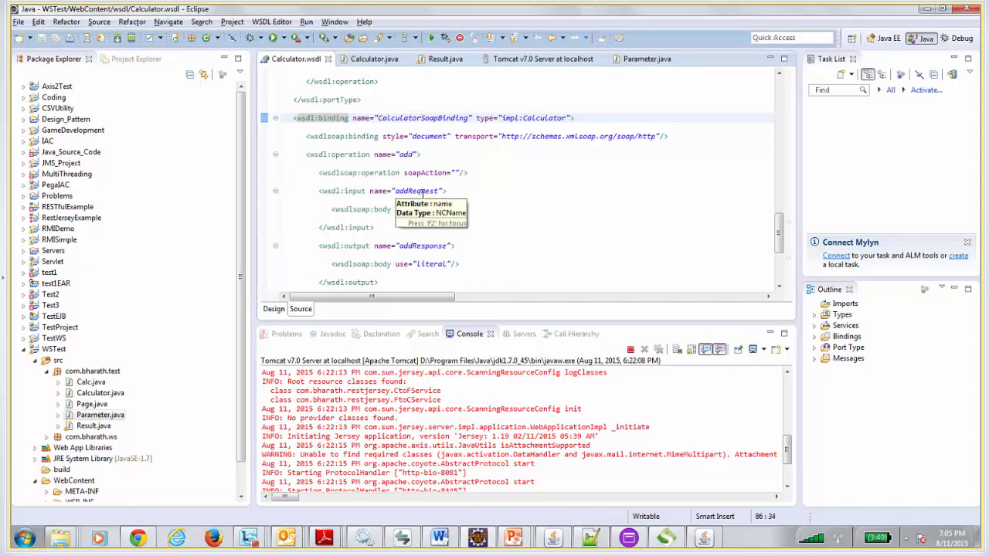
pyautogui.click(423, 194)
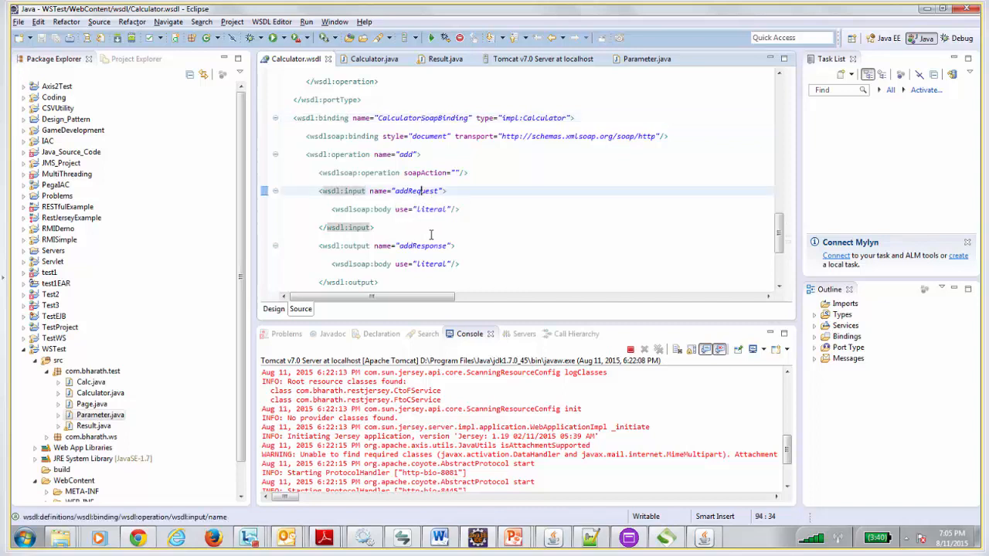
pyautogui.doubleClick(410, 194)
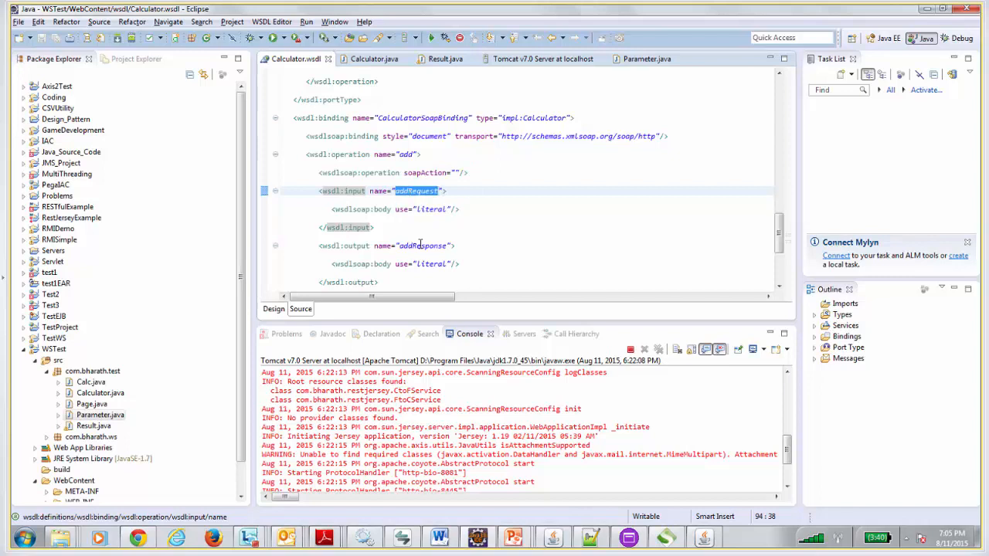
# Step: Go back to the schema types at the start of Calculator.wsdl and highlight the add element's name
pyautogui.click(565, 182)
pyautogui.press('Up')
pyautogui.press('Up')
pyautogui.press('Up')
pyautogui.press('Up')
pyautogui.press('Up')
pyautogui.press('Up')
pyautogui.press('Up')
pyautogui.press('Up')
pyautogui.press('Up')
pyautogui.press('Up')
pyautogui.press('Up')
pyautogui.press('Up')
pyautogui.press('Up')
pyautogui.press('Up')
pyautogui.press('Up')
pyautogui.press('Up')
pyautogui.press('Up')
pyautogui.press('Up')
pyautogui.press('Up')
pyautogui.press('Up')
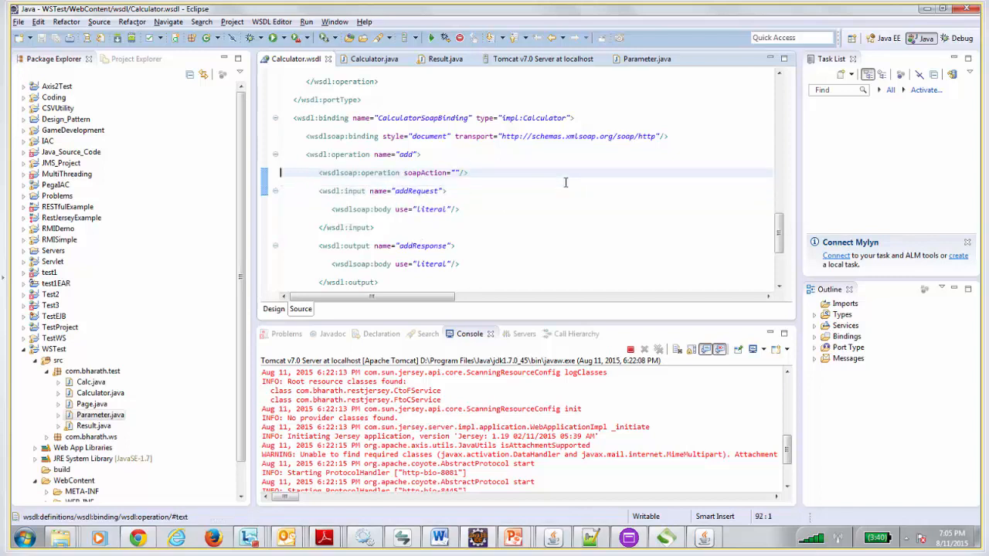
pyautogui.press('Up')
pyautogui.press('Up')
pyautogui.press('Up')
pyautogui.press('Up')
pyautogui.press('Up')
pyautogui.press('Up')
pyautogui.press('Up')
pyautogui.press('Up')
pyautogui.press('Up')
pyautogui.press('Up')
pyautogui.press('Up')
pyautogui.press('Up')
pyautogui.press('Up')
pyautogui.press('Up')
pyautogui.press('Up')
pyautogui.press('Up')
pyautogui.press('Up')
pyautogui.press('Up')
pyautogui.press('Up')
pyautogui.press('Up')
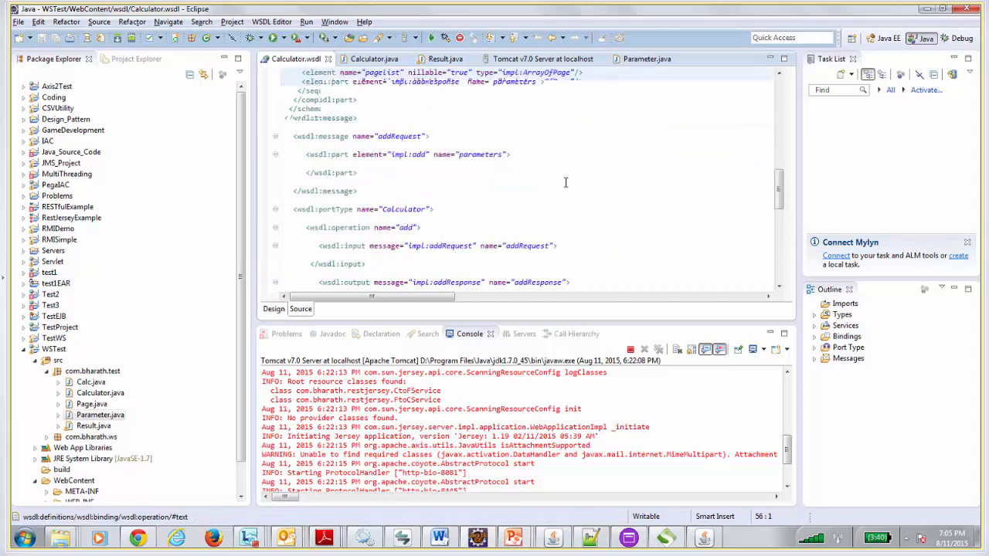
pyautogui.press('Up')
pyautogui.press('Up')
pyautogui.press('Up')
pyautogui.press('Up')
pyautogui.press('Up')
pyautogui.press('Up')
pyautogui.press('Up')
pyautogui.press('Up')
pyautogui.press('Up')
pyautogui.press('Up')
pyautogui.press('Up')
pyautogui.press('Up')
pyautogui.press('Up')
pyautogui.press('Up')
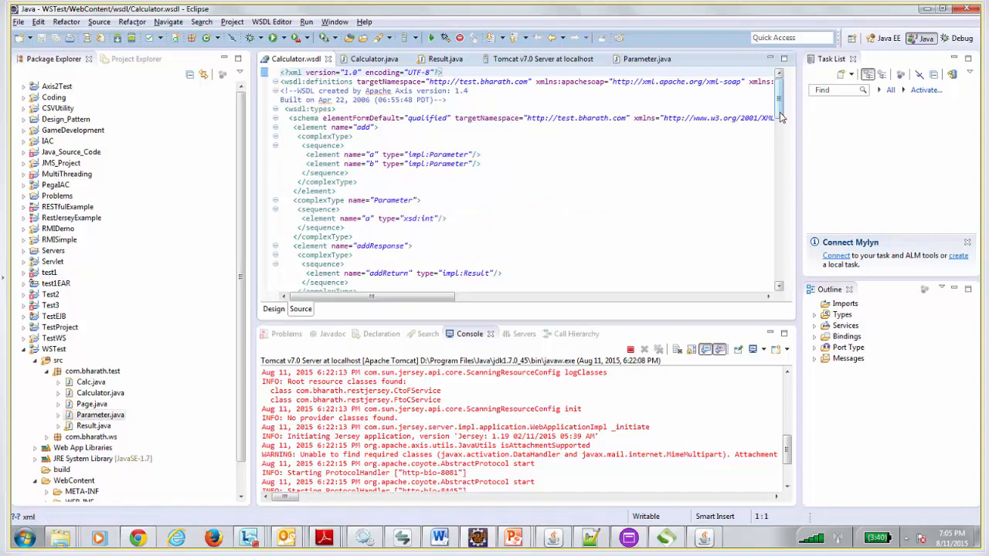
pyautogui.moveTo(781, 116); pyautogui.dragTo(427, 124)
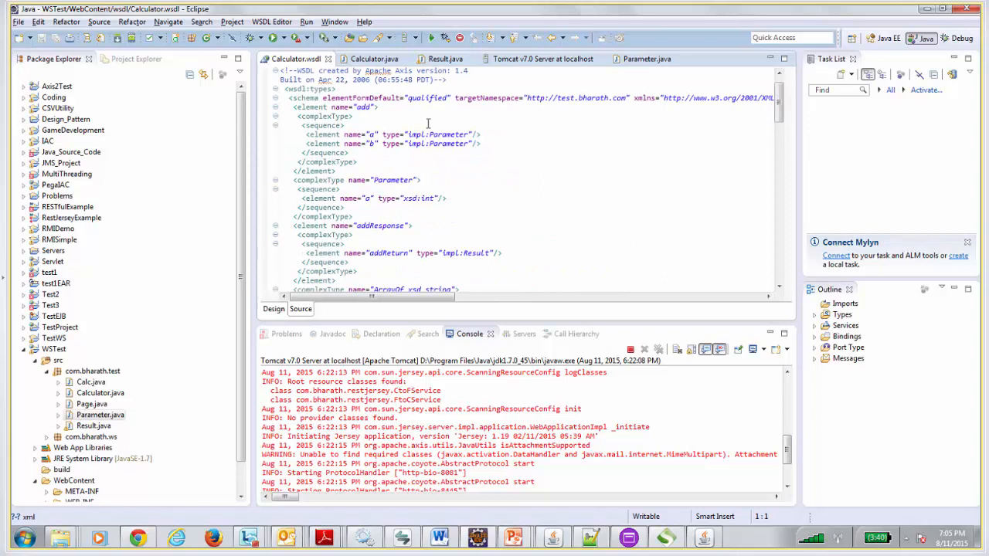
pyautogui.click(367, 114)
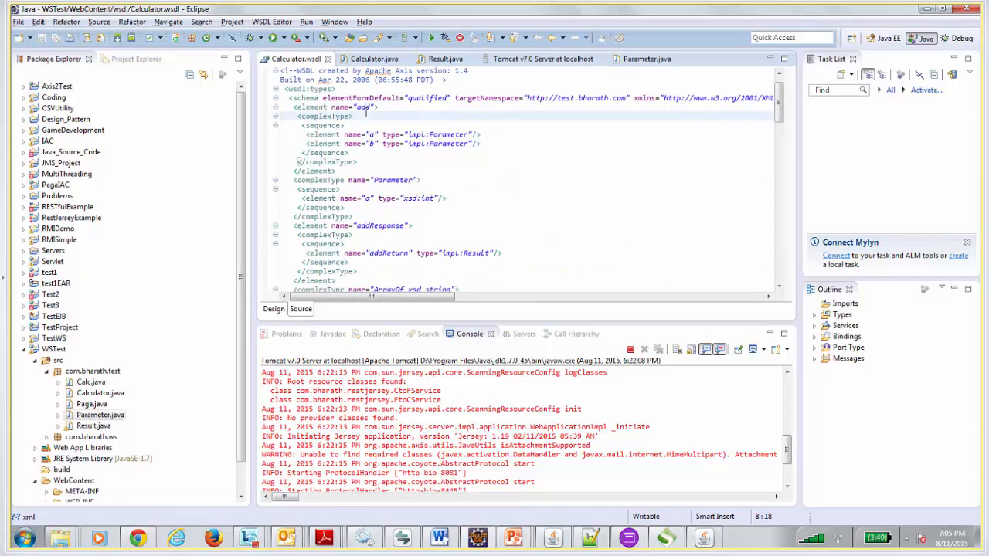
pyautogui.doubleClick(365, 107)
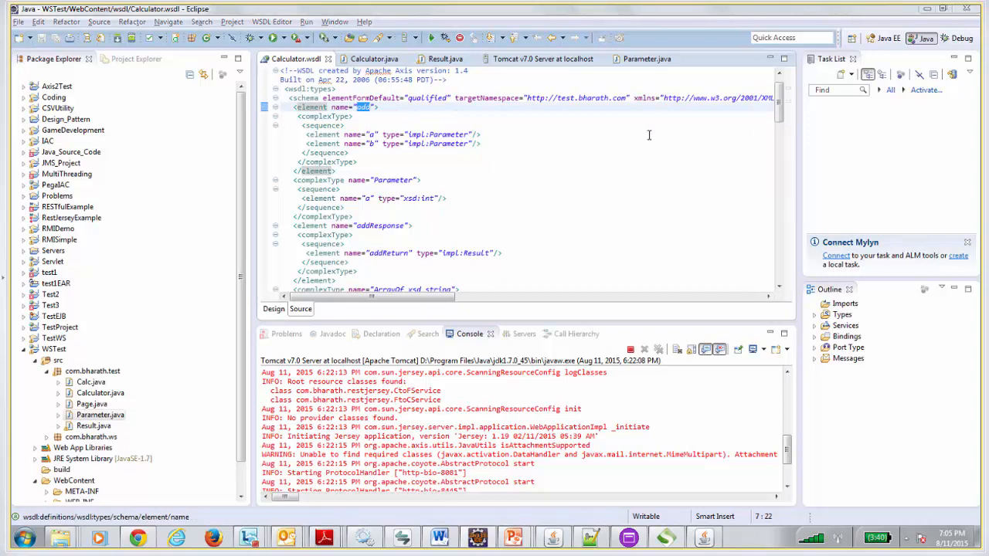
# Step: Find "addrequest" in Calculator.wsdl and inspect the impl:add part element of the matching message
pyautogui.hotkey('ctrl', 'f')
pyautogui.write('addrequest')
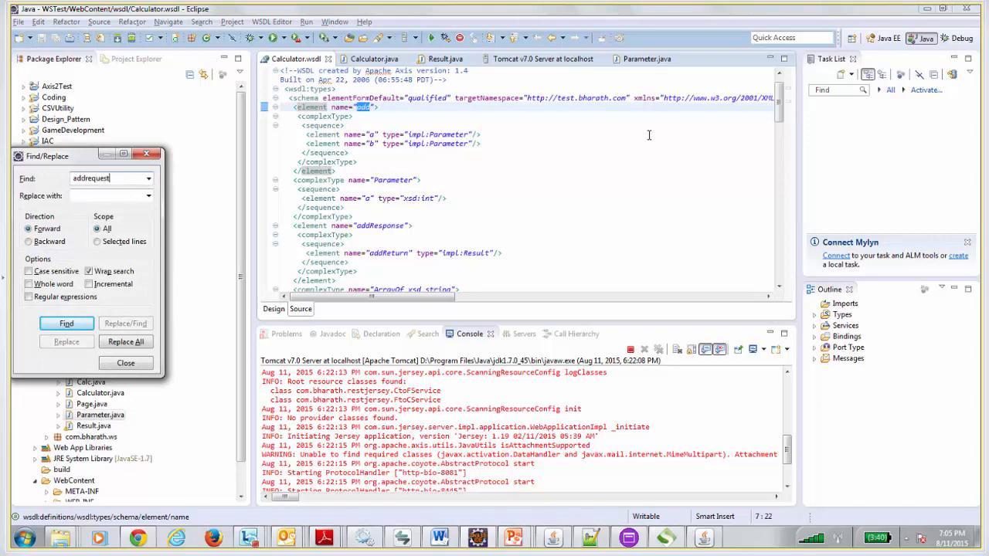
pyautogui.press('Return')
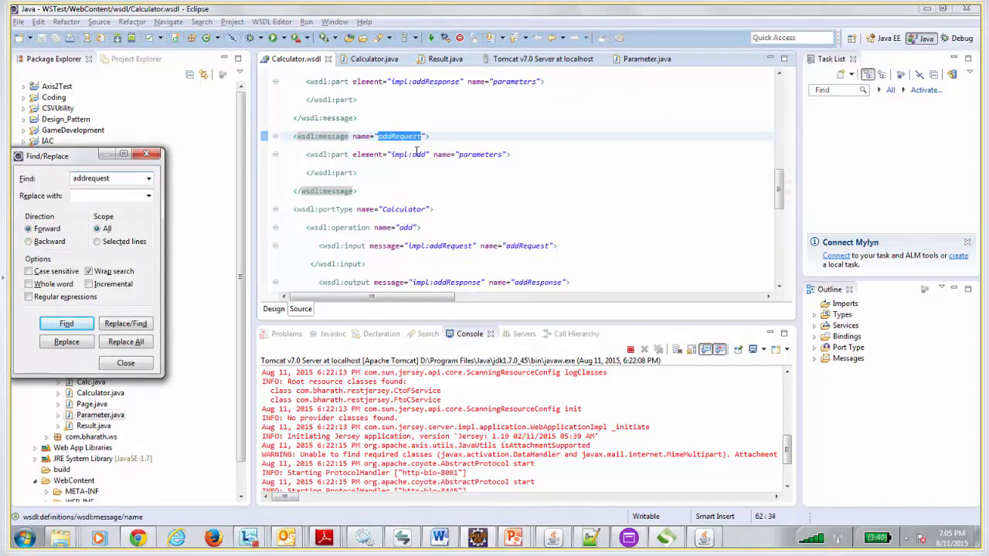
pyautogui.click(417, 153)
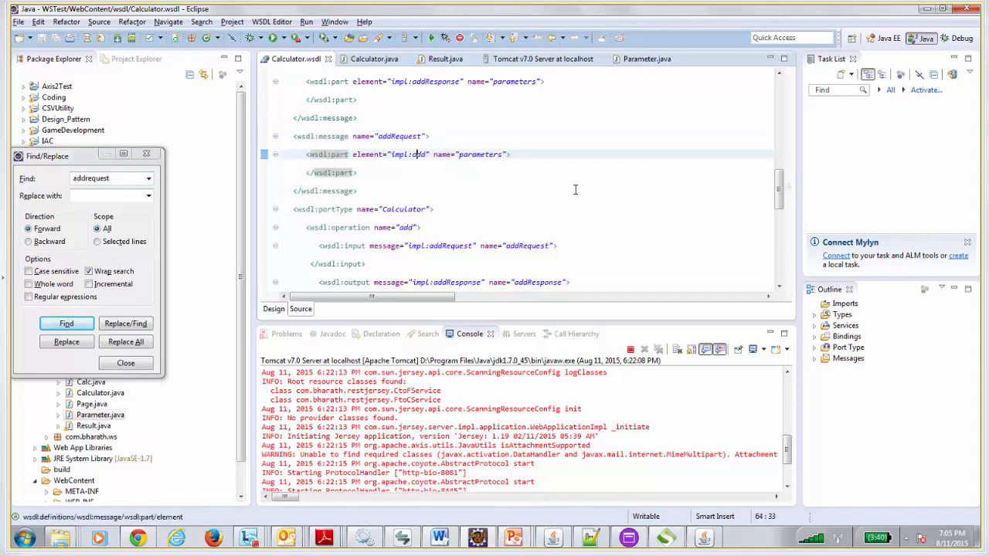
# Step: Compare the add element's parameter types in the WSDL schema with the add method in Calculator.java, and close the Find/Replace dialog
pyautogui.scroll(15, 779, 73)
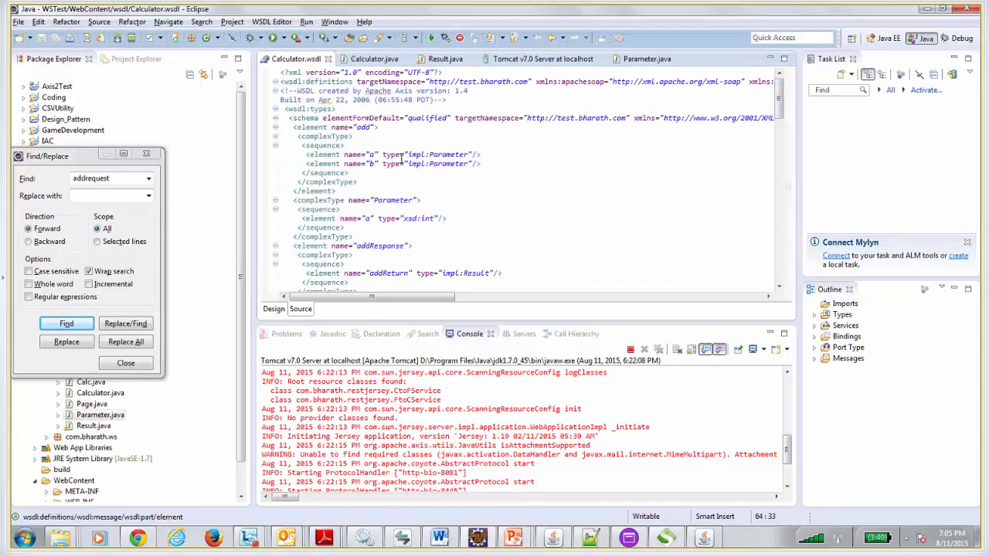
pyautogui.click(374, 58)
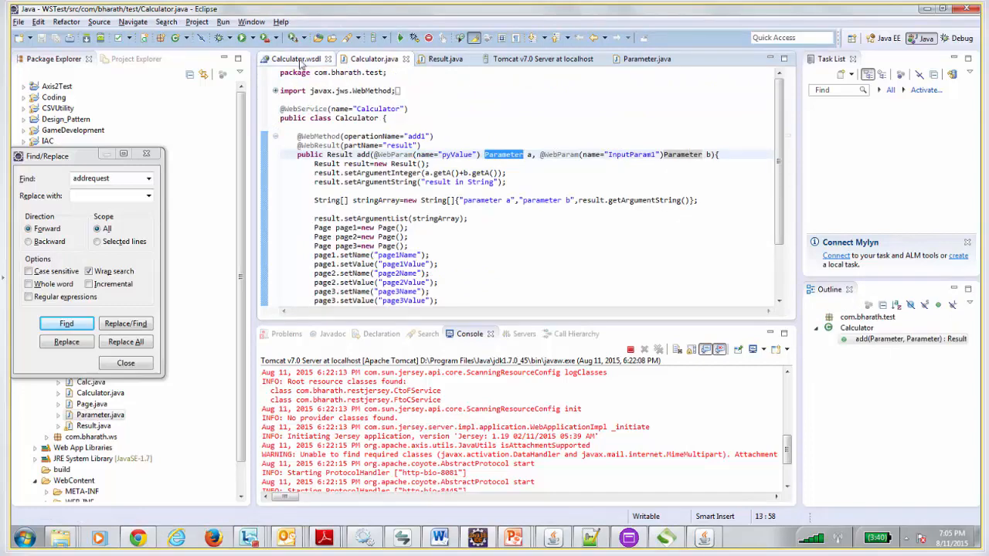
pyautogui.click(302, 60)
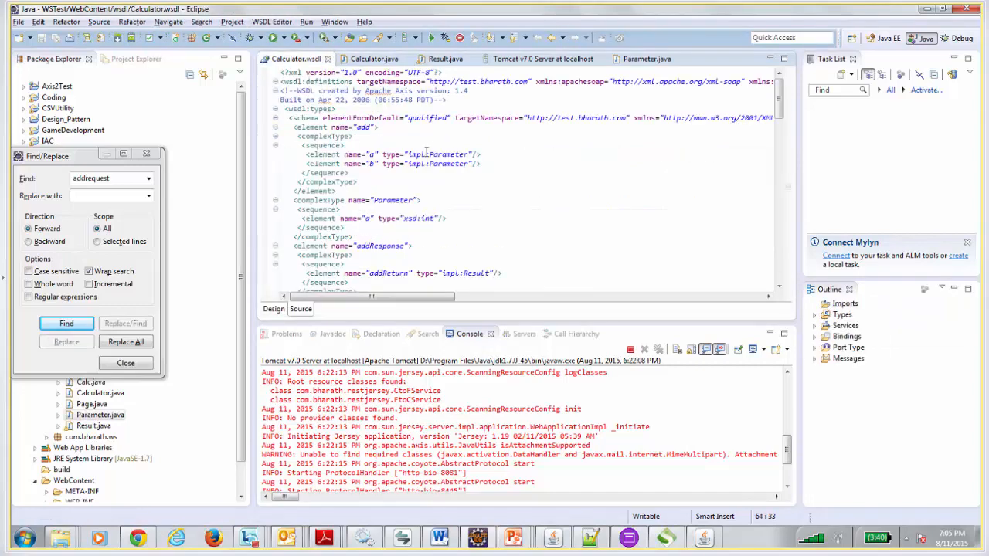
pyautogui.doubleClick(454, 153)
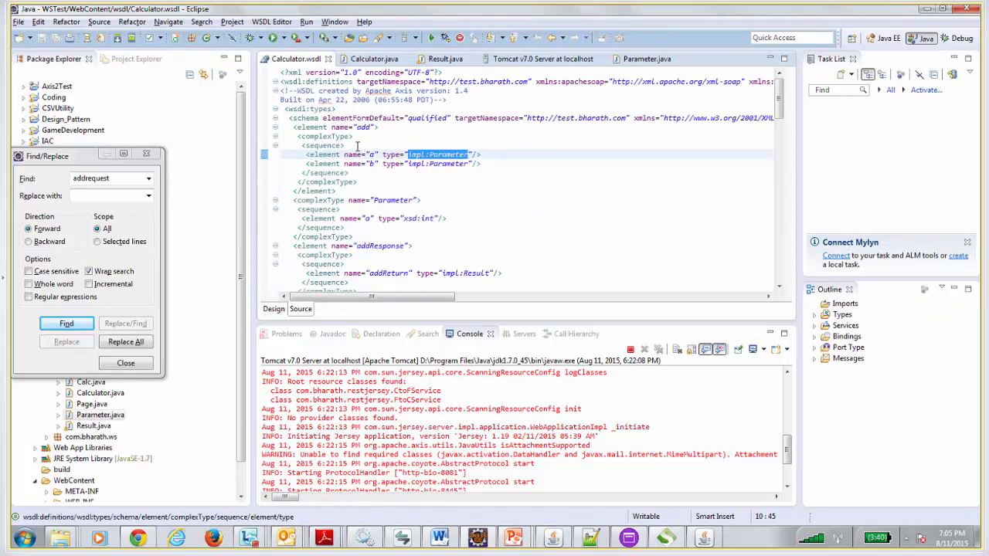
pyautogui.click(147, 155)
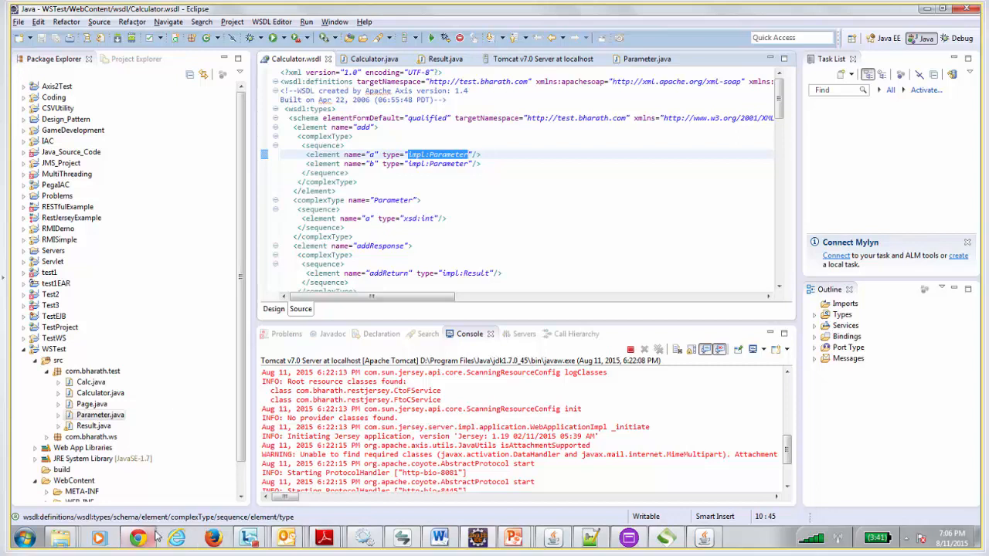
# Step: Switch to Pega Designer Studio in Chrome and launch the Connector and Metadata Wizard from the integration connectors
pyautogui.click(152, 537)
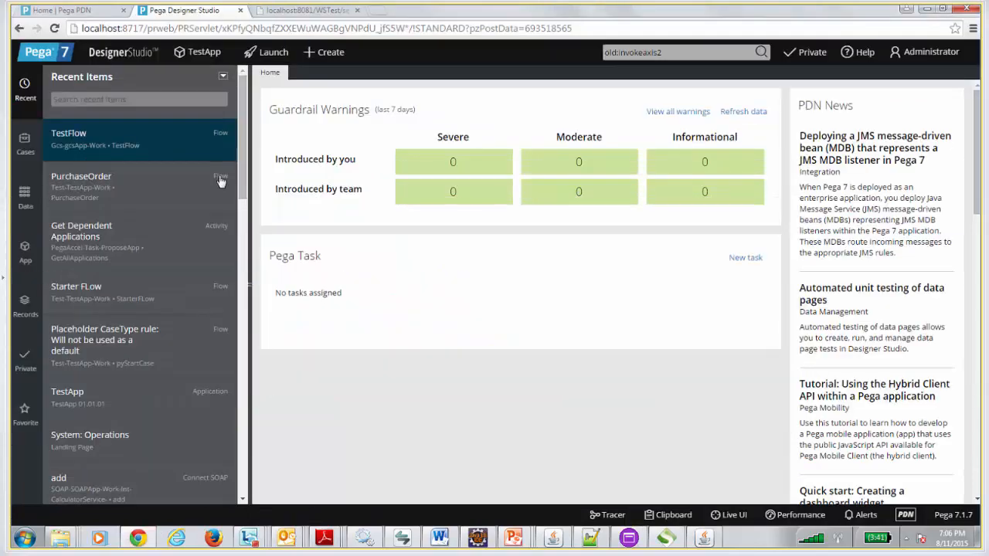
pyautogui.click(136, 55)
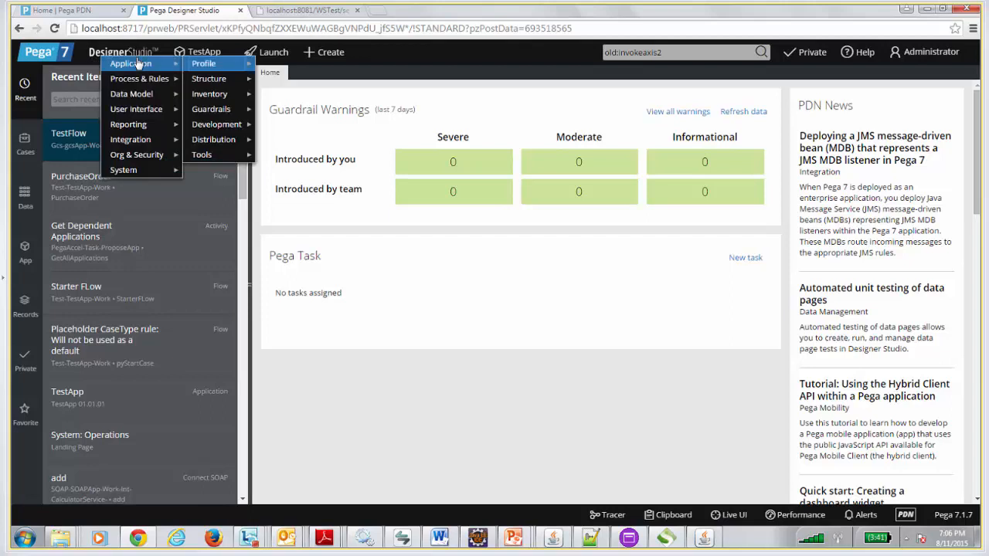
pyautogui.moveTo(162, 144)
pyautogui.moveTo(213, 142)
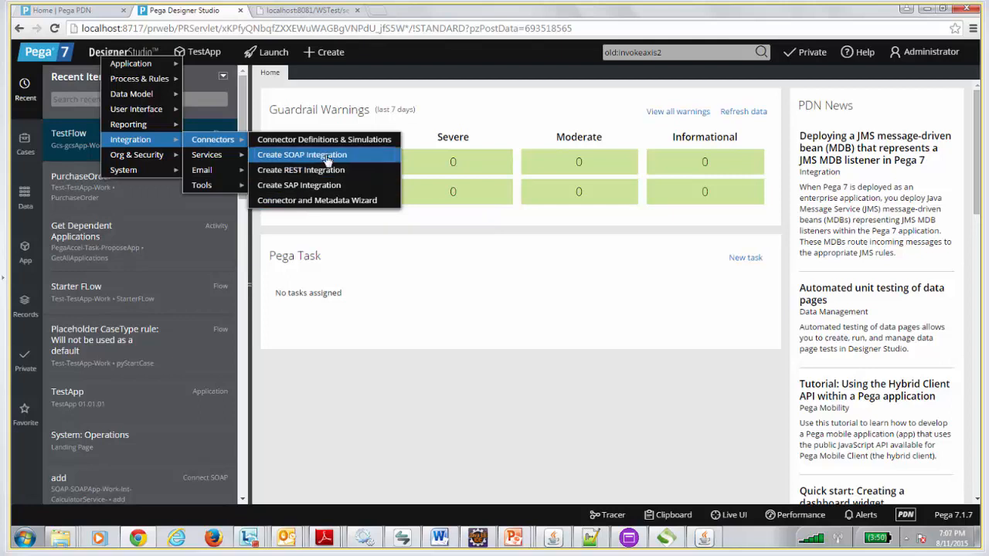
pyautogui.click(319, 202)
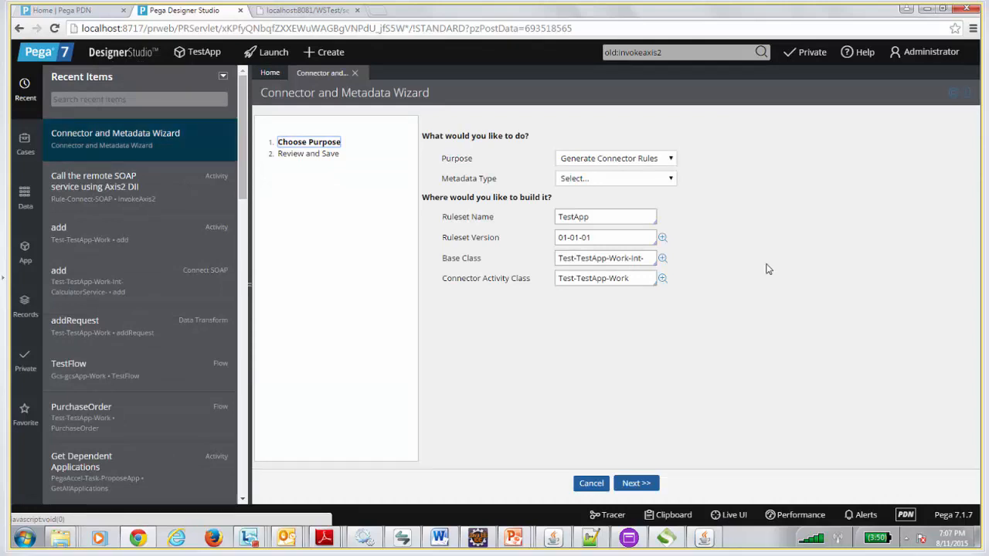
# Step: Set the metadata type for the generated connector rules to WSDL File
pyautogui.click(653, 180)
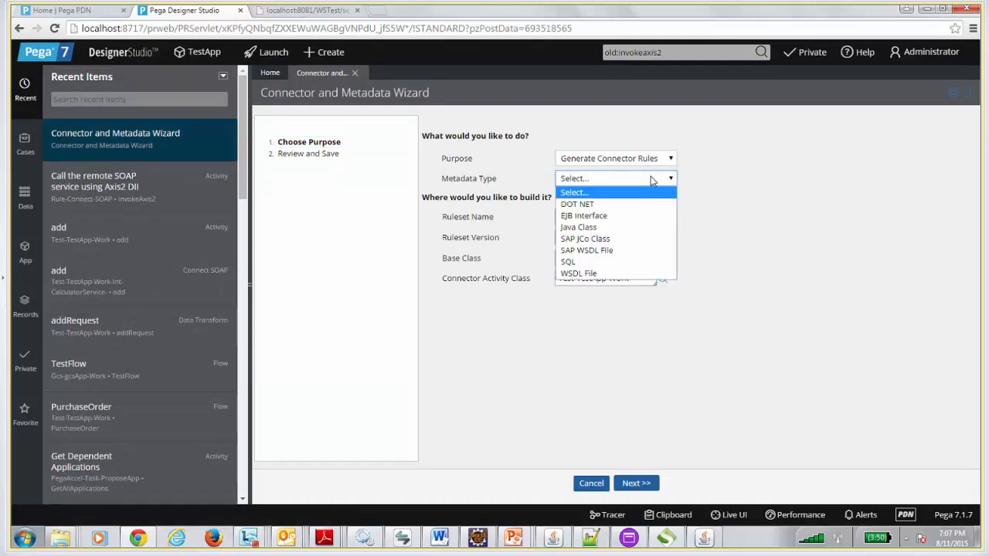
pyautogui.press('Down')
pyautogui.press('Down')
pyautogui.press('Down')
pyautogui.press('Down')
pyautogui.press('Down')
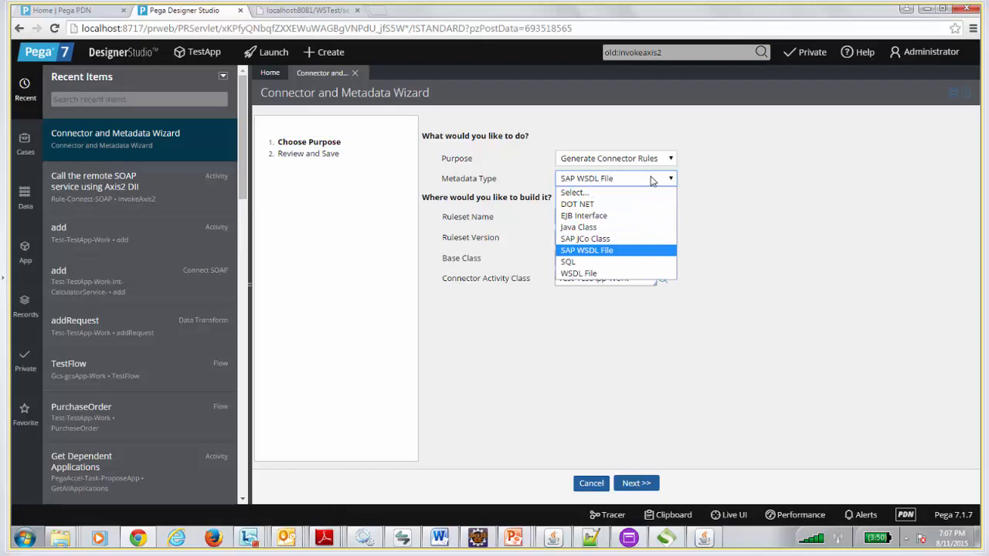
pyautogui.press('Down')
pyautogui.press('Down')
pyautogui.press('Return')
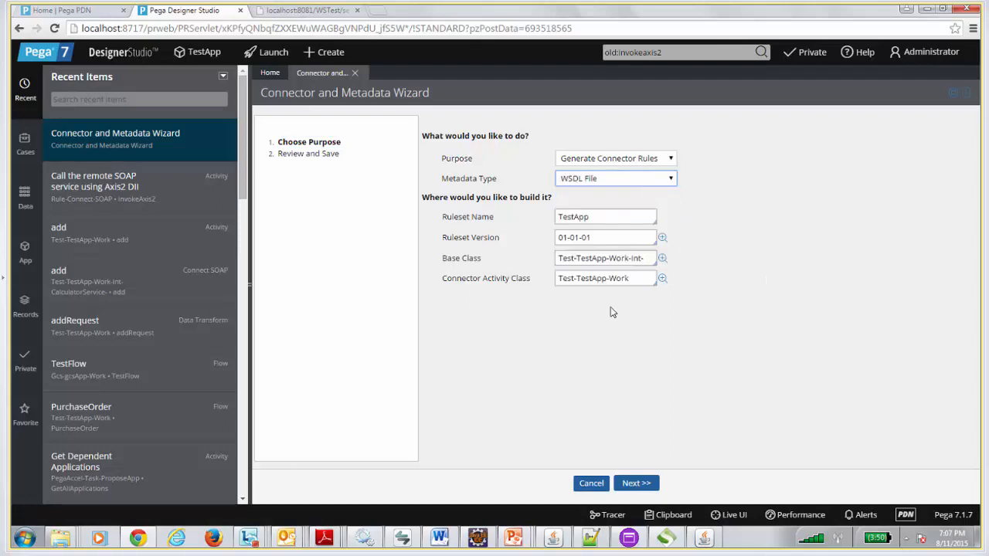
# Step: Review the base class and connector activity class without changing them, and advance to loading the WSDL document
pyautogui.doubleClick(626, 263)
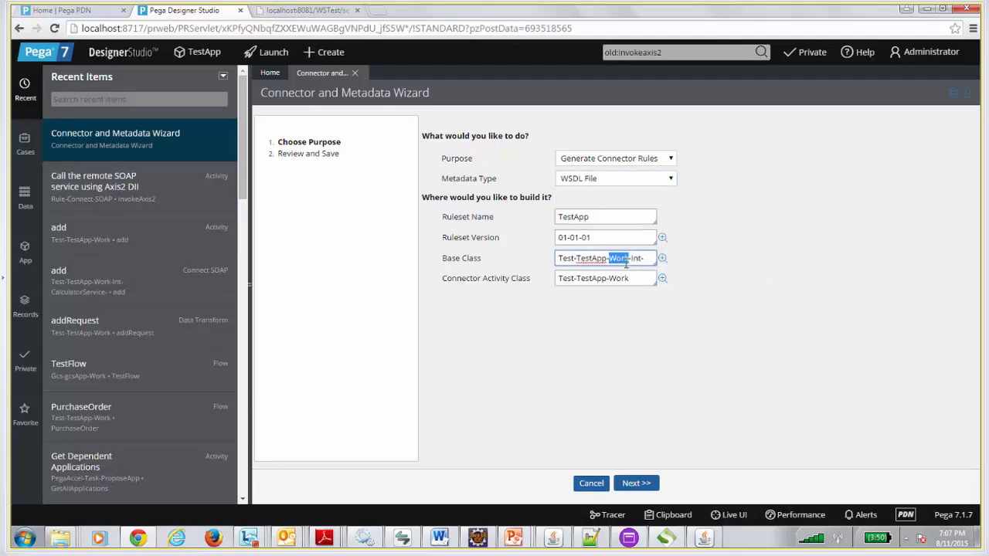
pyautogui.moveTo(646, 260); pyautogui.dragTo(535, 267)
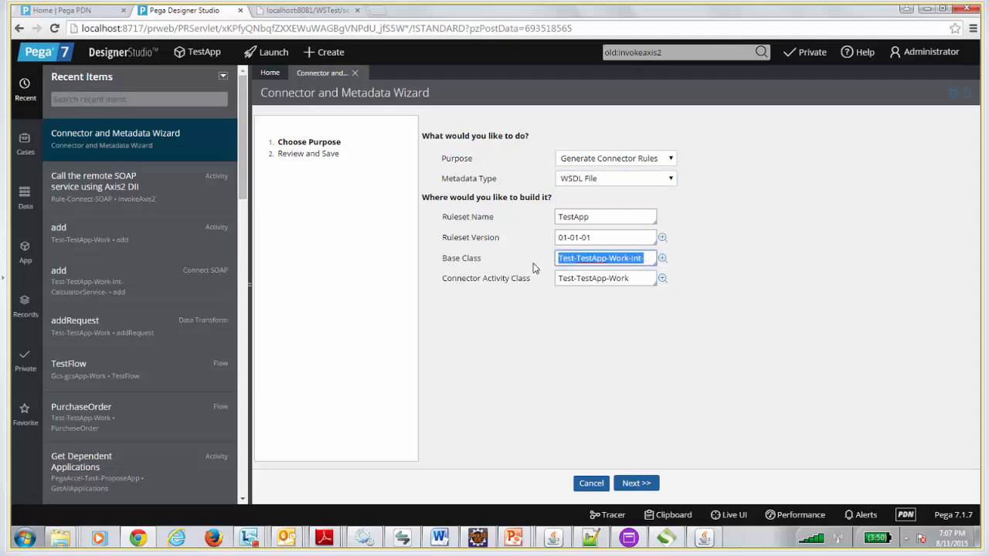
pyautogui.doubleClick(599, 279)
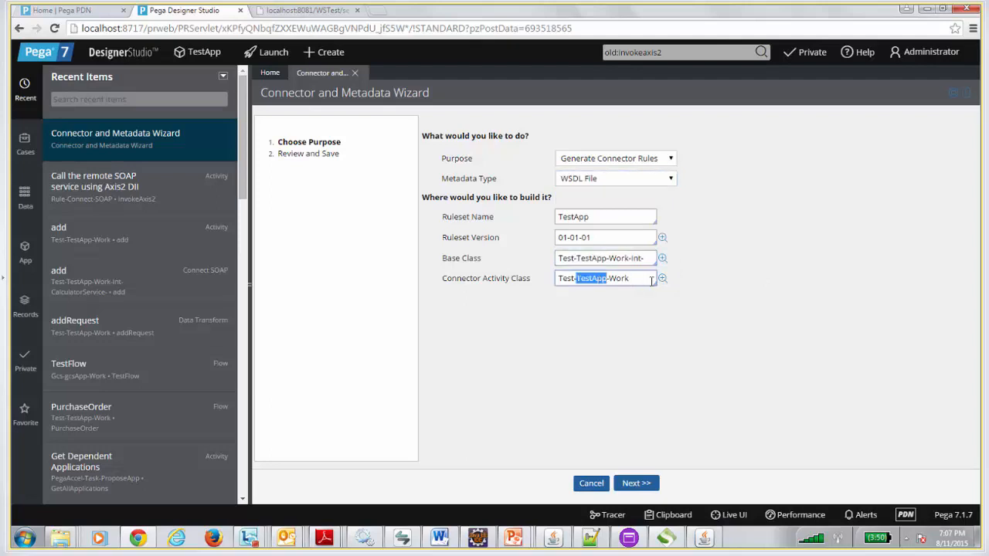
pyautogui.click(642, 279)
pyautogui.moveTo(630, 281); pyautogui.dragTo(556, 282)
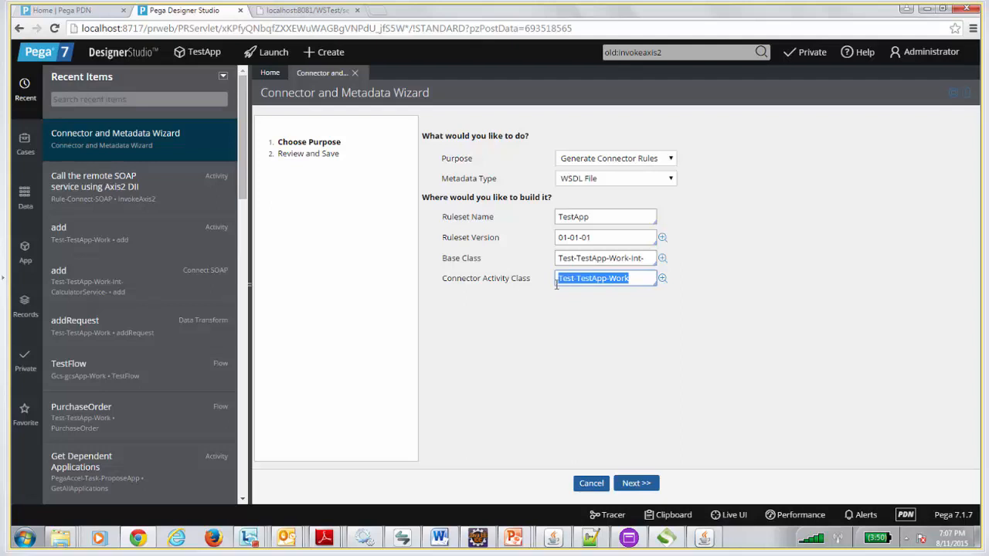
pyautogui.click(633, 275)
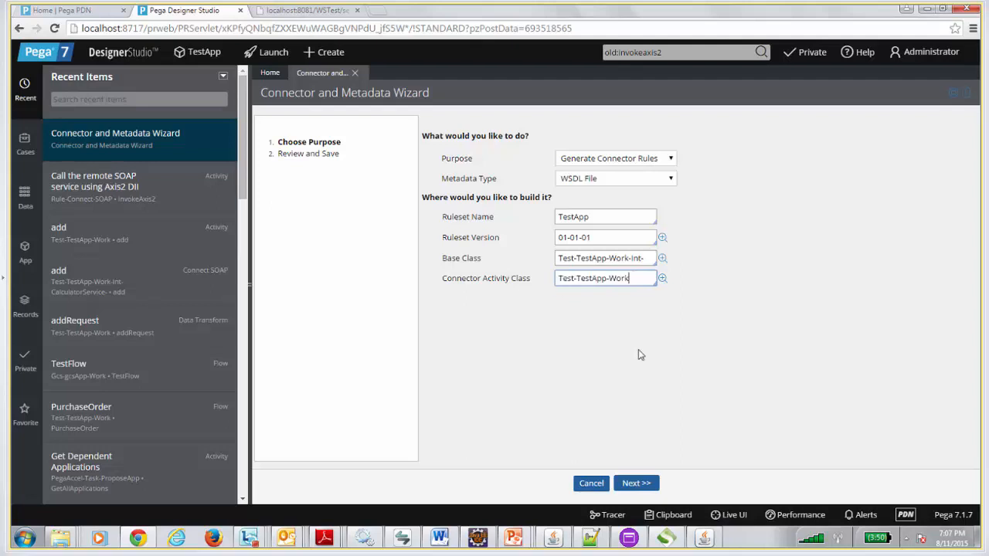
pyautogui.click(630, 486)
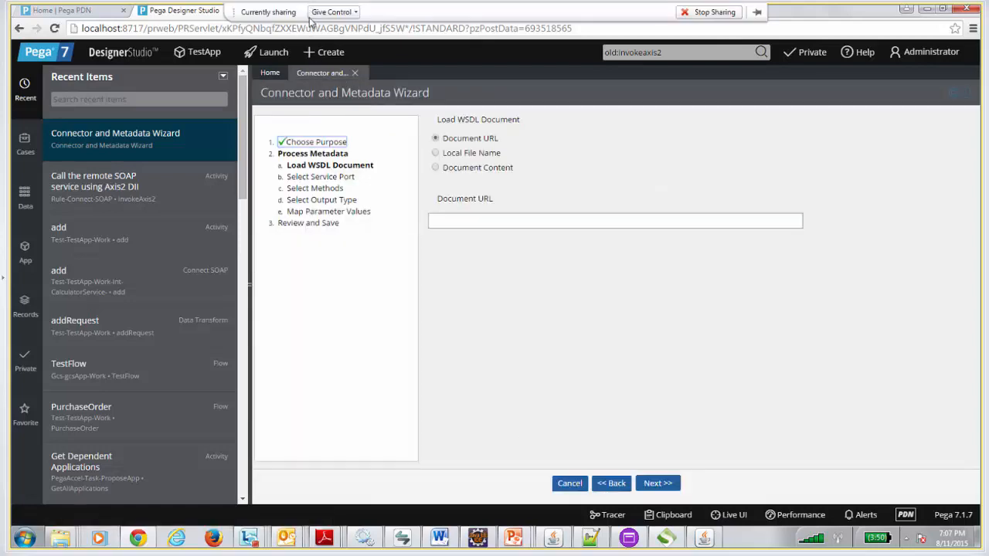
pyautogui.click(323, 14)
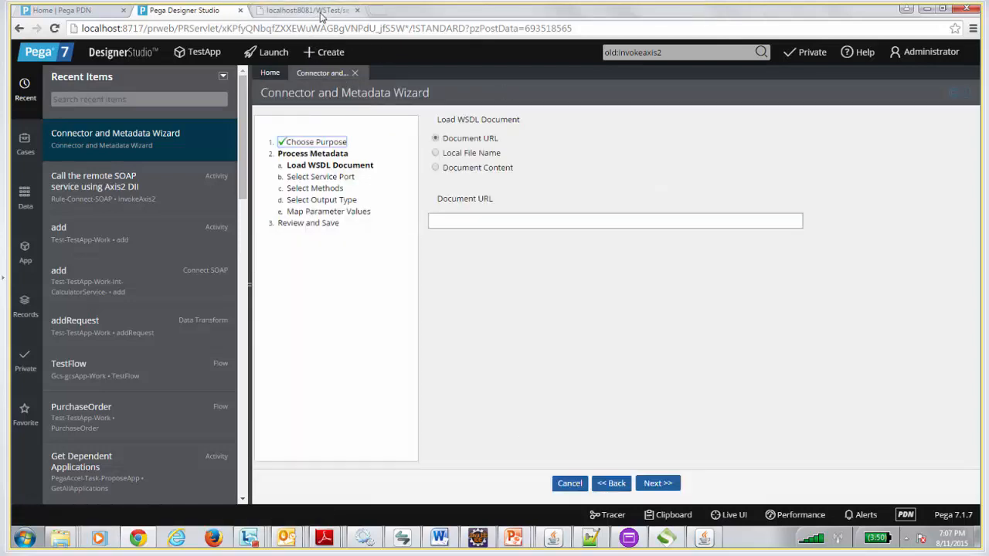
pyautogui.doubleClick(314, 32)
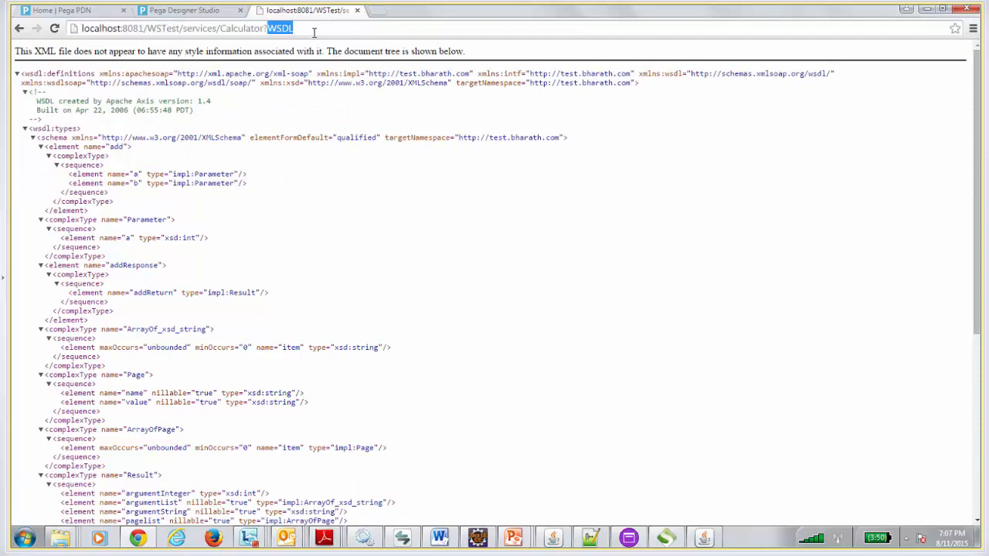
pyautogui.tripleClick(314, 32)
pyautogui.hotkey('ctrl', 'c')
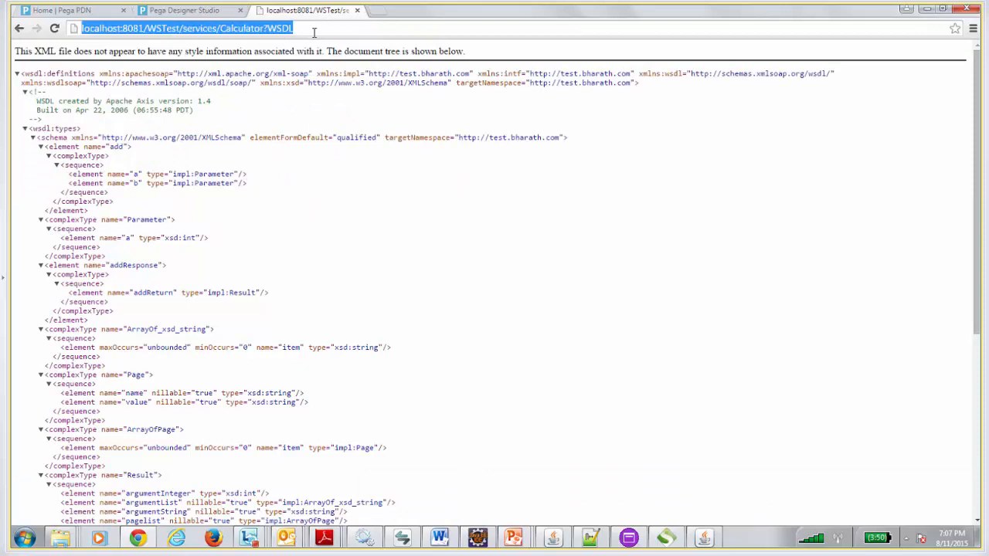
pyautogui.click(183, 10)
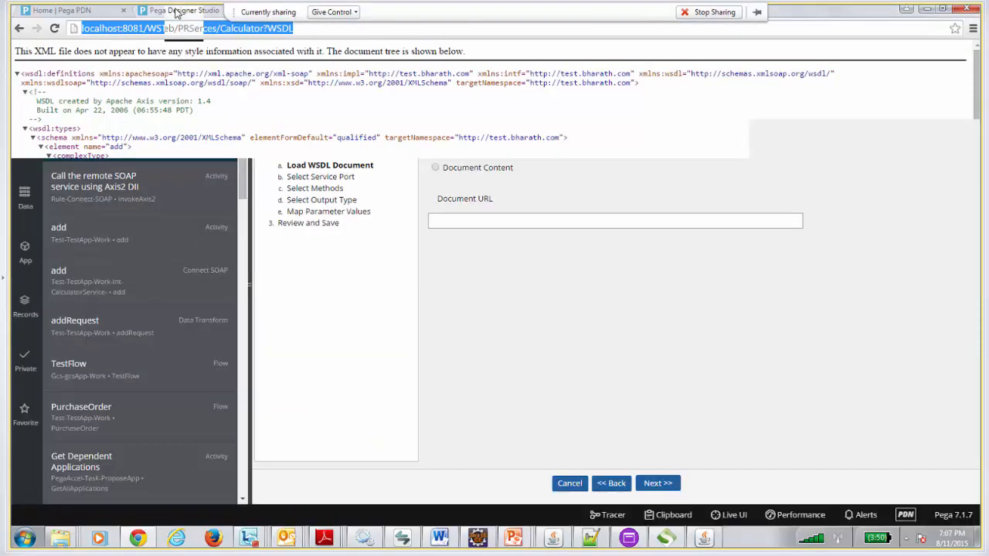
pyautogui.click(525, 215)
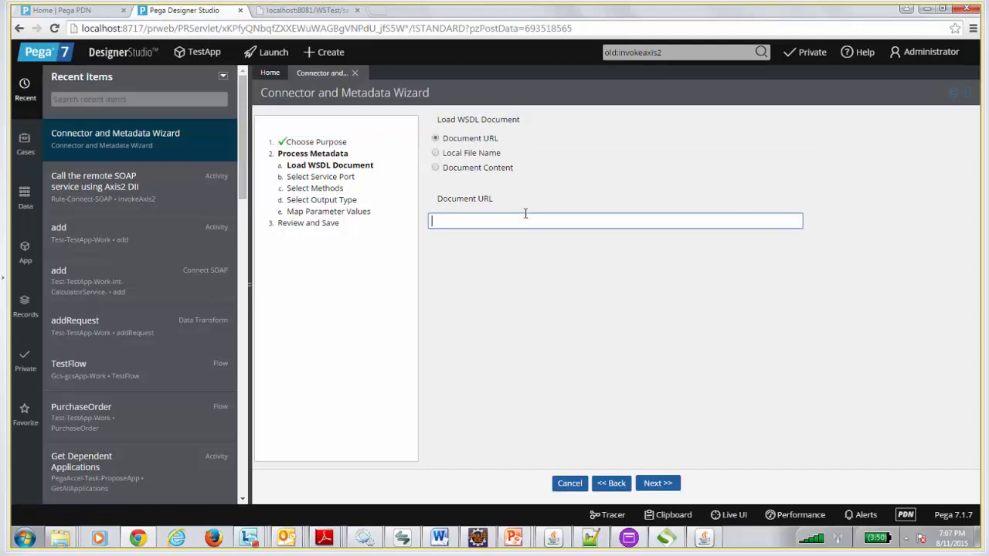
pyautogui.hotkey('ctrl', 'v')
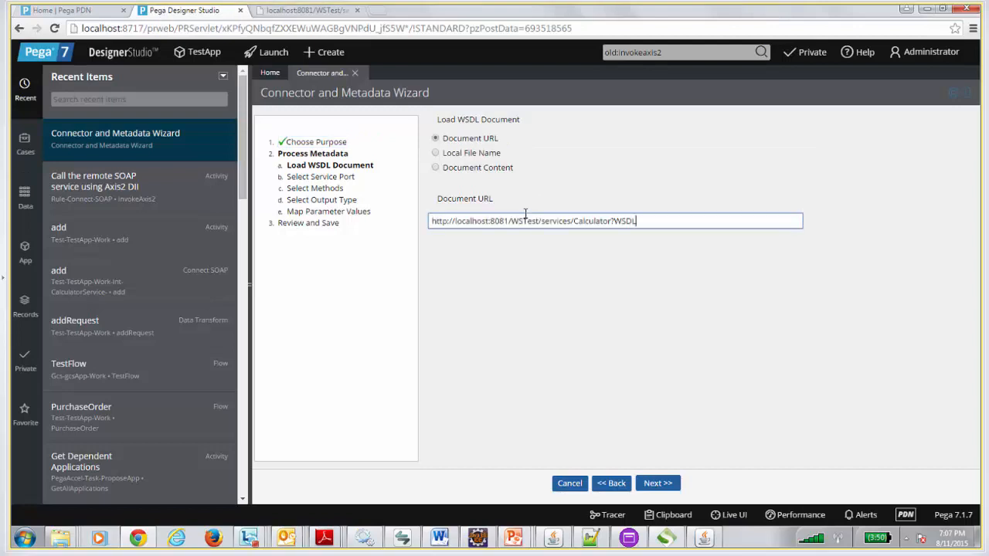
pyautogui.click(649, 485)
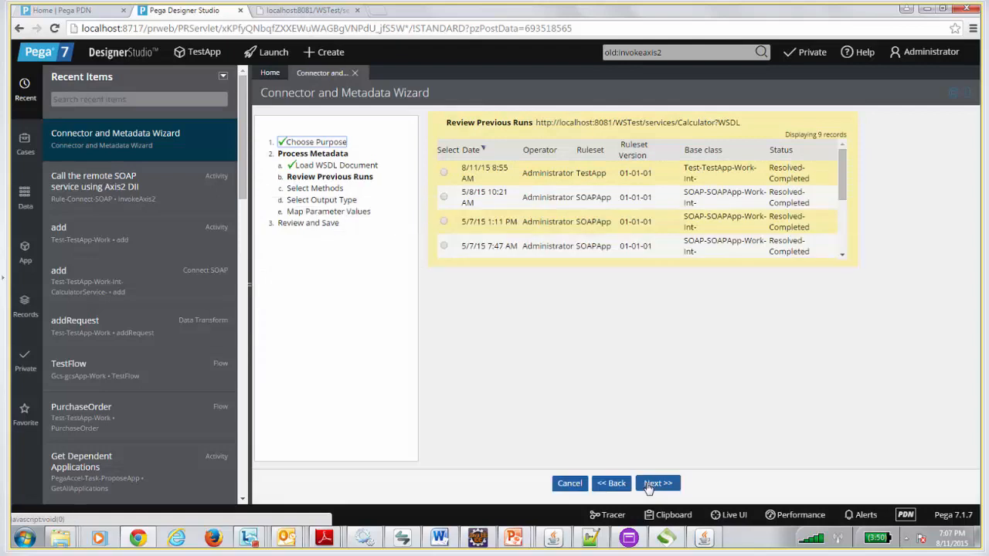
# Step: Continue past the previous runs without choosing one, and select the add method of CalculatorService
pyautogui.click(653, 483)
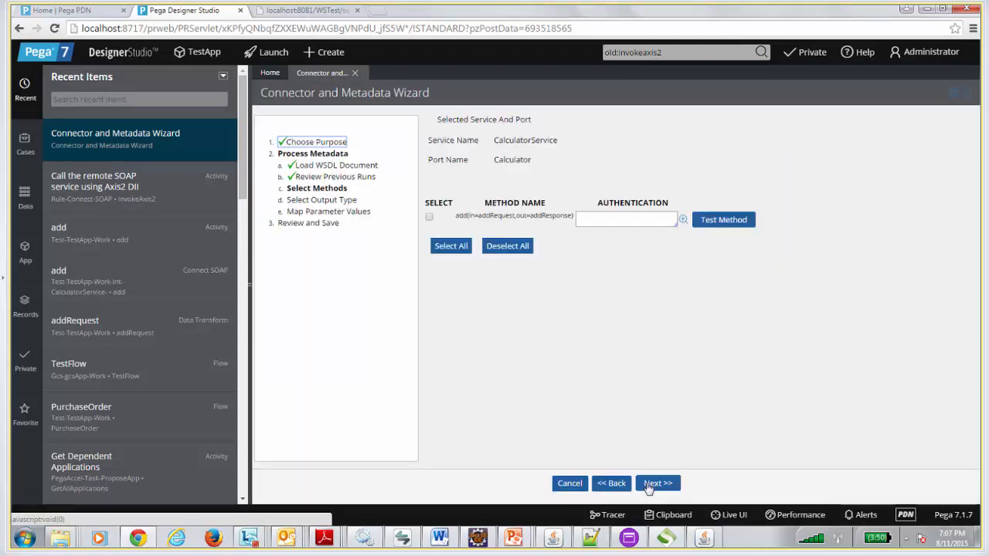
pyautogui.click(428, 221)
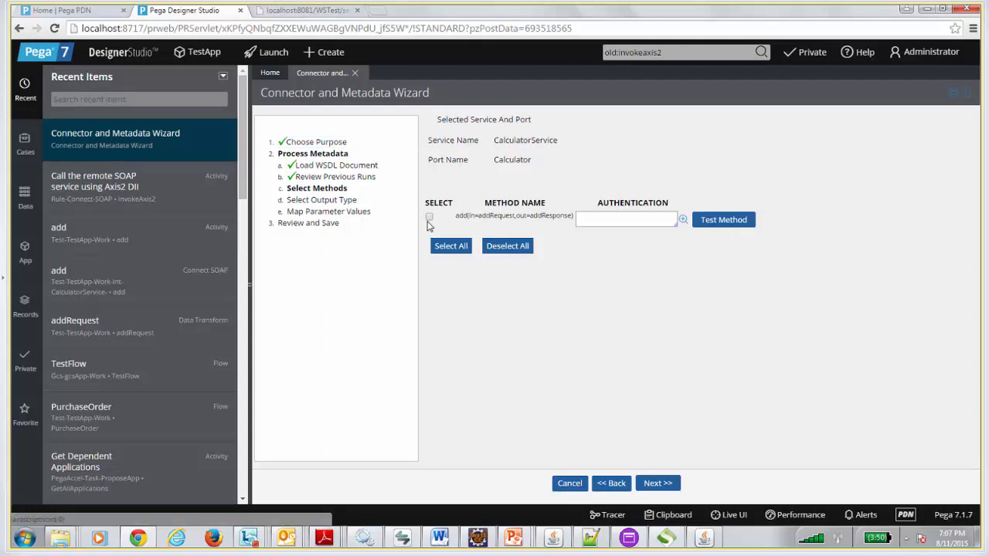
pyautogui.click(429, 219)
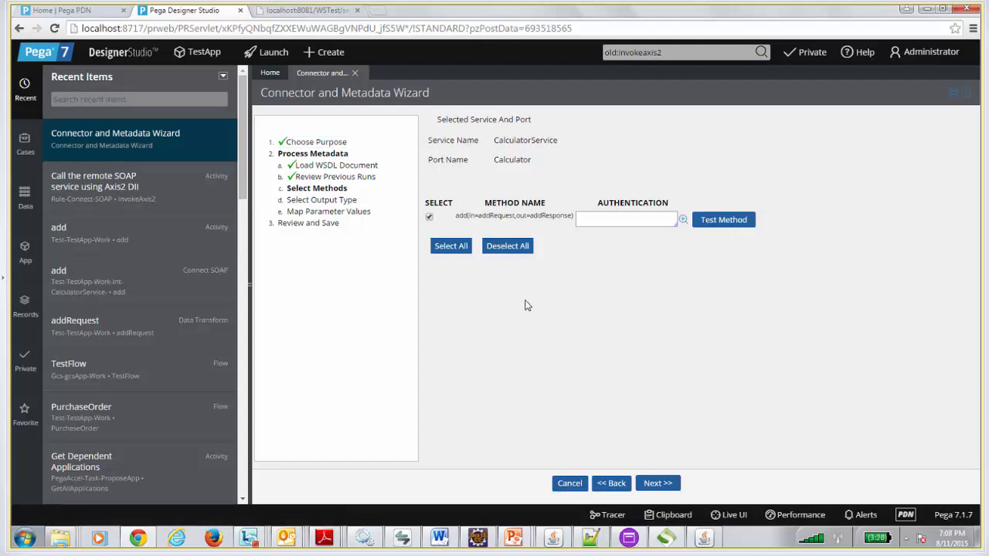
# Step: Examine the add method's request and response signature and the available authentication profiles without choosing a profile
pyautogui.doubleClick(462, 216)
pyautogui.click(491, 216)
pyautogui.moveTo(481, 217); pyautogui.dragTo(573, 217)
pyautogui.click(570, 315)
pyautogui.click(646, 222)
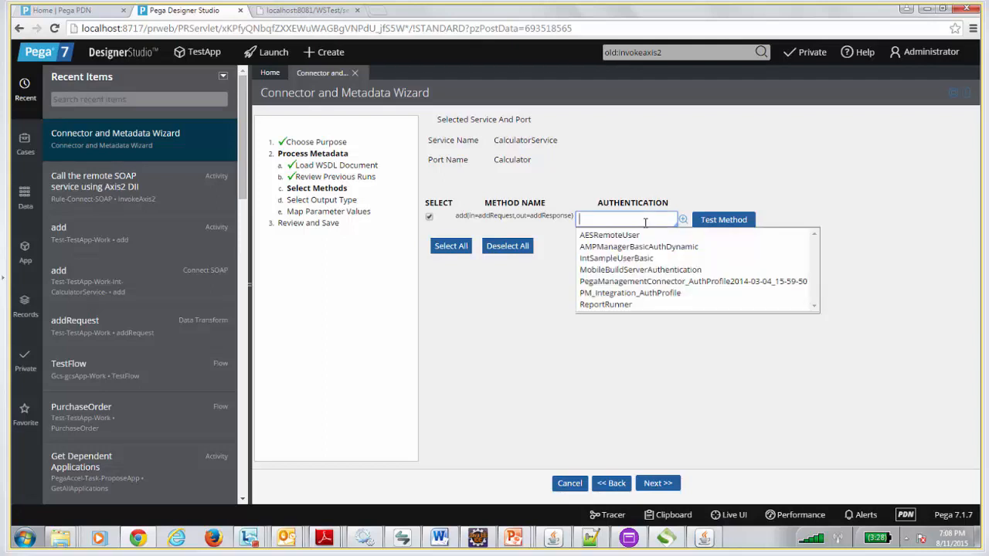
pyautogui.press('Down')
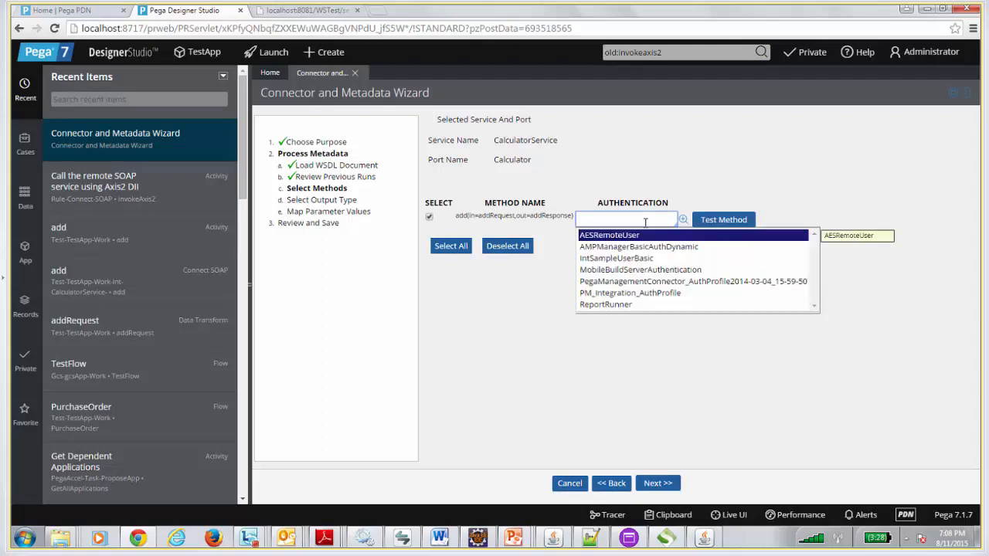
pyautogui.click(504, 354)
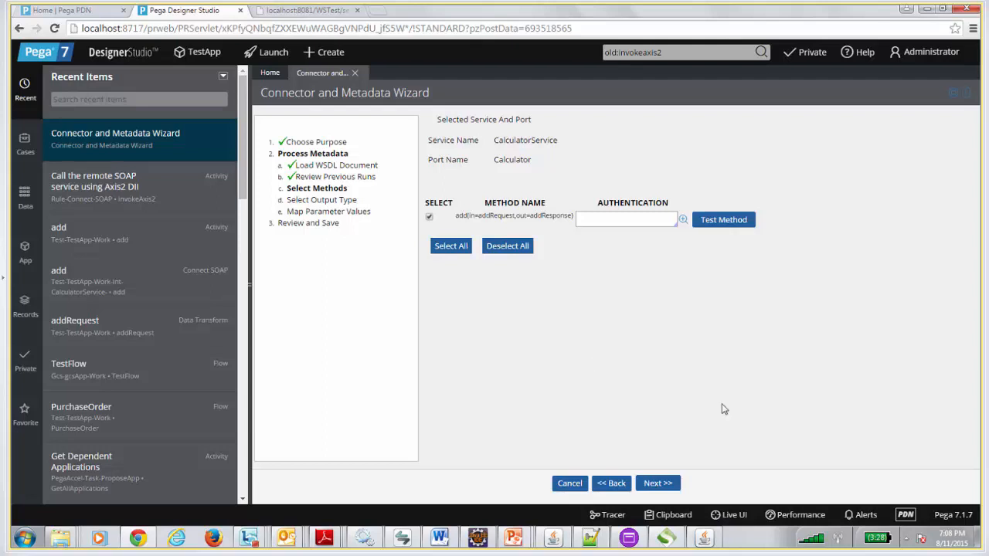
# Step: Proceed without authentication, keep Generate Data Class as the output type, and continue to the parameter mapping
pyautogui.click(655, 484)
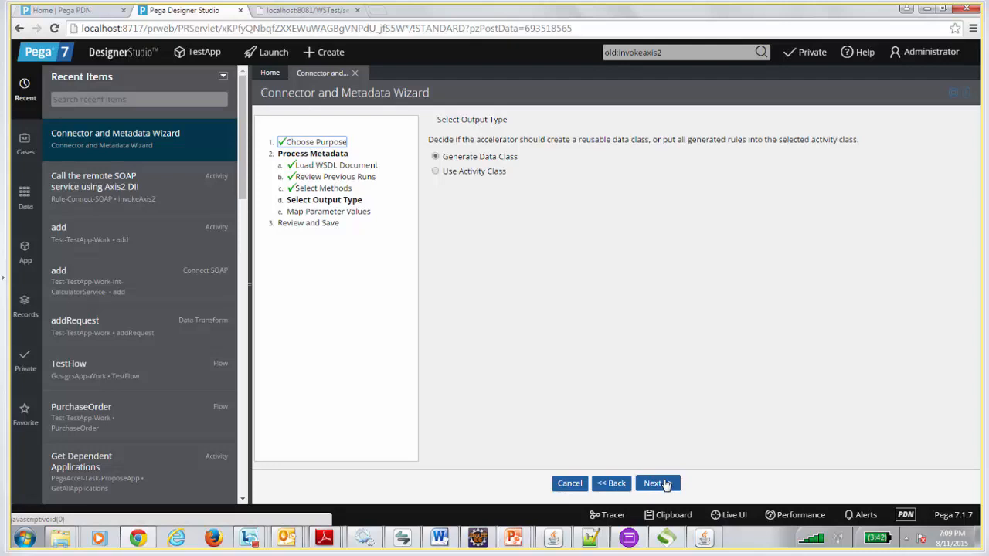
pyautogui.click(666, 484)
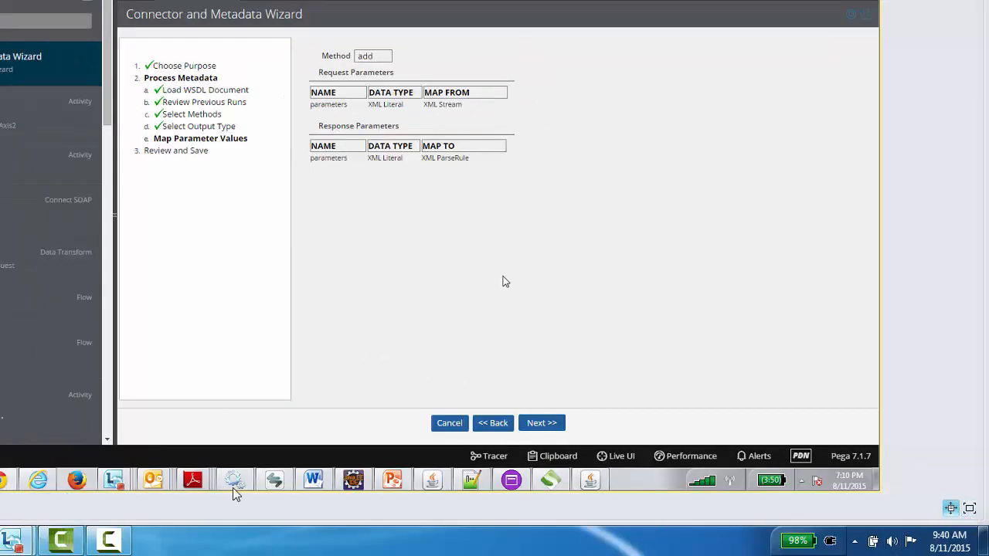
pyautogui.click(110, 541)
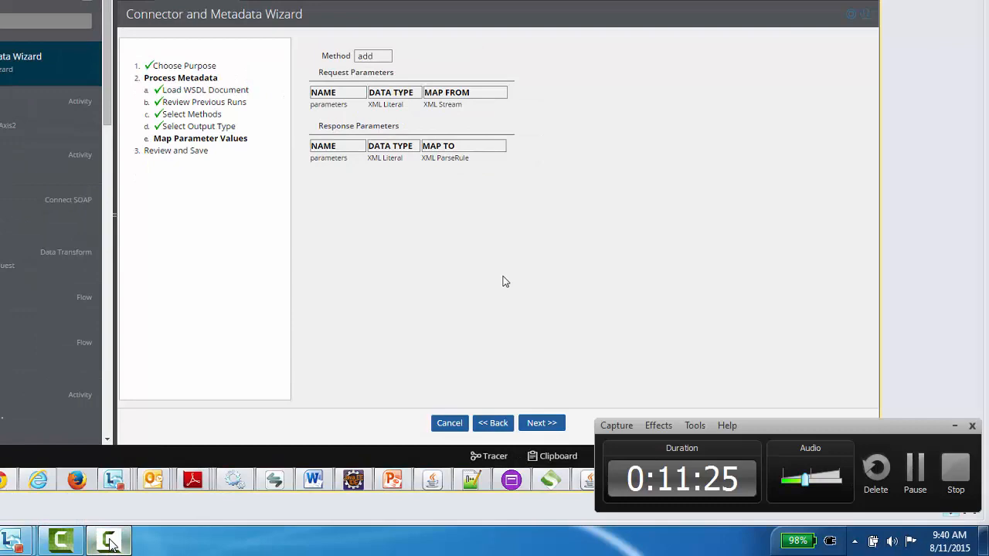
pyautogui.click(955, 426)
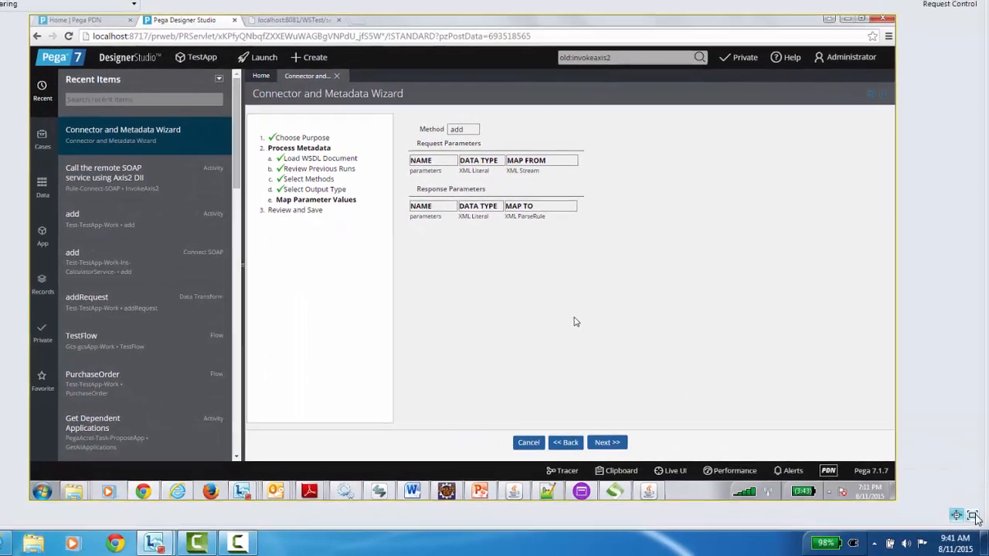
pyautogui.click(973, 516)
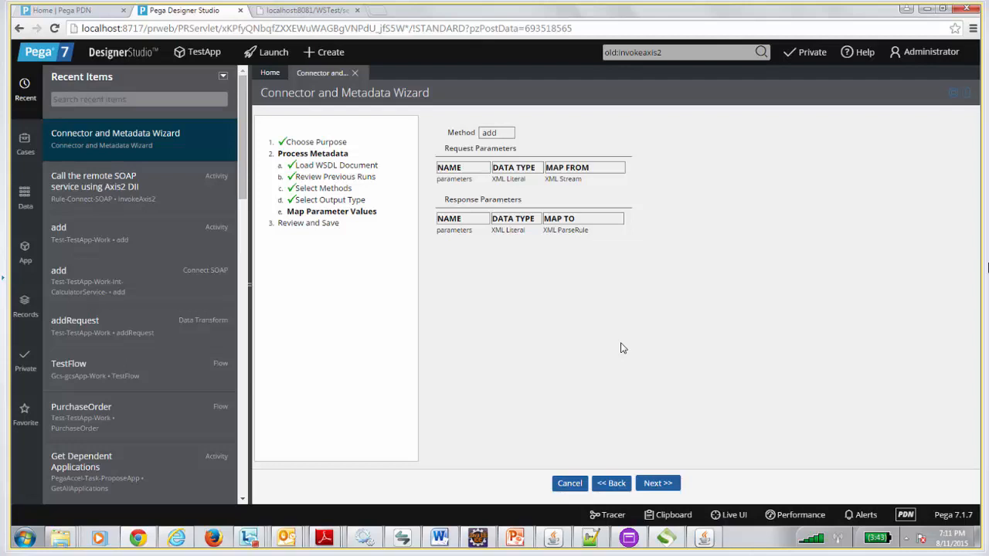
# Step: Accept the add method's parameter mapping, review the rules listed for generation, and finish the wizard to generate them
pyautogui.click(651, 486)
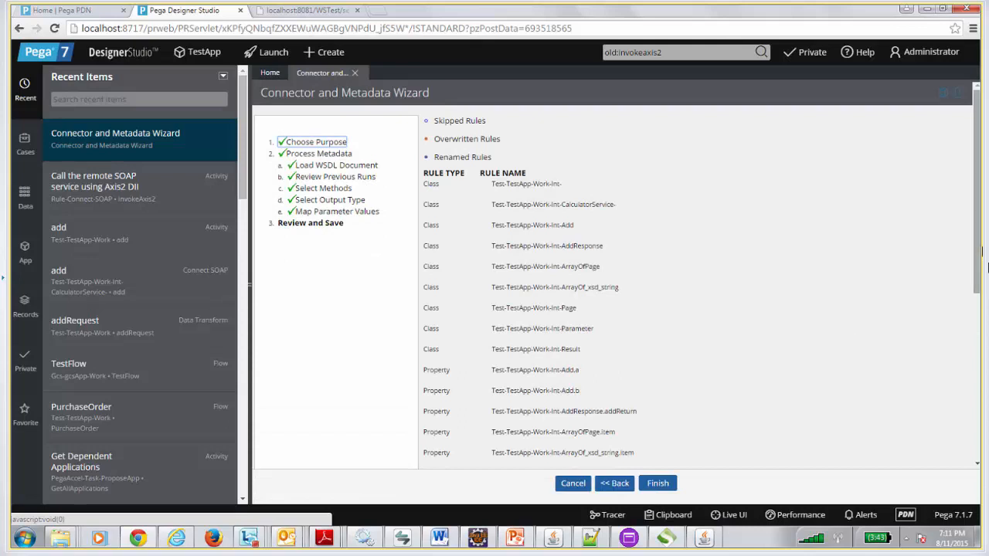
pyautogui.moveTo(979, 239); pyautogui.dragTo(975, 417)
pyautogui.click(657, 484)
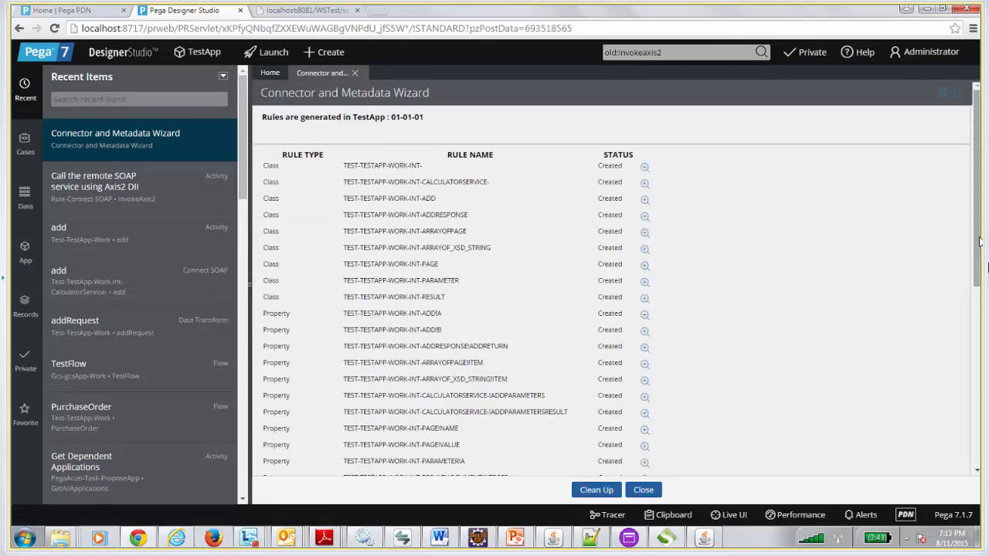
# Step: Review the generated rules and summary, and open the generated add activity
pyautogui.scroll(-5, 970, 355)
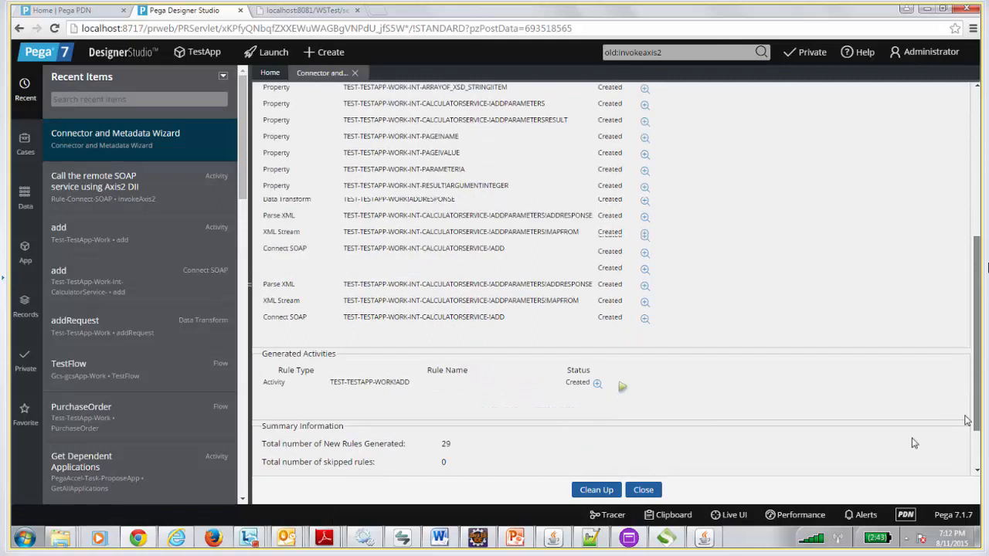
pyautogui.scroll(-1, 965, 409)
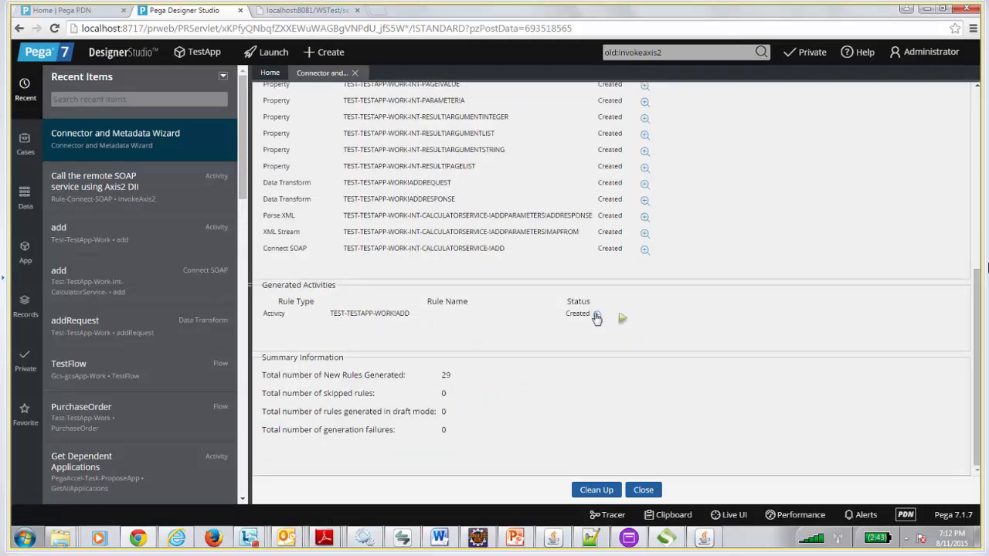
pyautogui.click(597, 317)
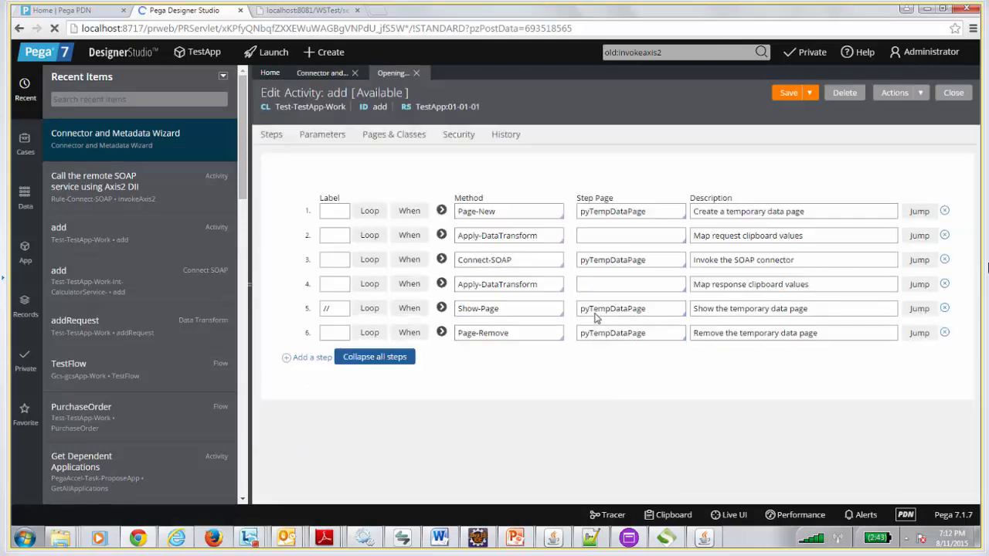
# Step: Inspect the activity's request Apply-DataTransform step and expand the method parameters of the Connect-SOAP step
pyautogui.doubleClick(518, 236)
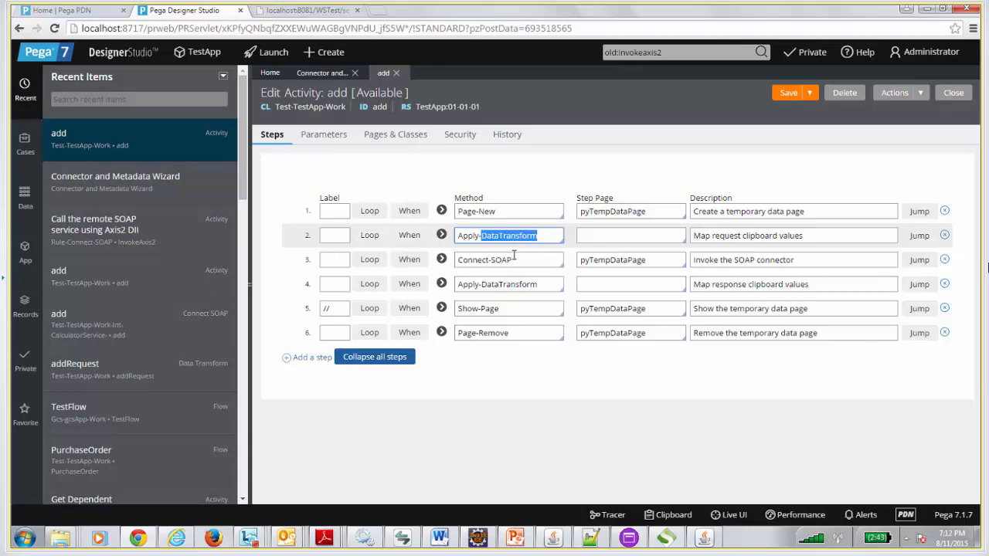
pyautogui.click(514, 260)
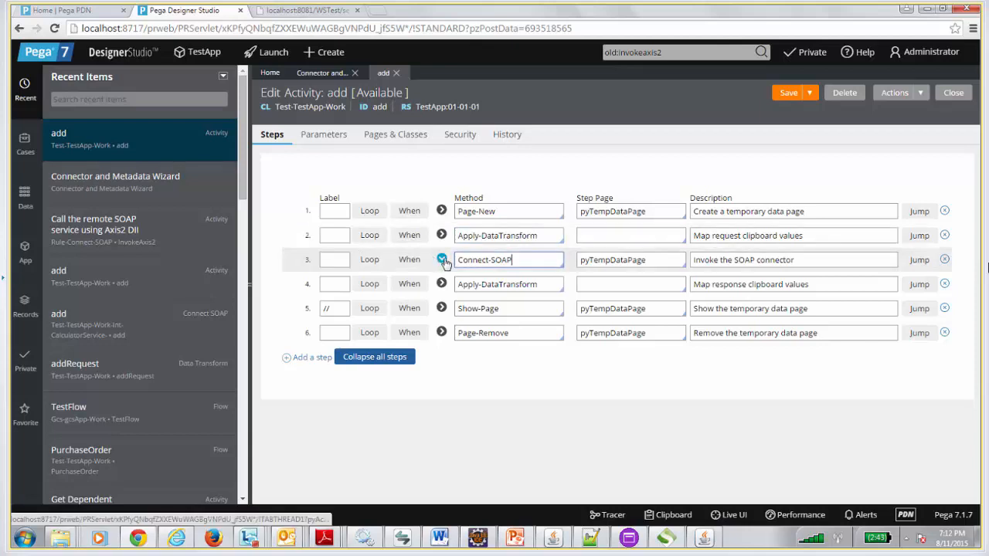
pyautogui.click(441, 260)
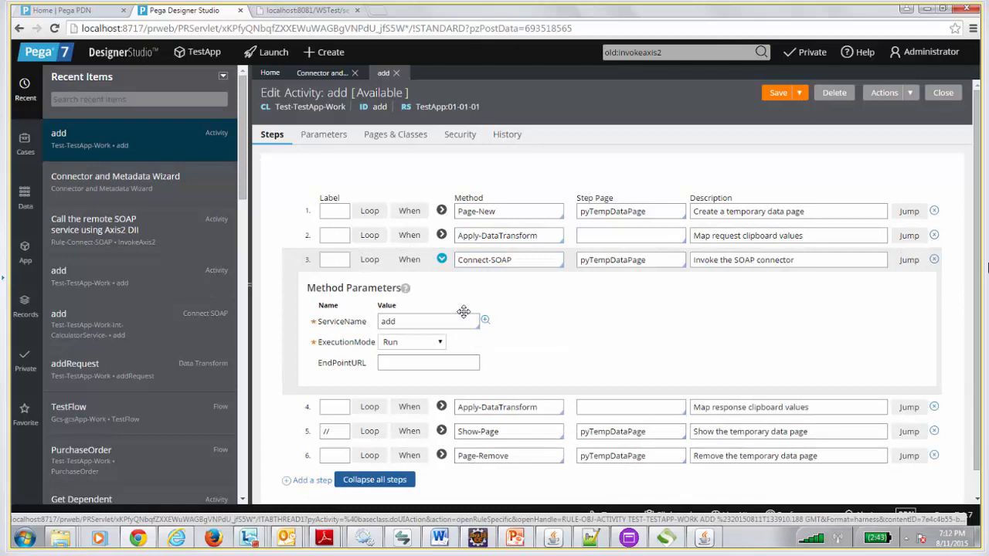
# Step: Open the add Connect SOAP rule used by the Connect-SOAP step and inspect its service properties and its request and response parameter mappings
pyautogui.click(485, 320)
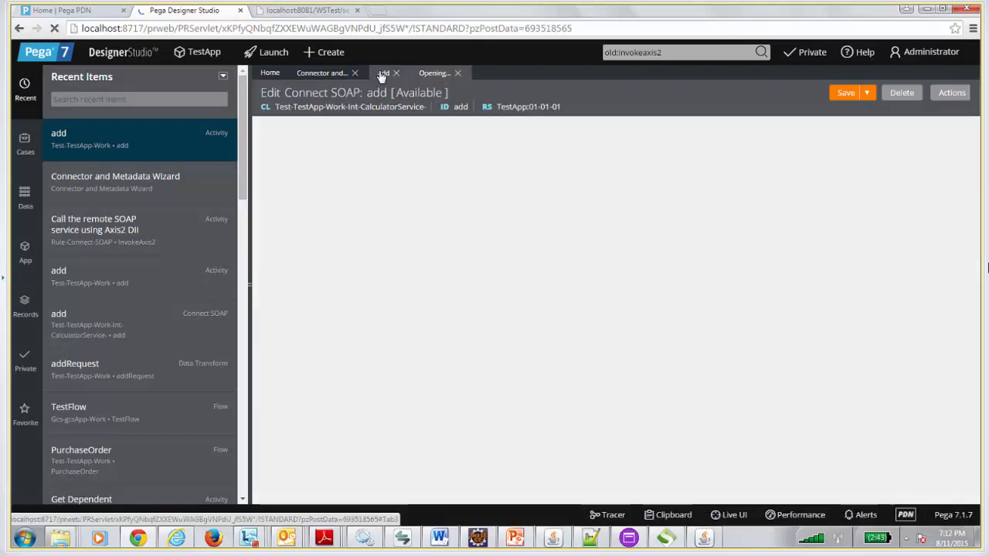
pyautogui.click(383, 73)
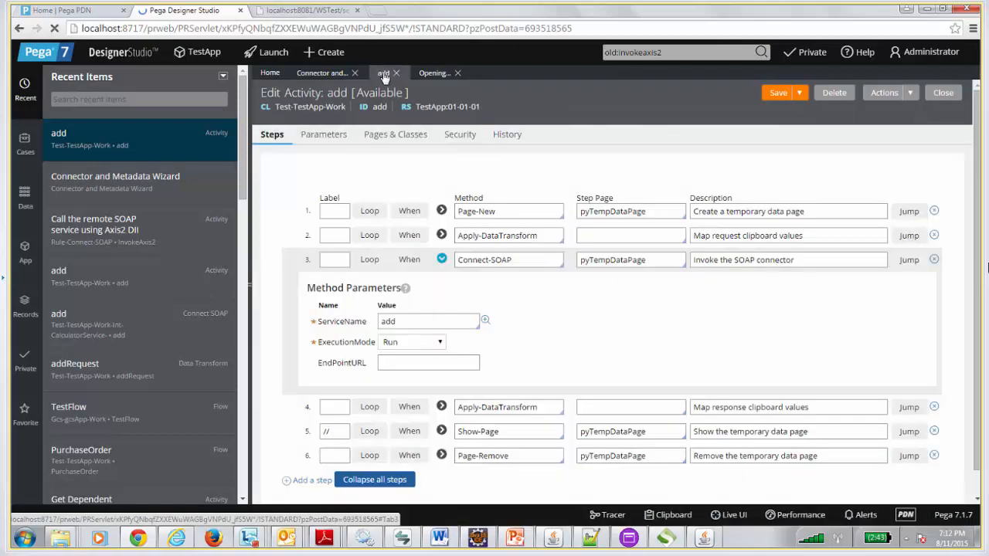
pyautogui.moveTo(979, 279); pyautogui.dragTo(979, 302)
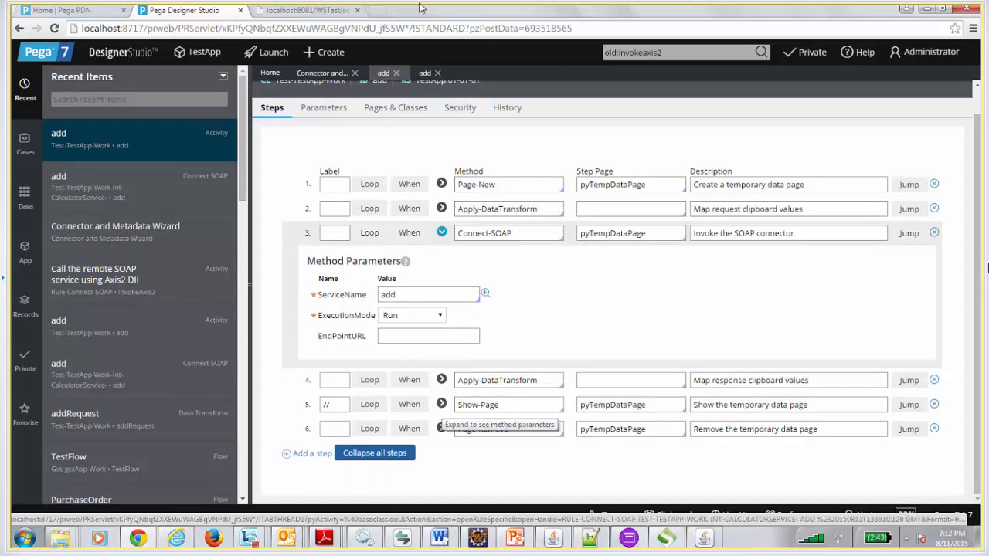
pyautogui.click(425, 73)
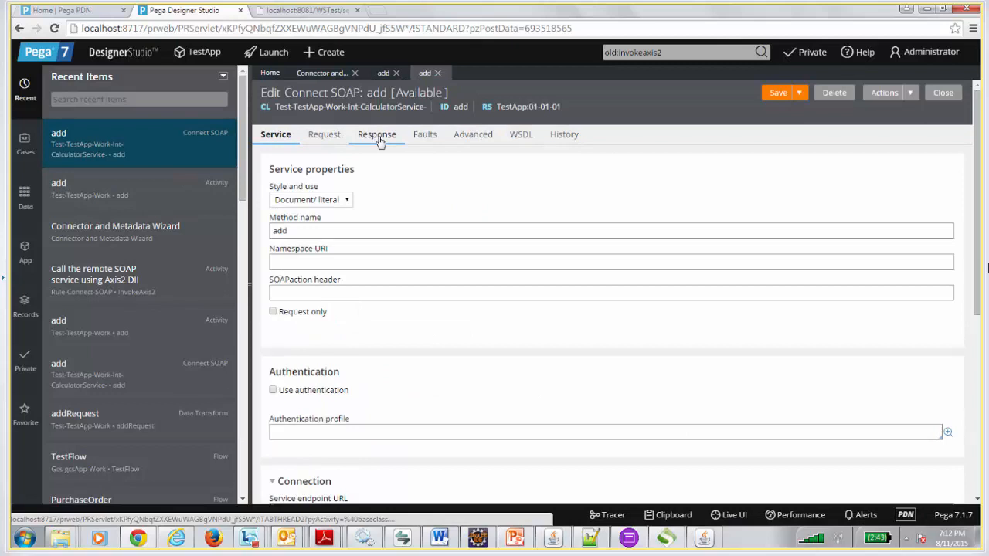
pyautogui.click(324, 134)
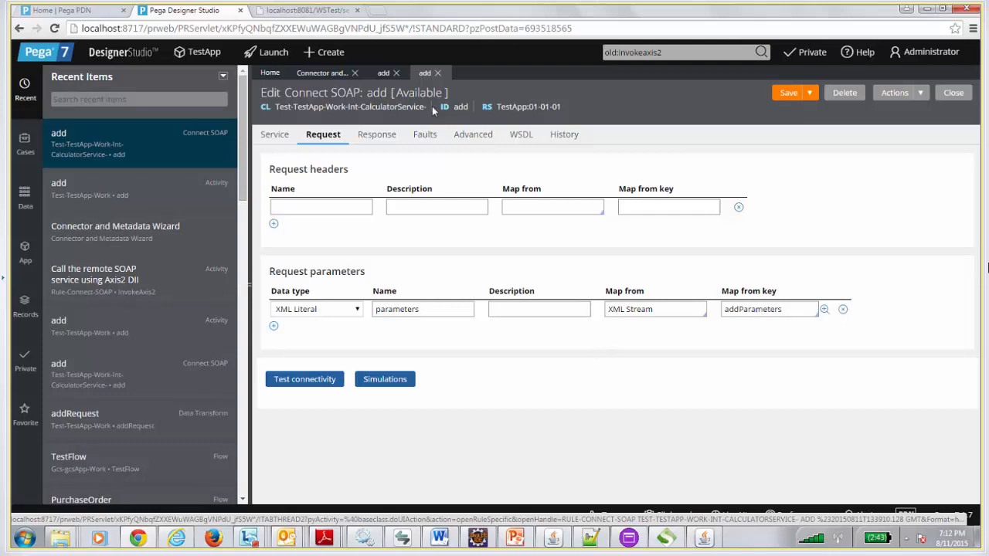
pyautogui.click(392, 137)
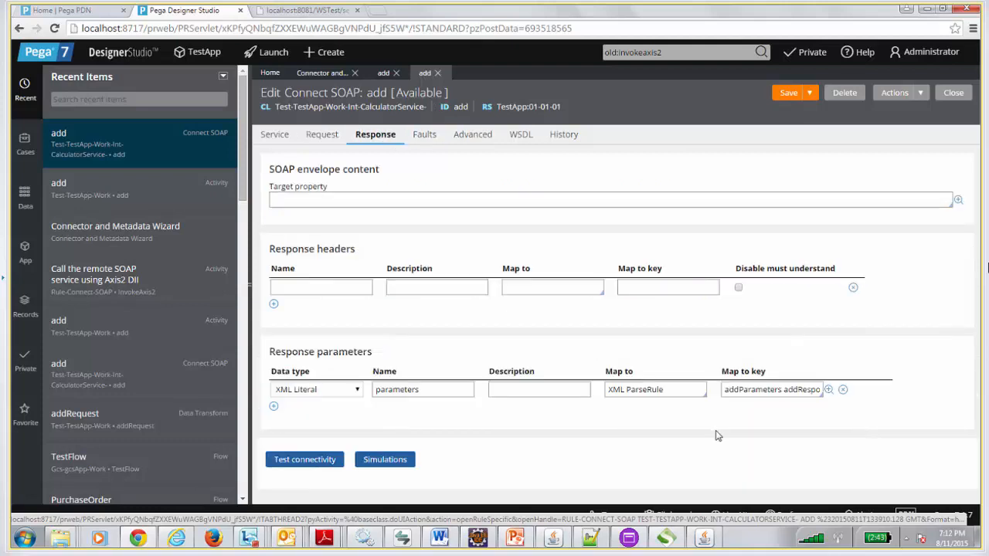
pyautogui.click(799, 391)
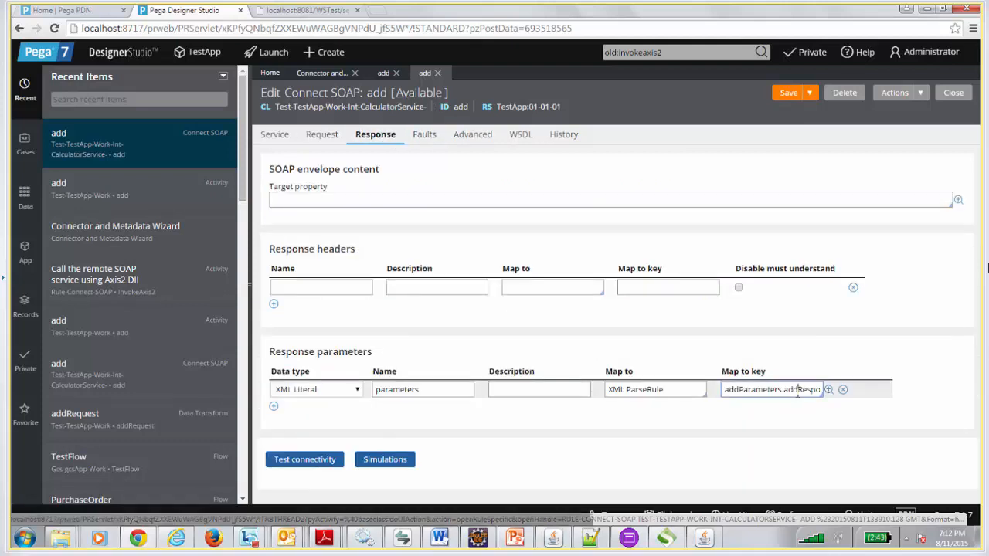
pyautogui.press('End')
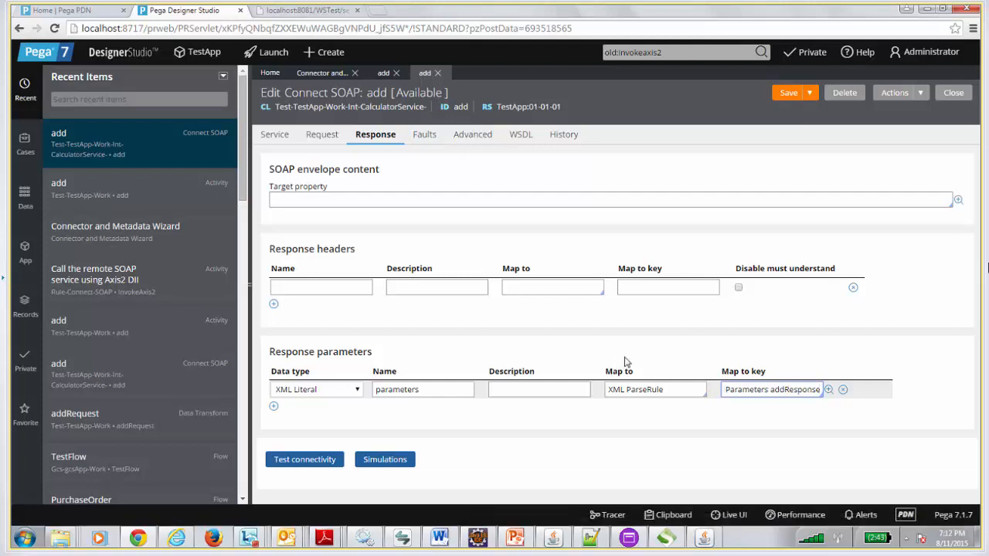
# Step: Enable the Show-Page step in the add activity by removing the // comment label, and save the activity
pyautogui.click(384, 74)
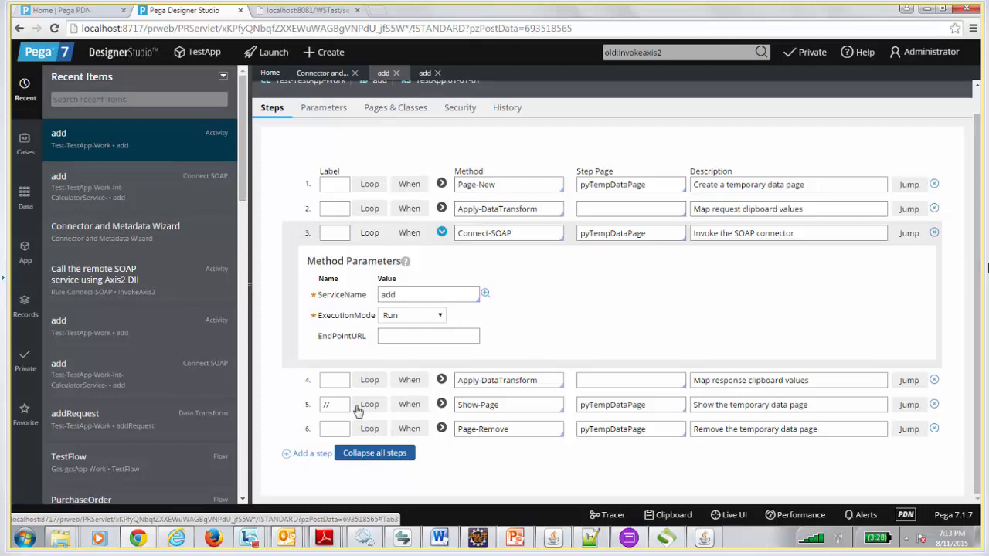
pyautogui.click(329, 405)
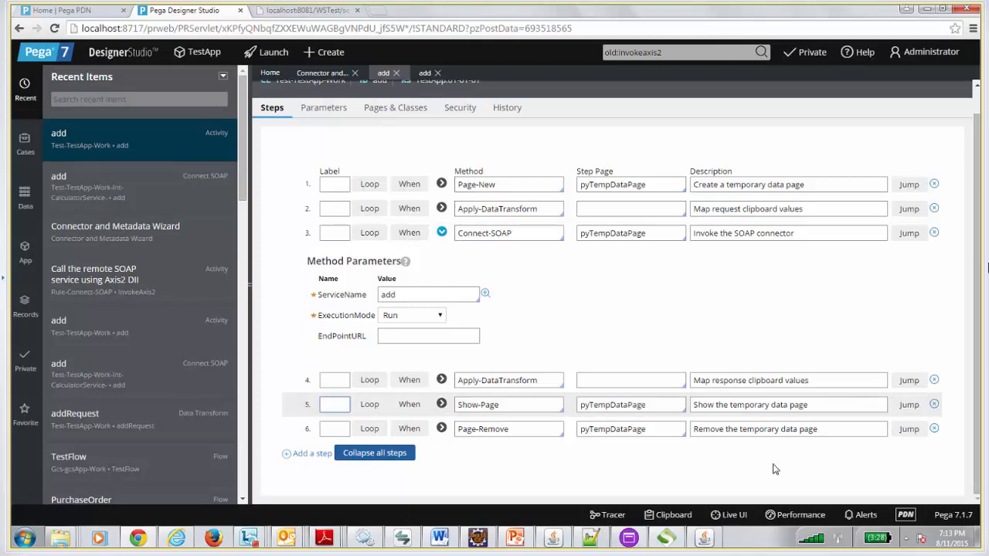
pyautogui.scroll(1, 764, 93)
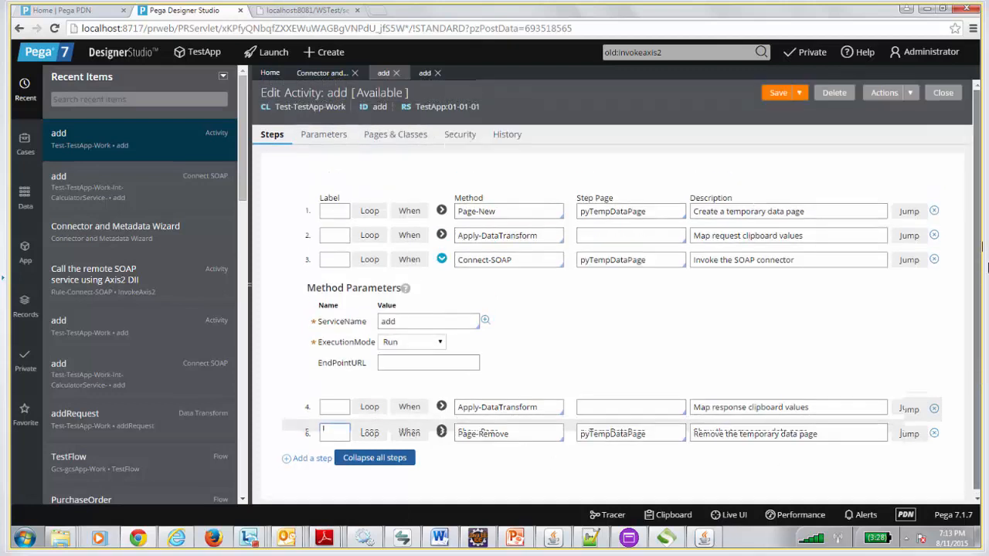
pyautogui.click(763, 92)
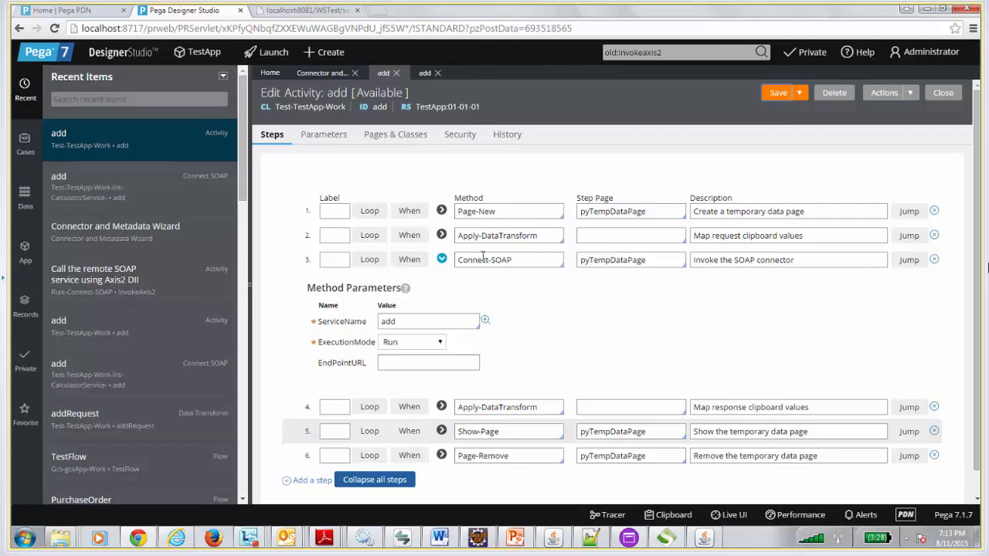
# Step: Check the DataTransform parameter of the request Apply-DataTransform step and open the addRequest data transform from the wizard's generated rules
pyautogui.click(440, 234)
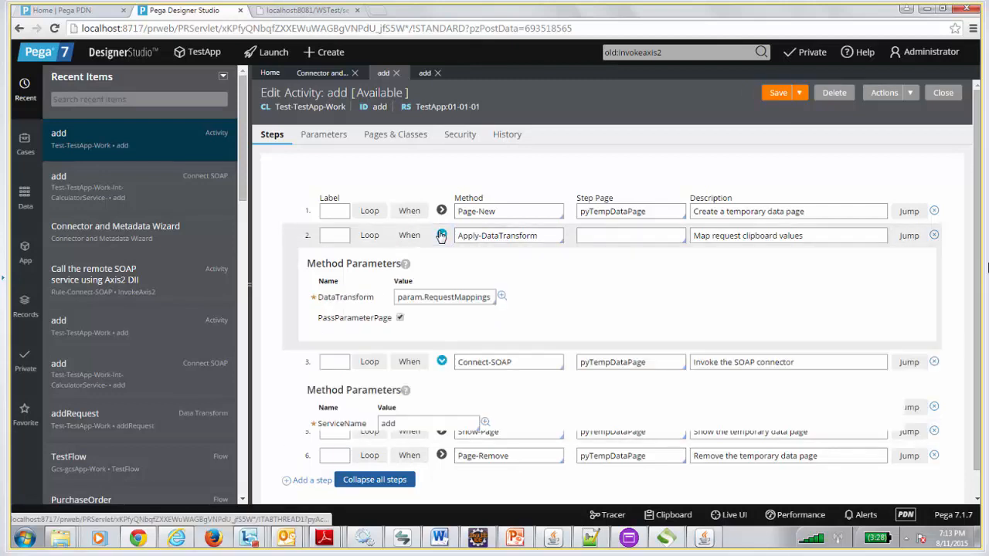
pyautogui.doubleClick(467, 297)
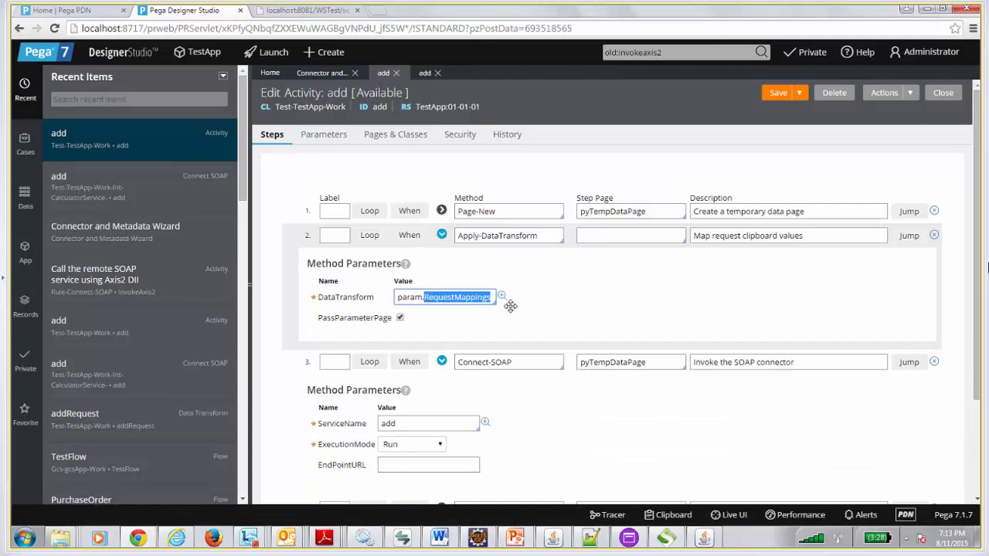
pyautogui.click(333, 77)
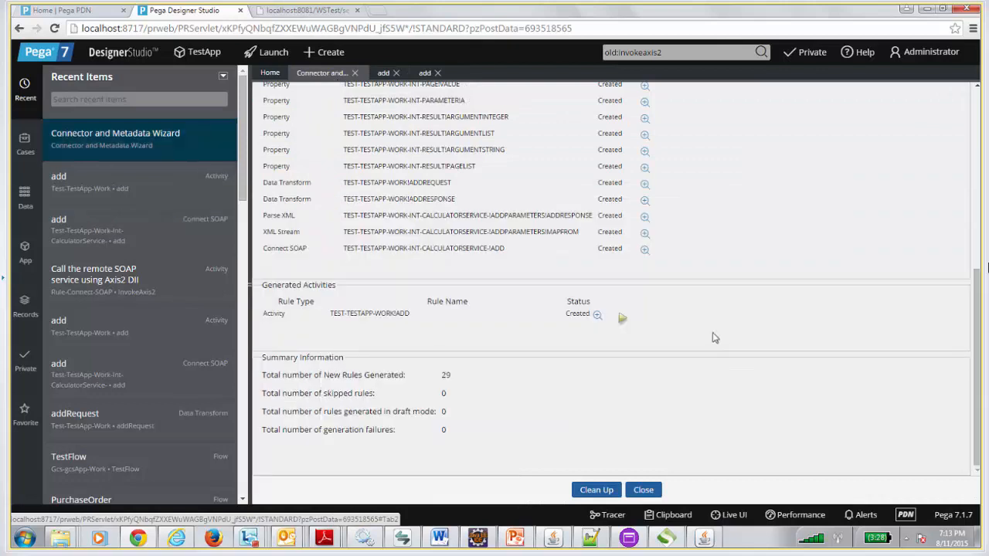
pyautogui.click(644, 186)
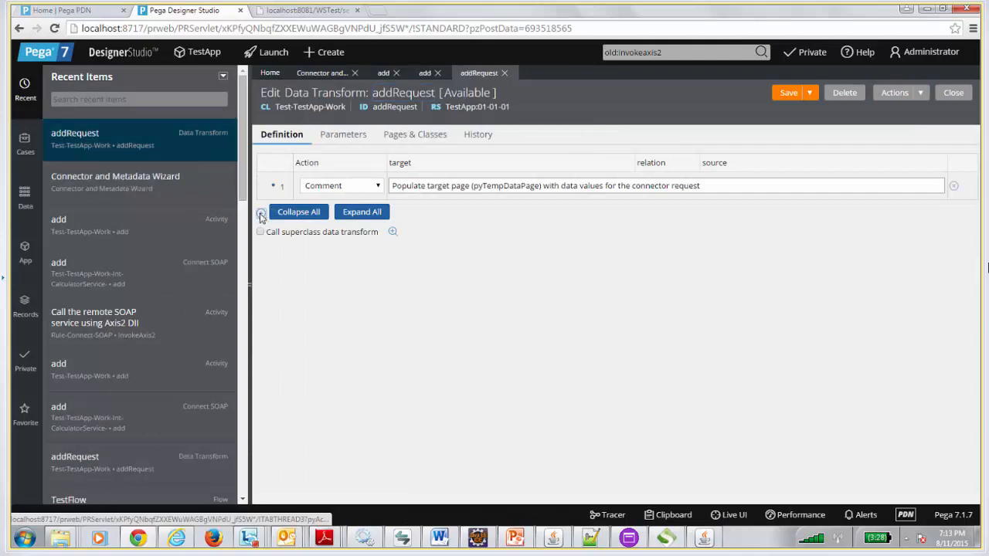
# Step: Add a Set action to the addRequest data transform with the target path pyTempDataPage.addParameters.a
pyautogui.click(260, 213)
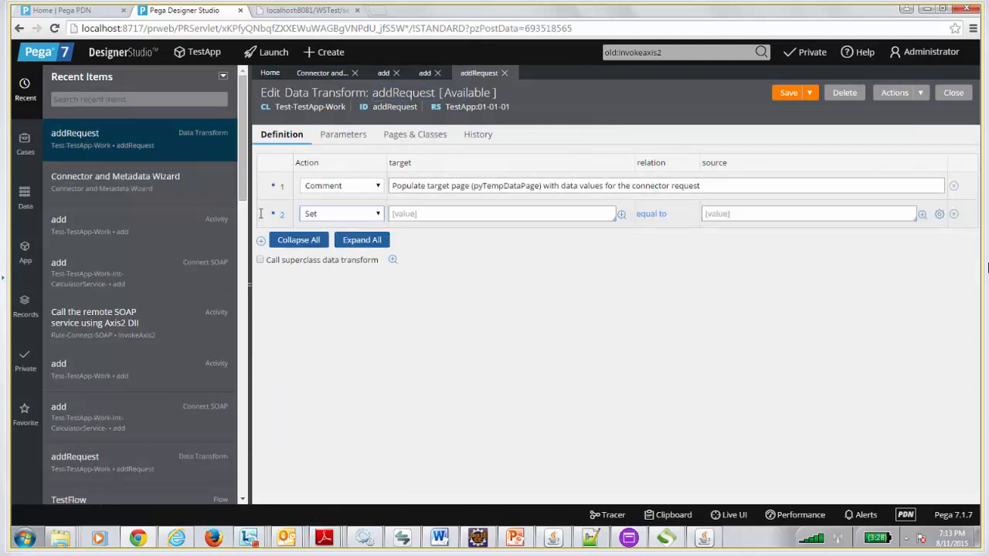
pyautogui.click(459, 217)
pyautogui.press('Down')
pyautogui.press('Down')
pyautogui.press('Down')
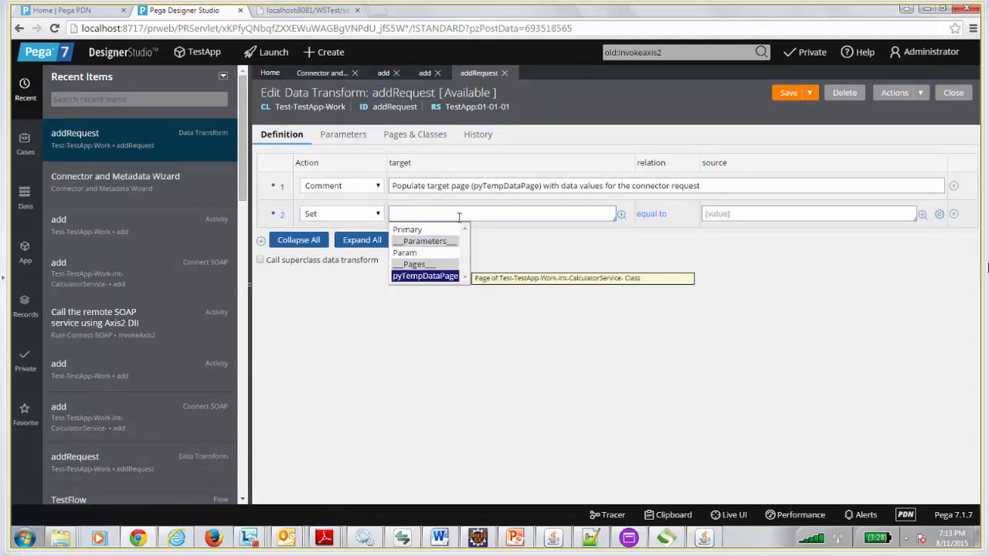
pyautogui.press('Return')
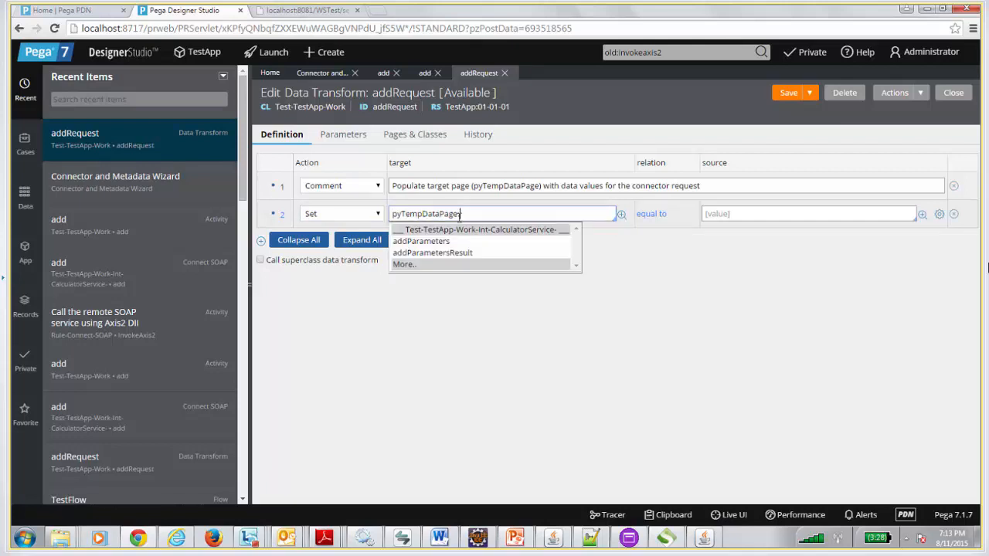
pyautogui.press('Down')
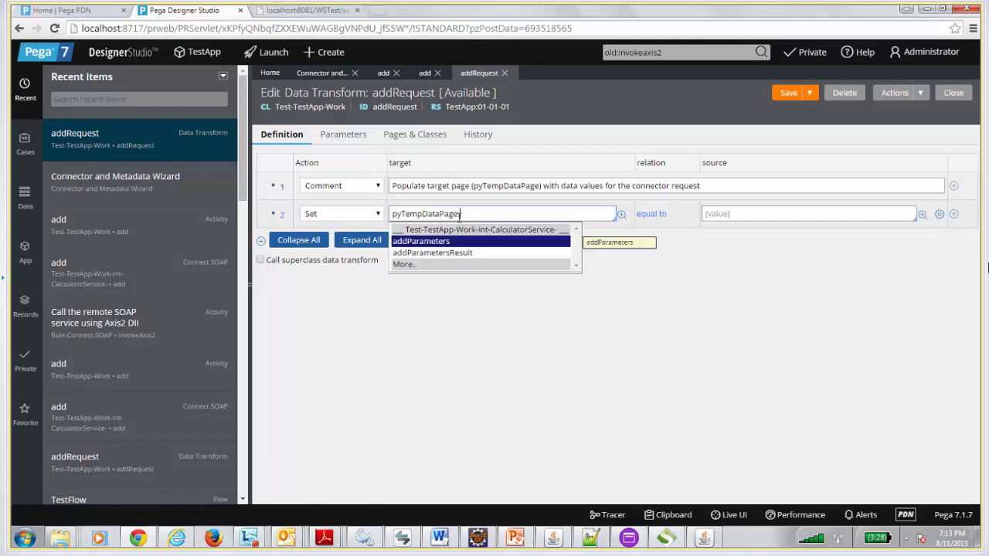
pyautogui.press('Return')
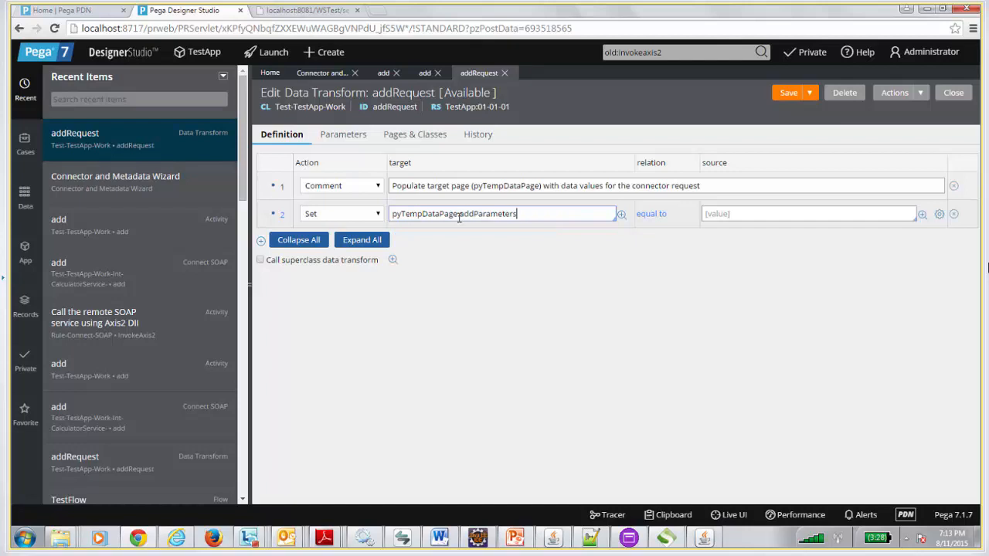
pyautogui.write('.')
pyautogui.press('Down')
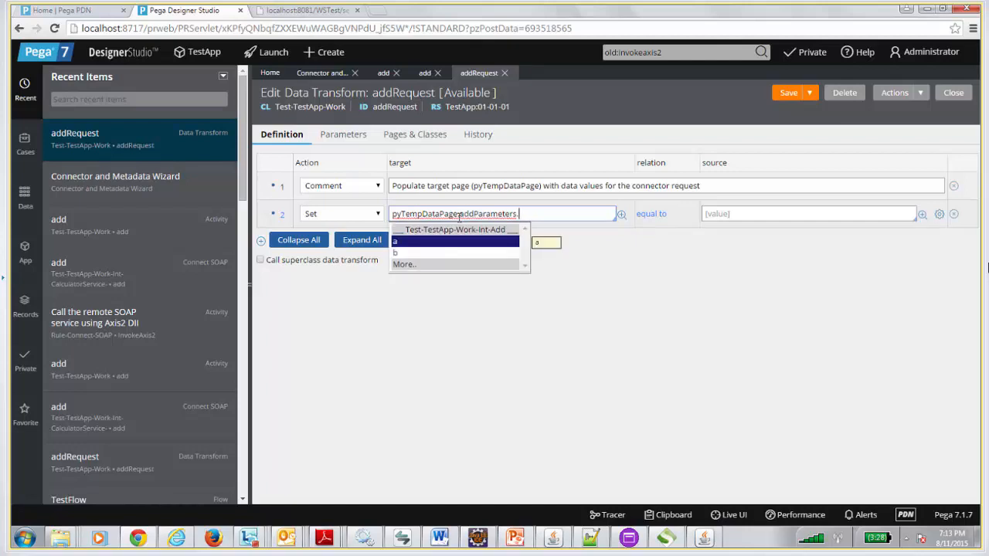
pyautogui.press('Return')
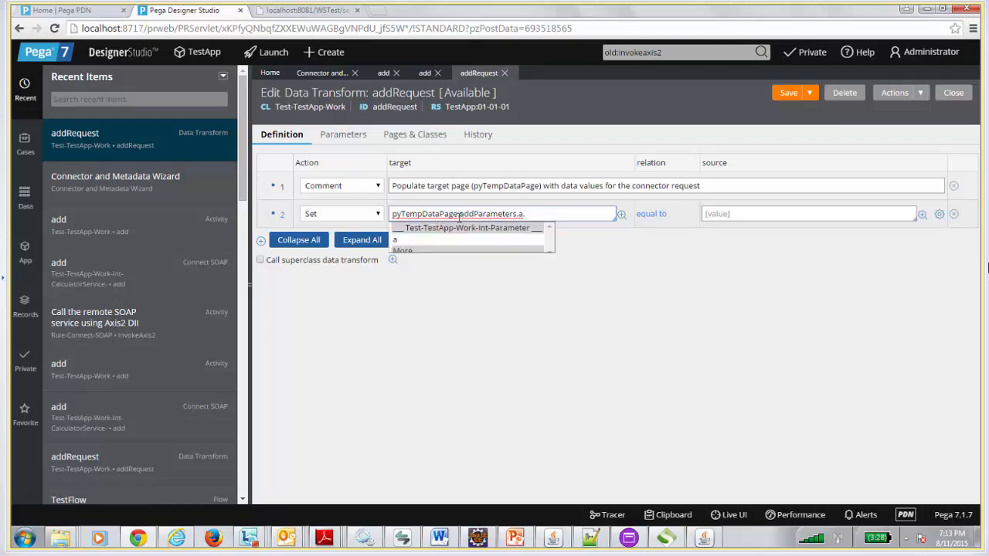
# Step: Check the Parameter type's a element in Calculator.wsdl in Eclipse, then return to Pega and set pyTempDataPage.addParameters.a.a to "2"
pyautogui.click(479, 539)
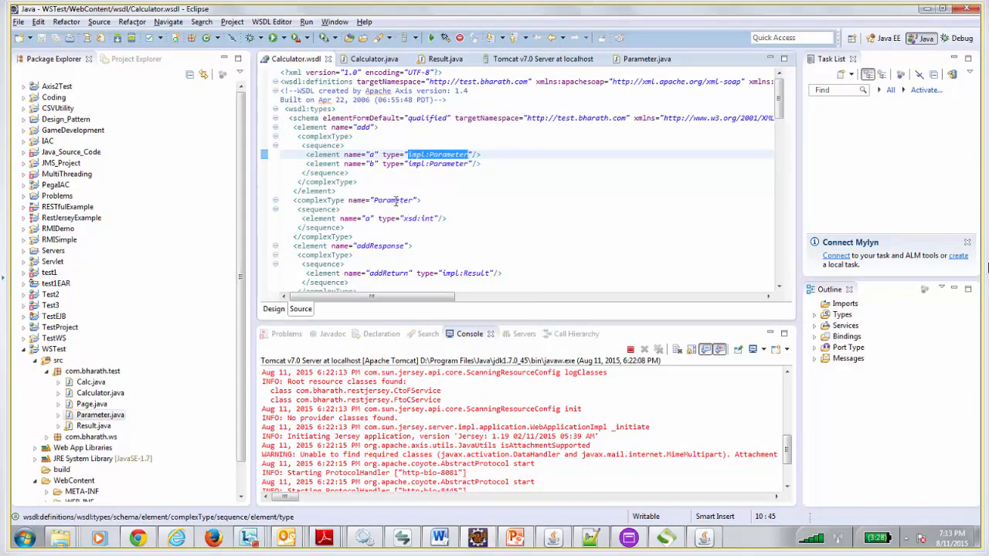
pyautogui.doubleClick(369, 218)
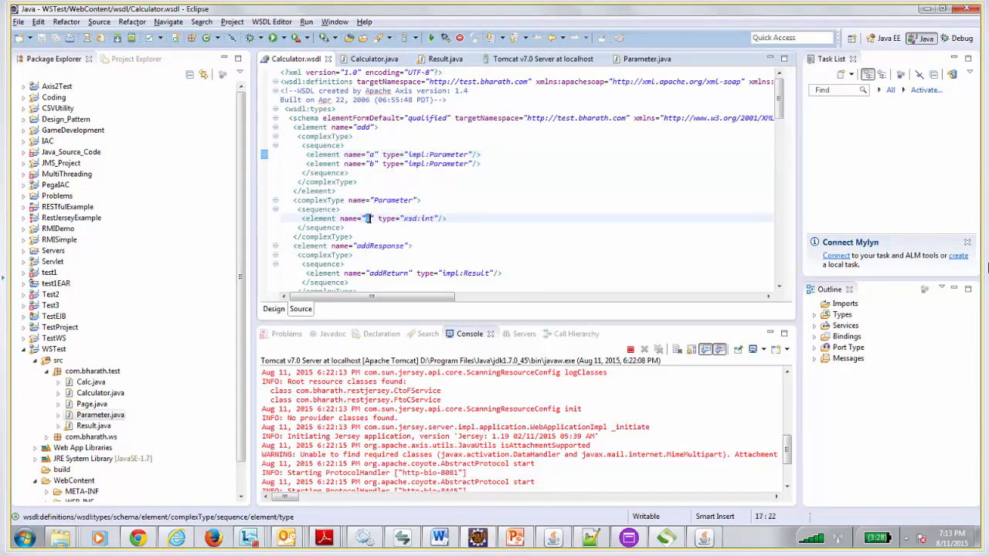
pyautogui.click(923, 10)
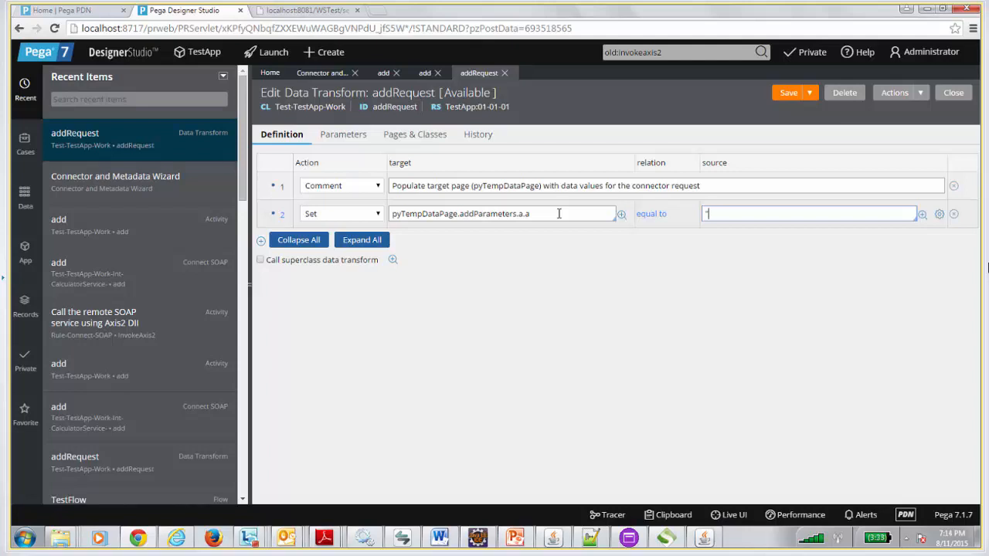
# Step: Add another Set action assigning "3" to pyTempDataPage.addParameters.b.a, and save the data transform
pyautogui.click(262, 243)
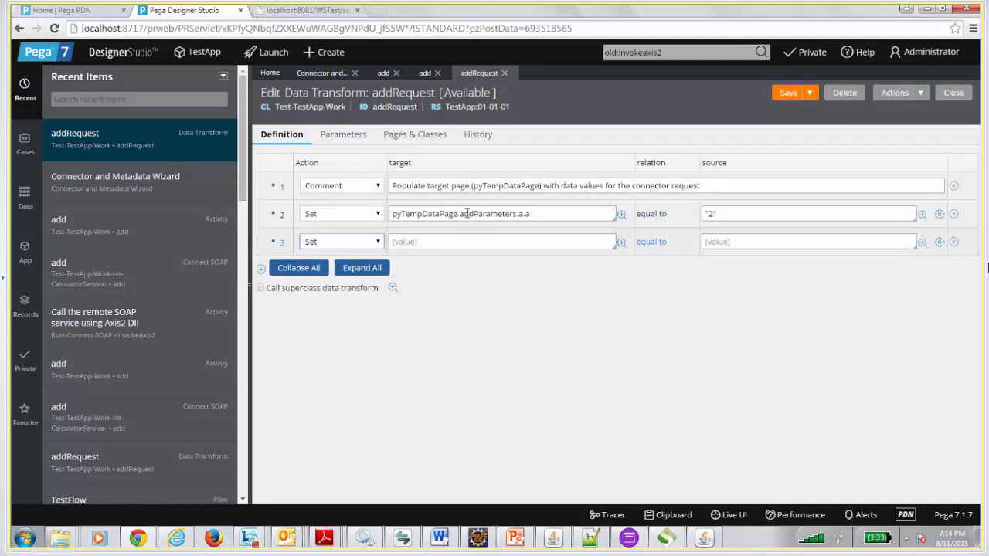
pyautogui.click(445, 240)
pyautogui.press('Down')
pyautogui.press('Down')
pyautogui.press('Down')
pyautogui.press('Down')
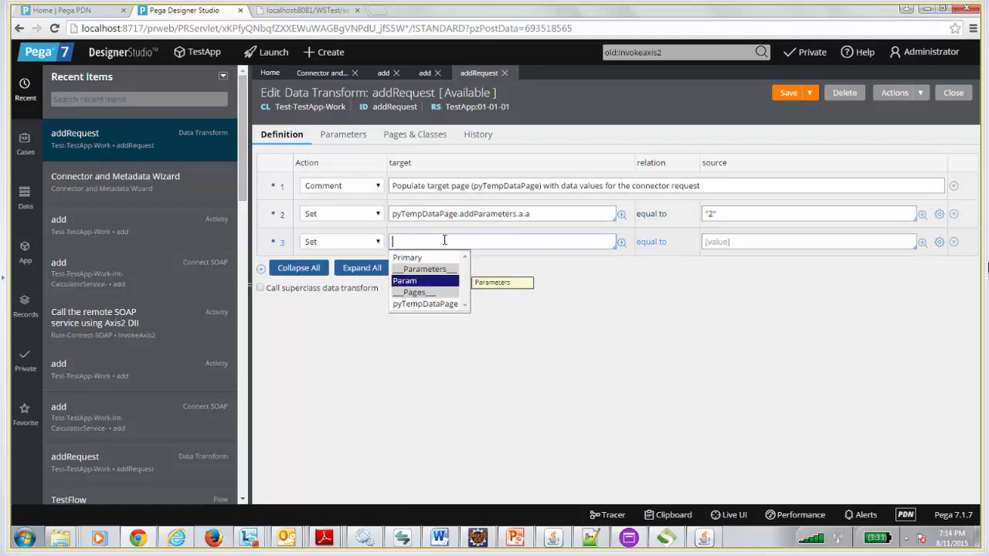
pyautogui.press('Return')
pyautogui.write('.')
pyautogui.press('Return')
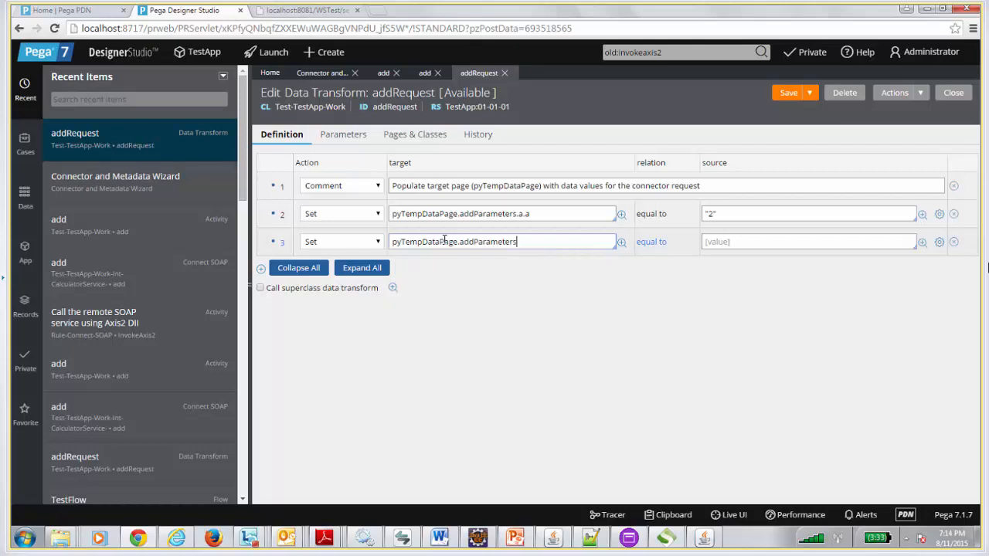
pyautogui.write('.')
pyautogui.press('Down')
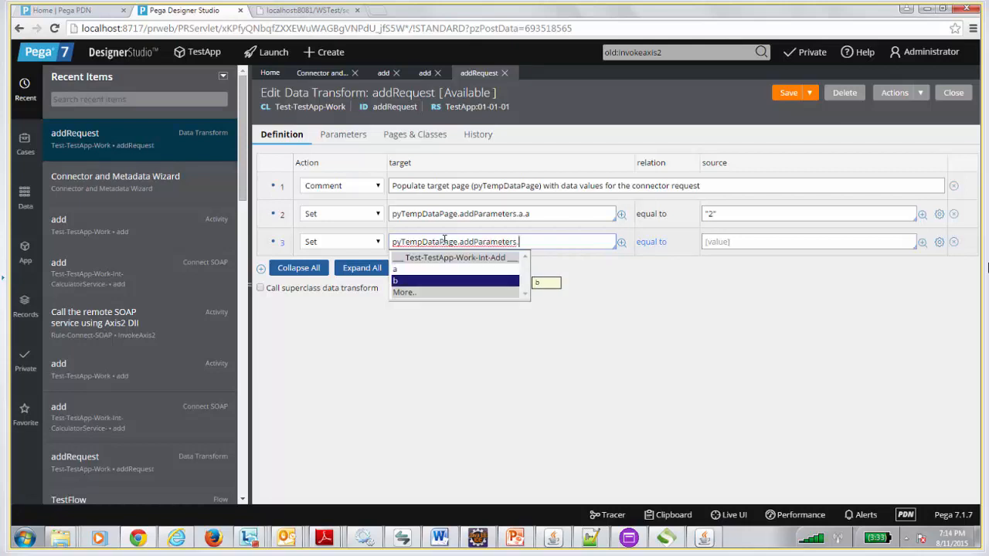
pyautogui.press('Return')
pyautogui.write('.')
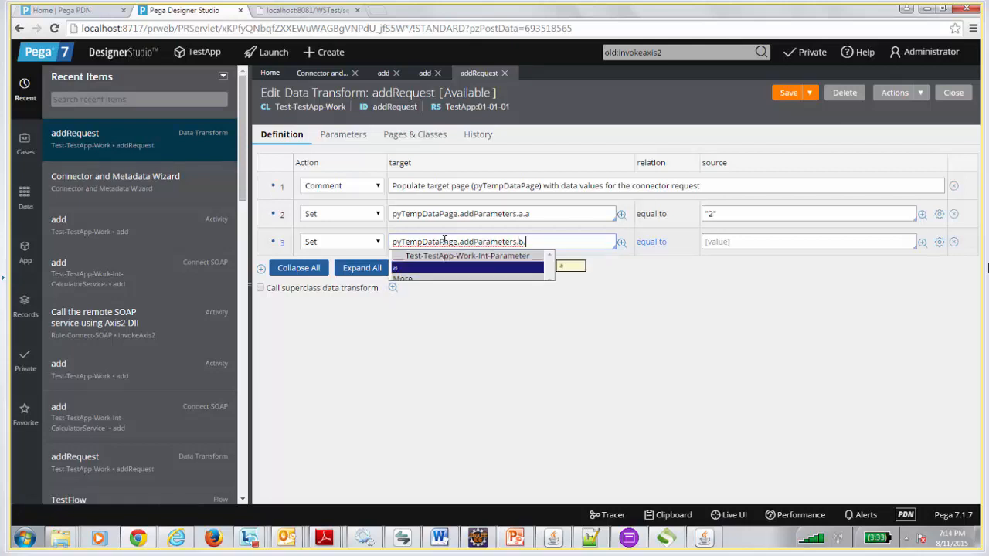
pyautogui.press('Return')
pyautogui.press('Tab')
pyautogui.press('Tab')
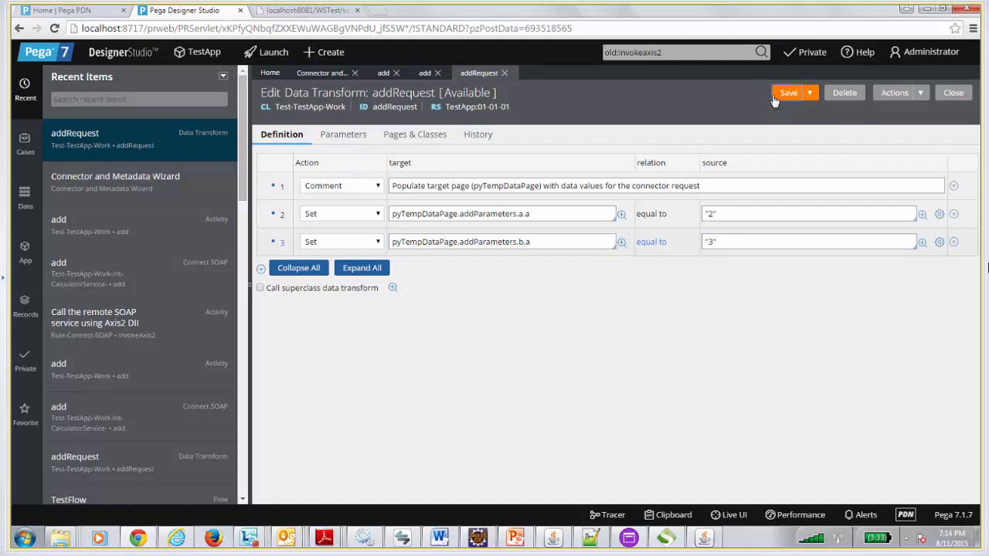
# Step: Run the add activity on an empty test page with the addRequest and addResponse mappings
pyautogui.click(384, 72)
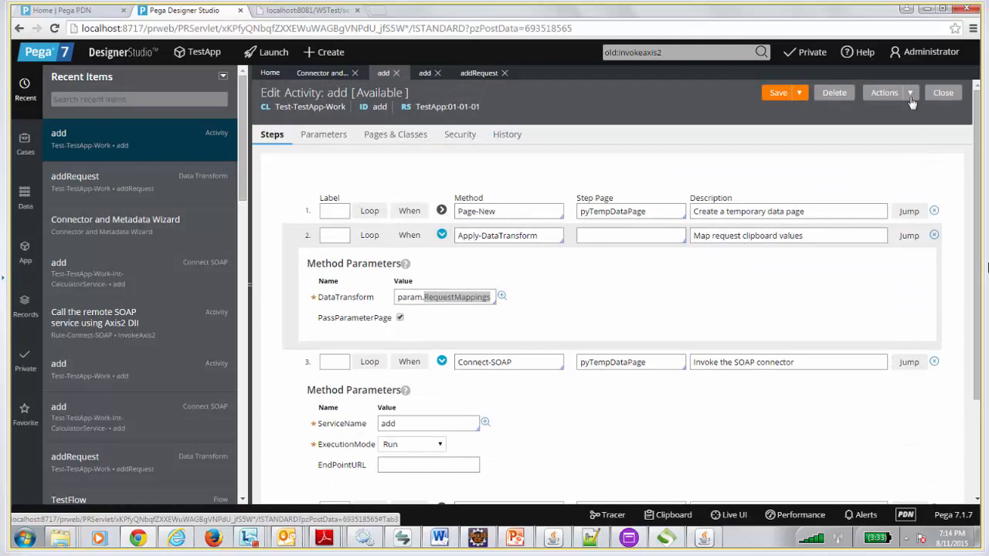
pyautogui.click(911, 99)
pyautogui.click(884, 106)
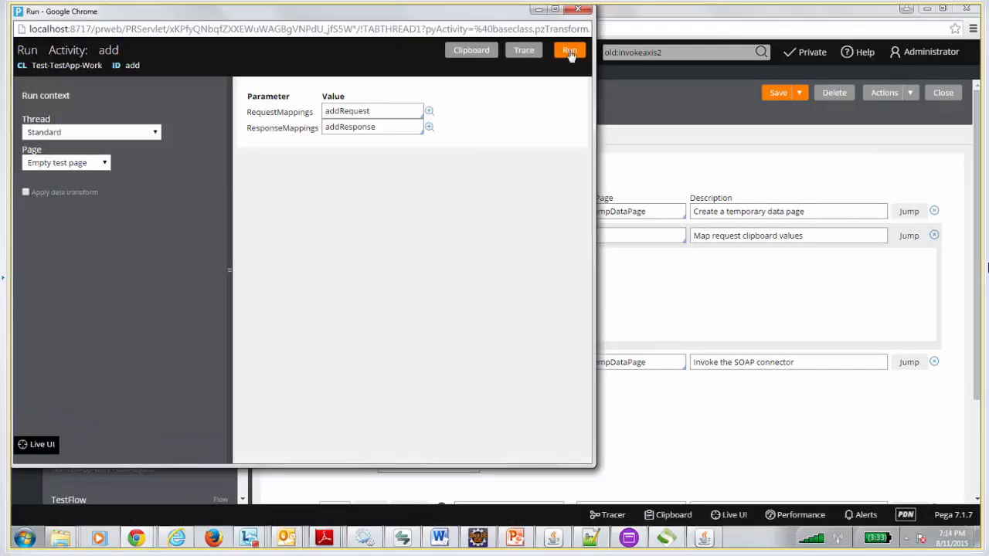
pyautogui.click(570, 51)
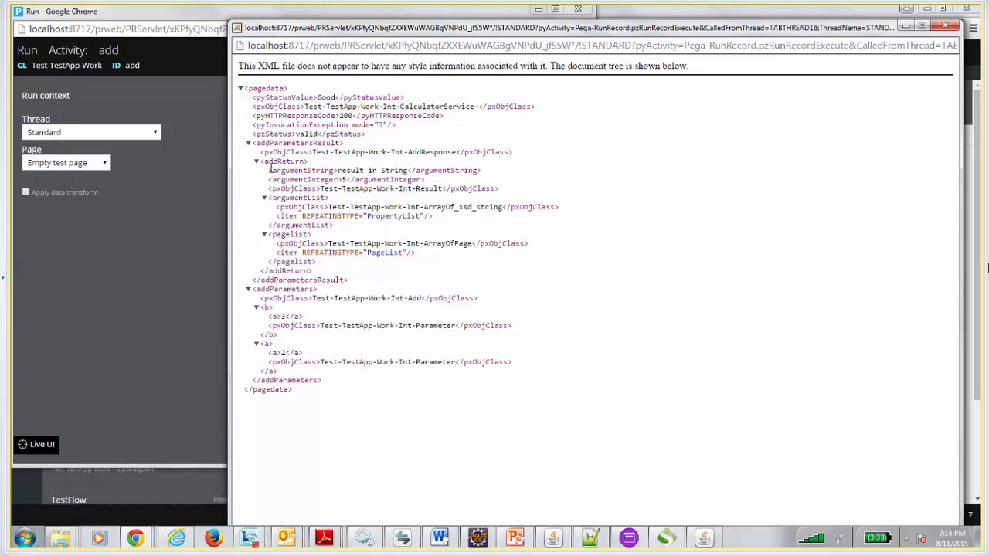
# Step: Compare the addReturn element in the activity output with the Result return type in Eclipse, checking the field types in Result.java
pyautogui.doubleClick(272, 163)
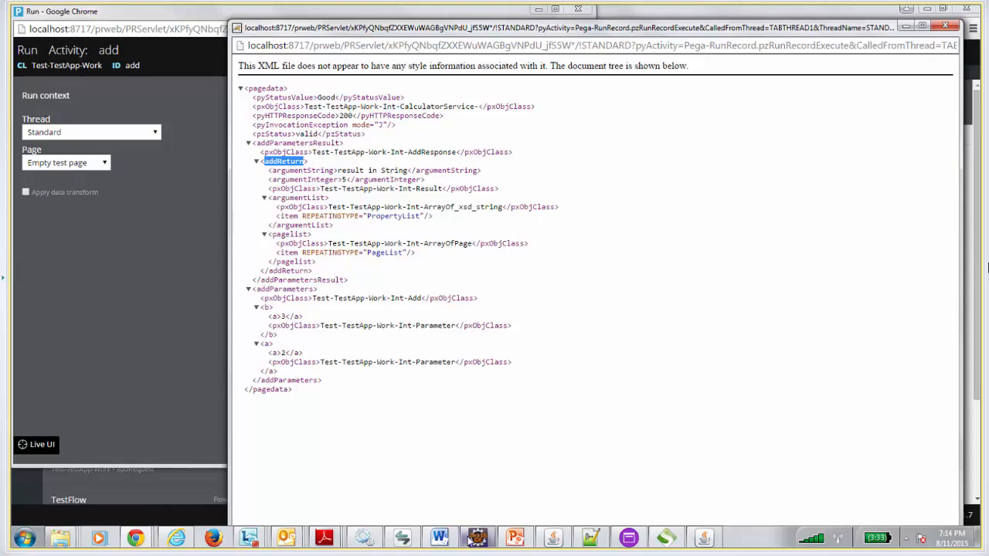
pyautogui.click(478, 538)
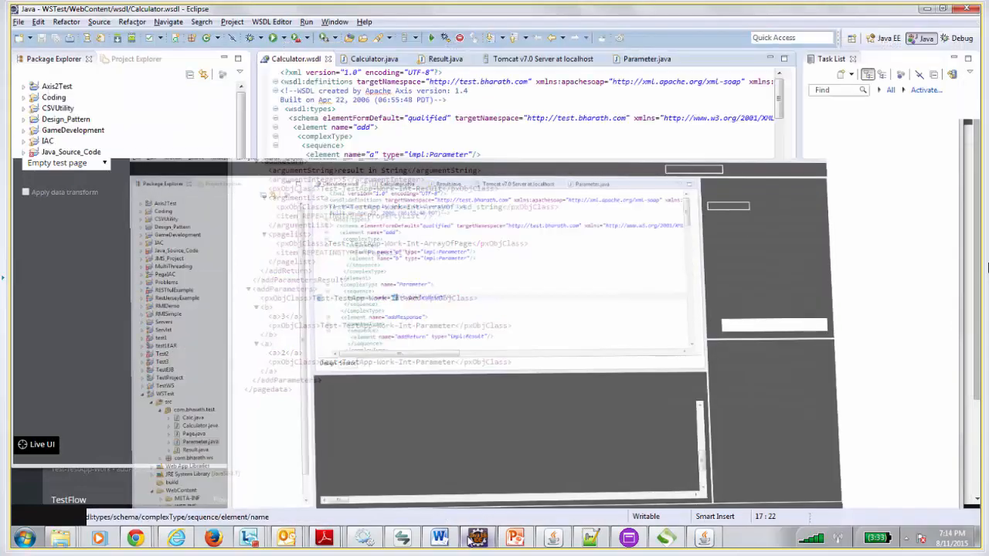
pyautogui.click(368, 60)
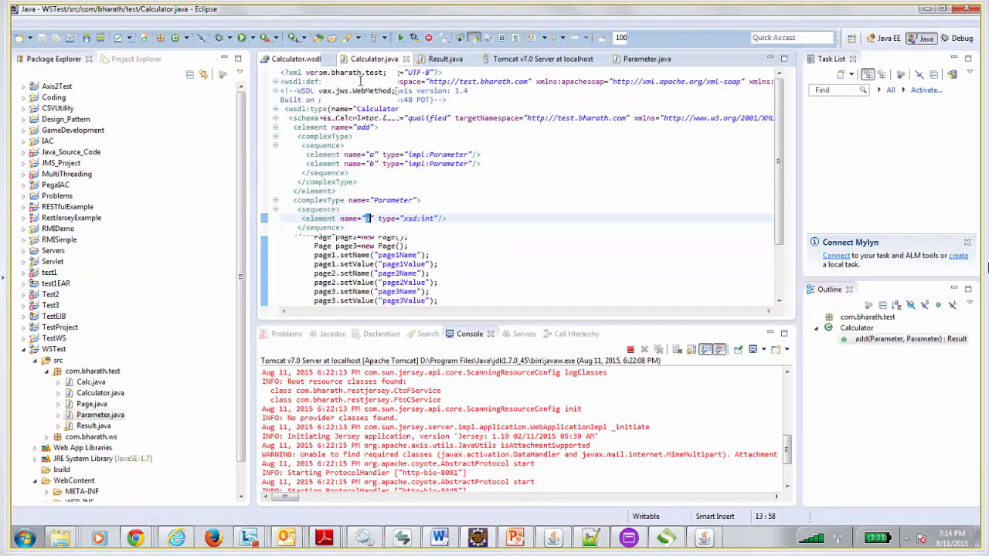
pyautogui.doubleClick(337, 156)
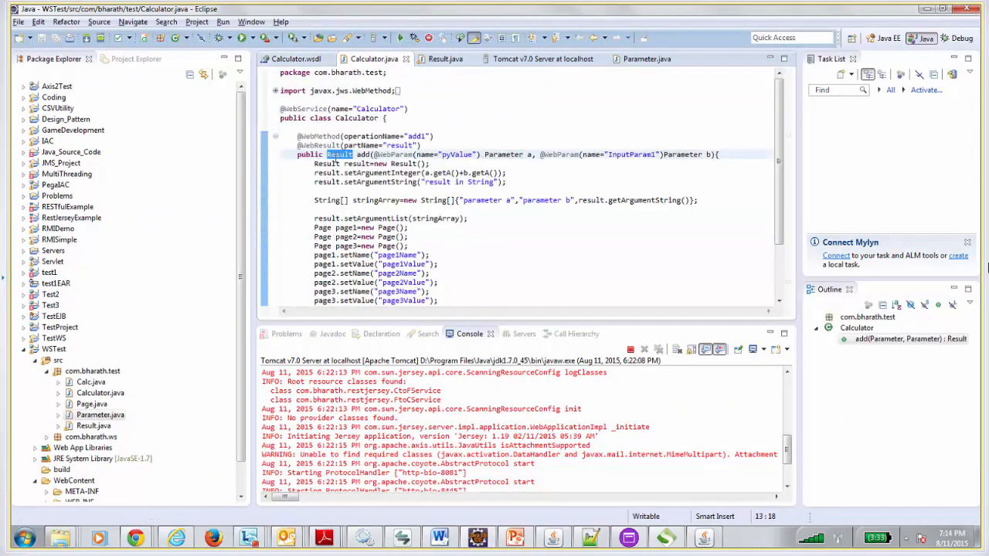
pyautogui.click(440, 61)
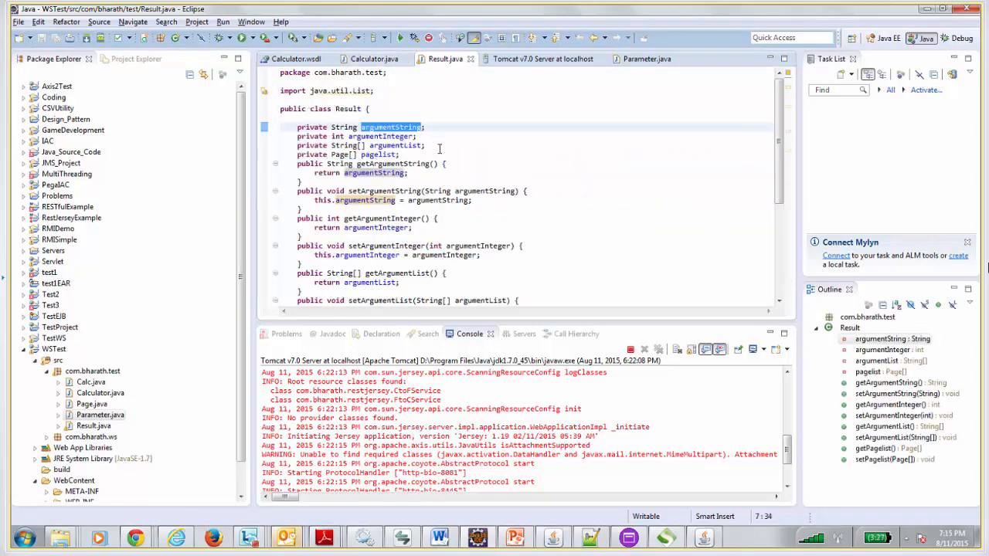
pyautogui.doubleClick(340, 145)
pyautogui.doubleClick(338, 155)
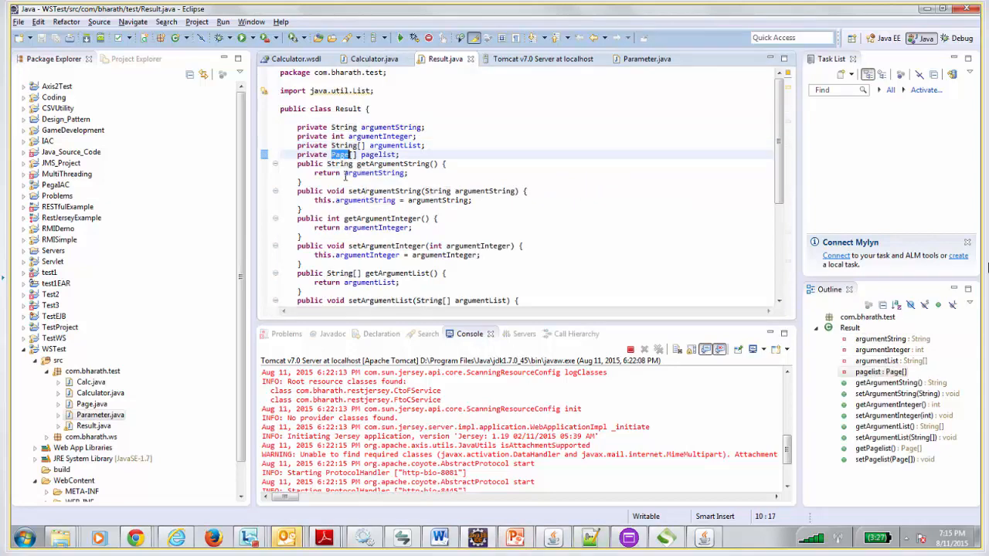
# Step: Examine the Result complex type in Calculator.wsdl, checking the types of its argumentList and pagelist elements
pyautogui.click(289, 60)
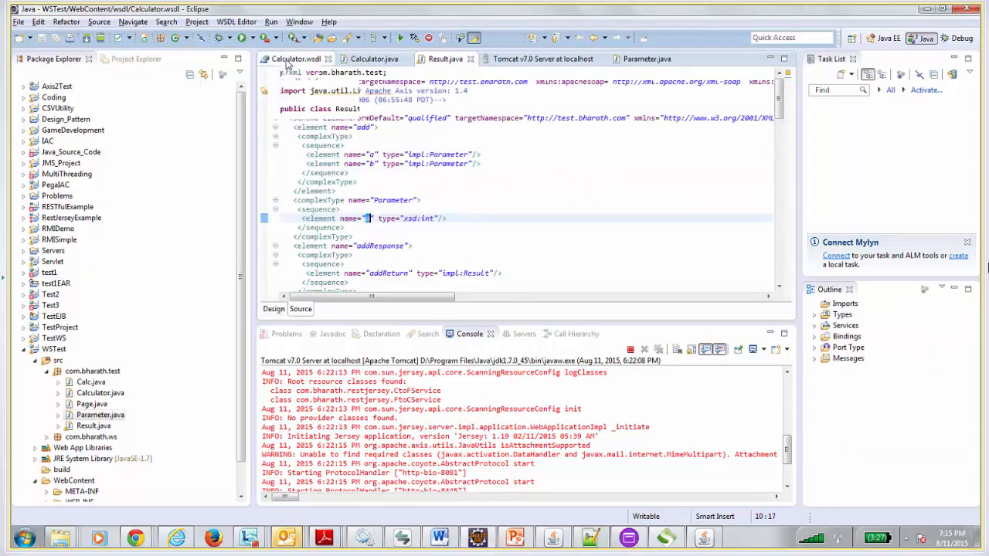
pyautogui.moveTo(781, 106); pyautogui.dragTo(779, 157)
pyautogui.doubleClick(594, 204)
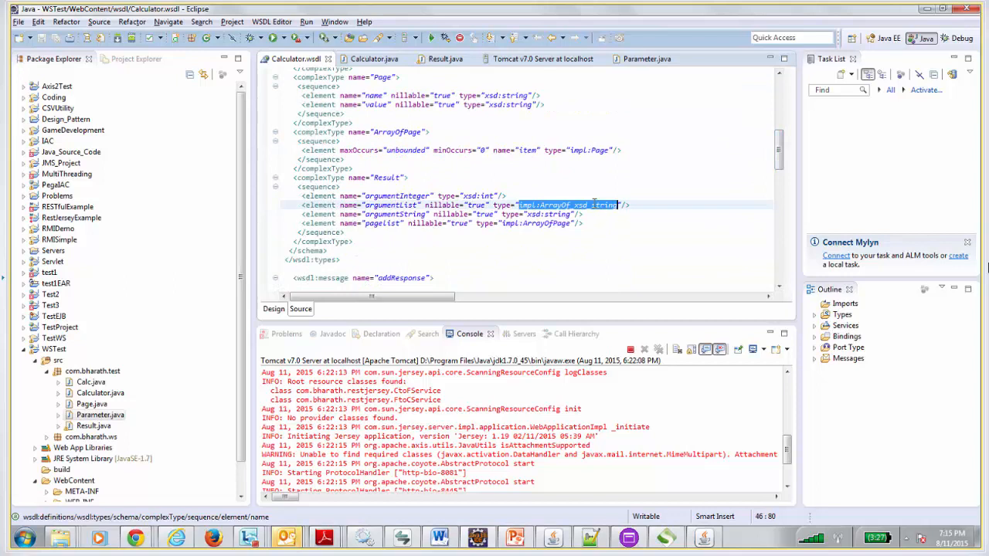
pyautogui.doubleClick(548, 224)
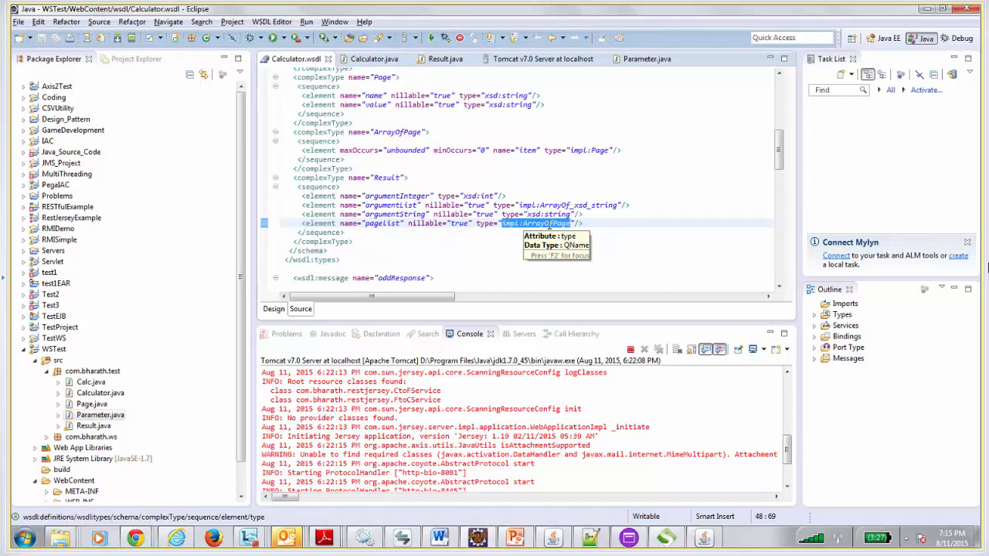
pyautogui.click(741, 180)
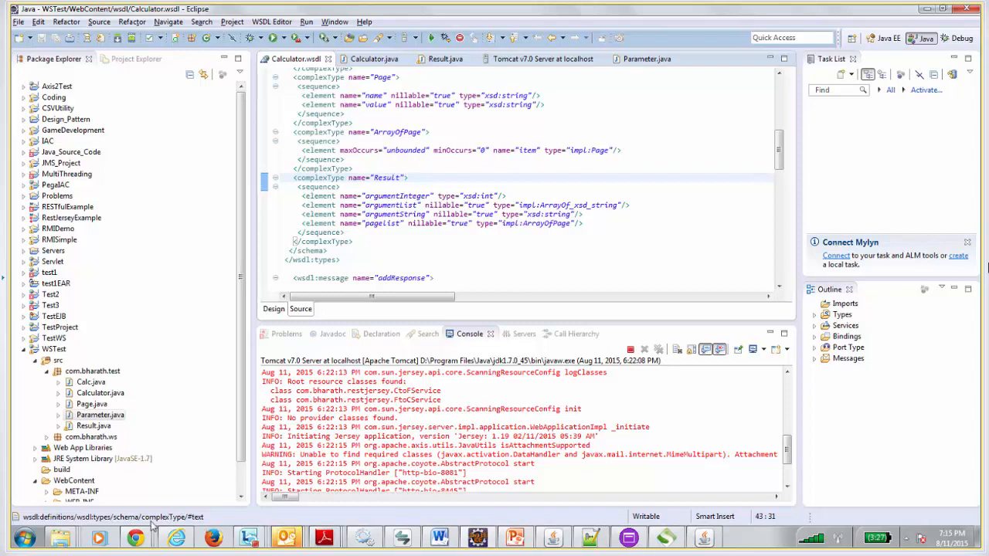
# Step: Switch to Pega Designer Studio and review the add Connect SOAP rule's service properties and service endpoint URL
pyautogui.moveTo(151, 531)
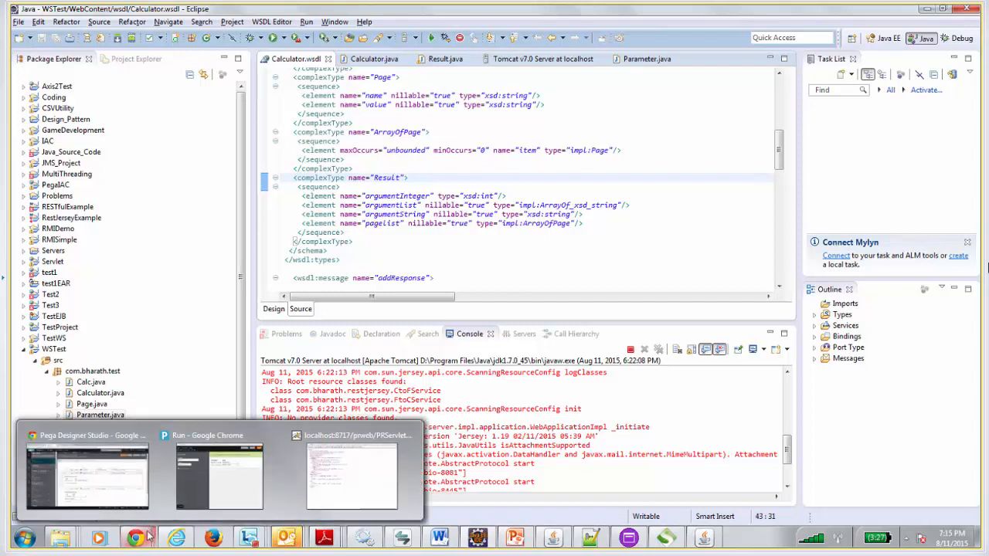
pyautogui.click(125, 498)
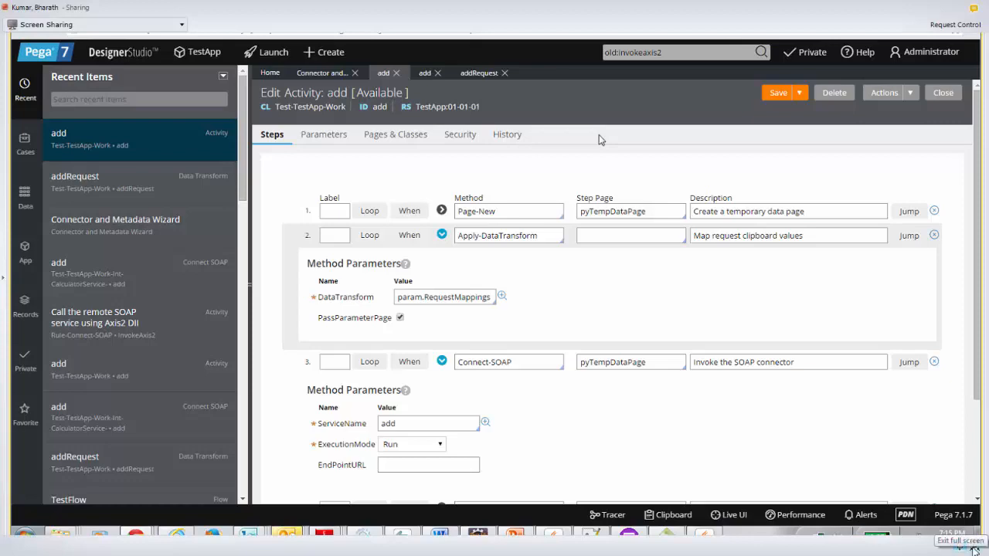
pyautogui.click(975, 550)
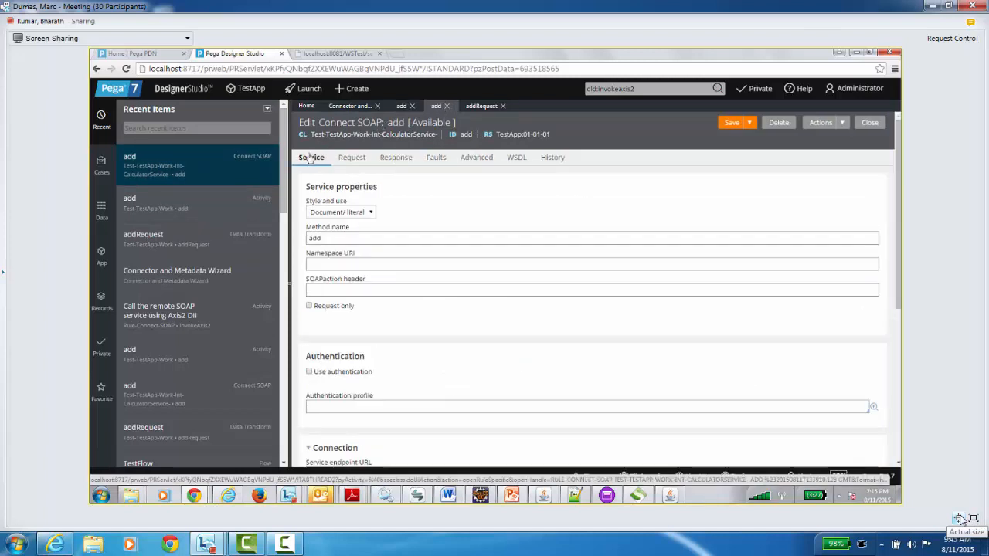
pyautogui.click(960, 519)
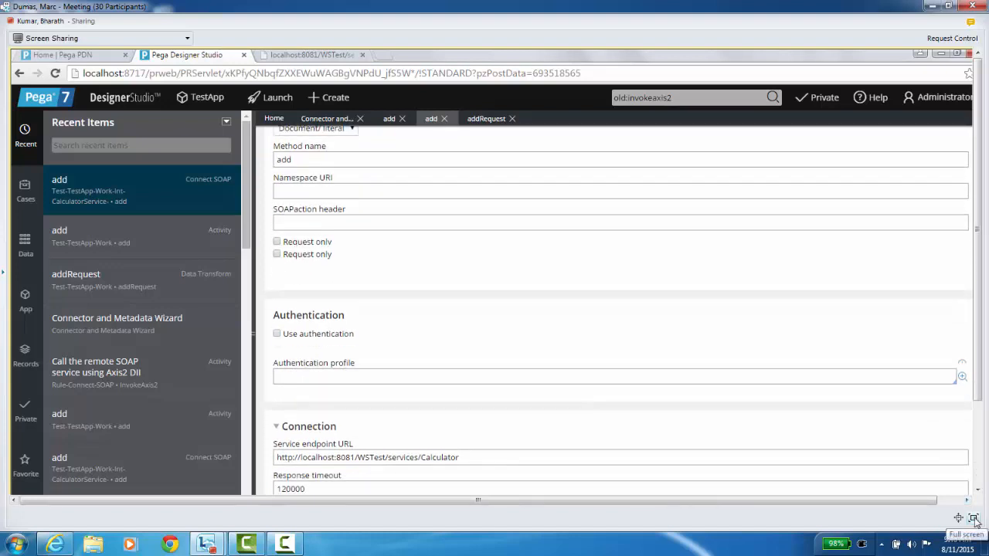
pyautogui.click(974, 519)
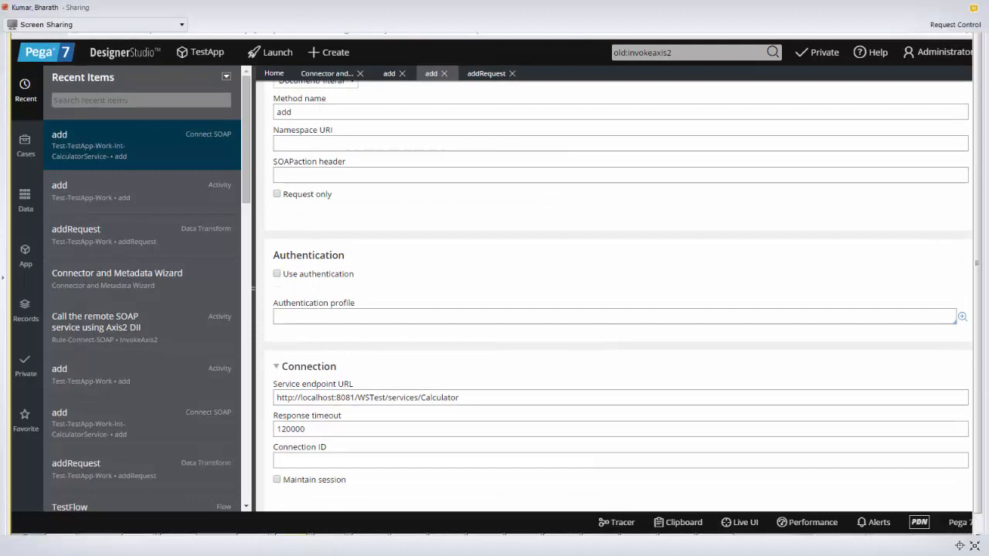
pyautogui.scroll(-3, 618, 309)
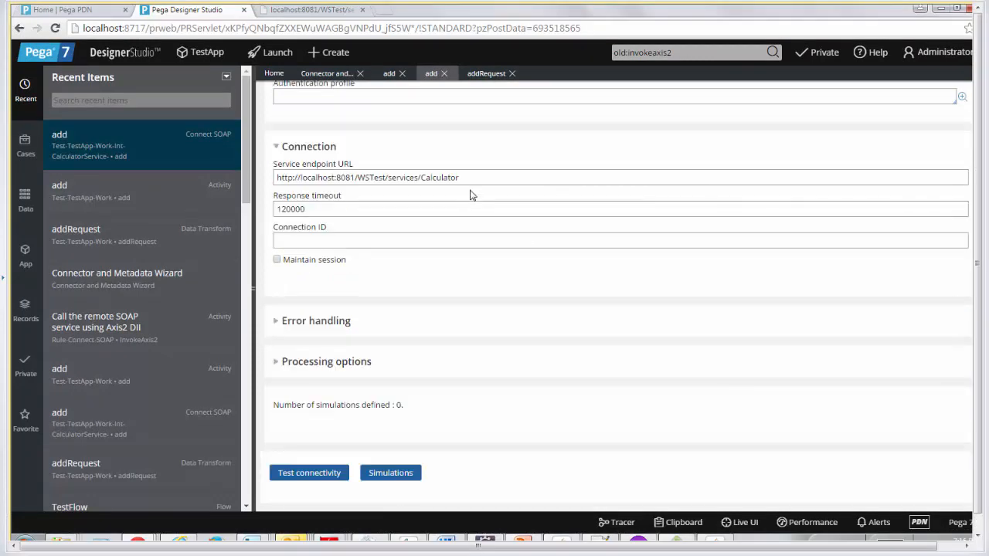
pyautogui.moveTo(472, 179); pyautogui.dragTo(279, 179)
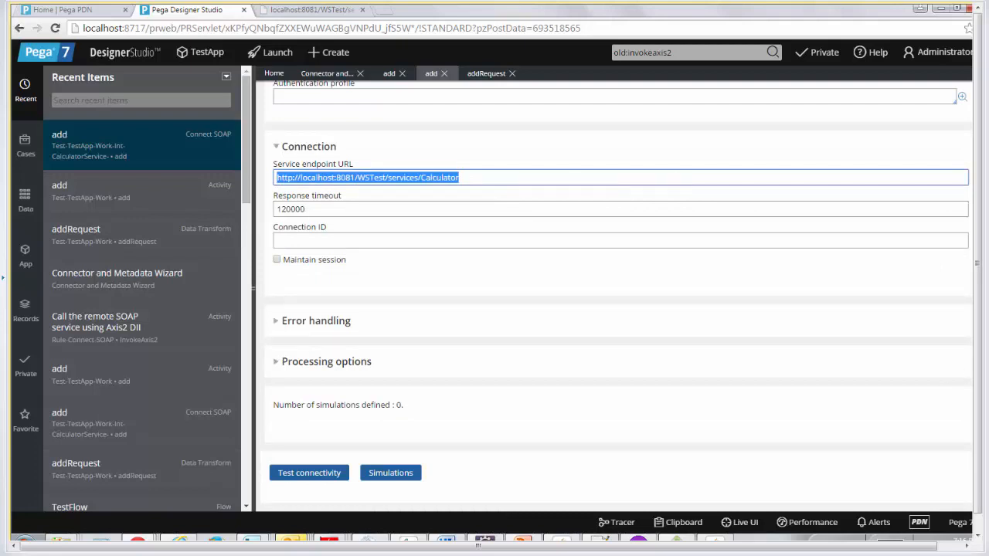
pyautogui.scroll(5, 618, 309)
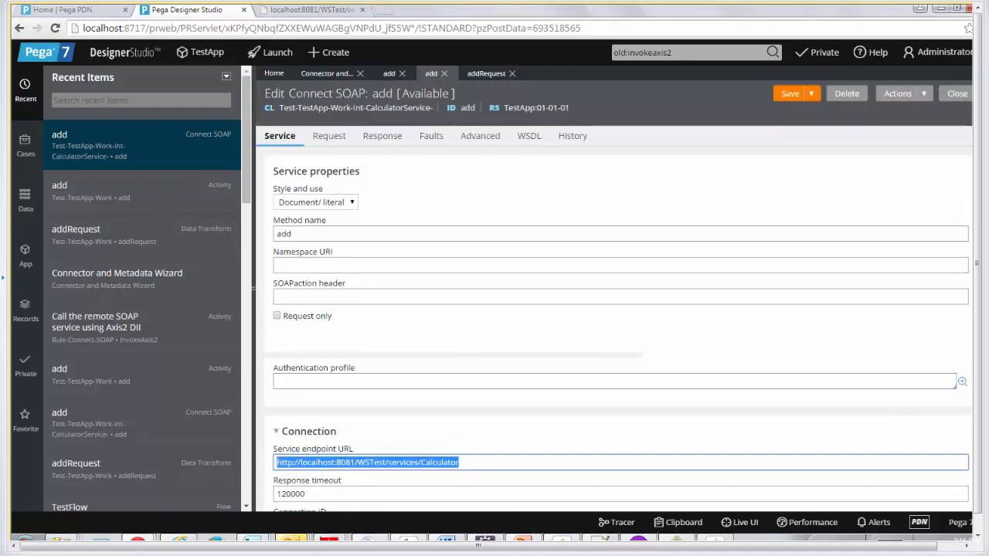
# Step: Clear the Map from value of the request parameter named parameters to check the available mapping sources
pyautogui.click(333, 139)
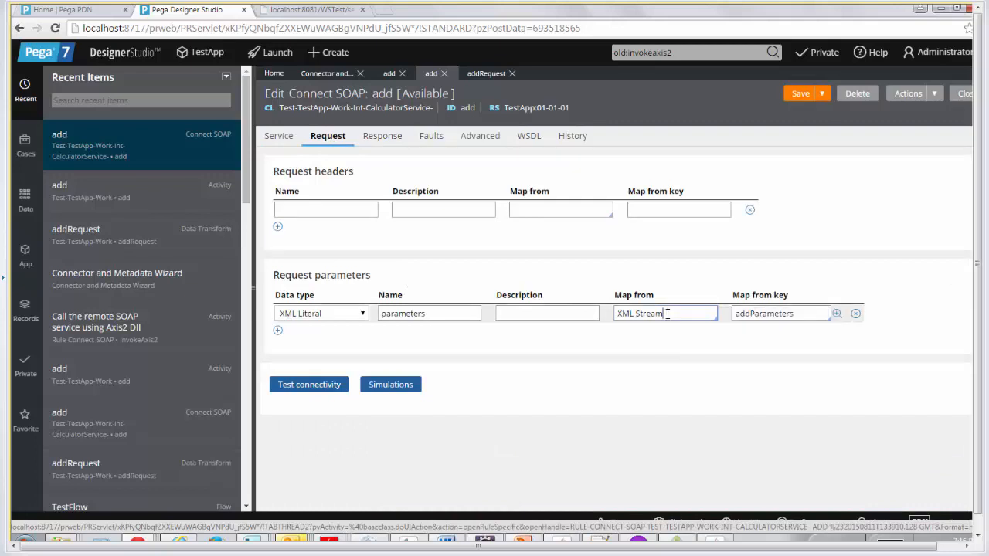
pyautogui.hotkey('ctrl', 'a')
pyautogui.press('BackSpace')
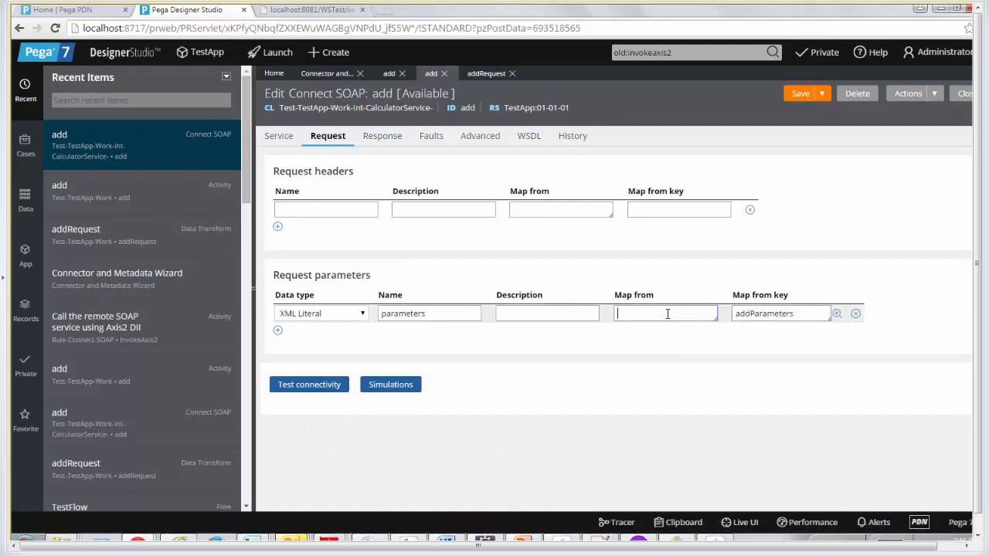
pyautogui.press('Down')
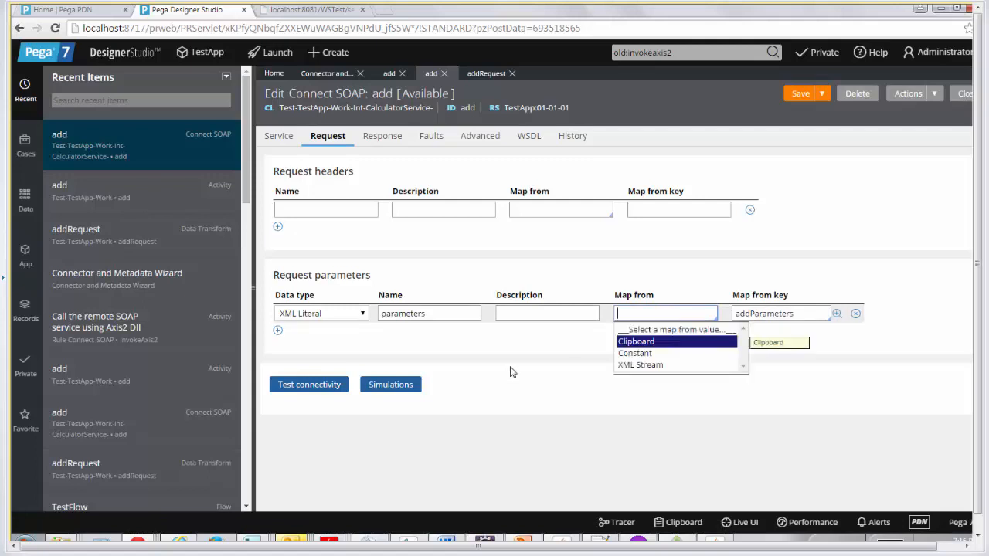
pyautogui.press('Tab')
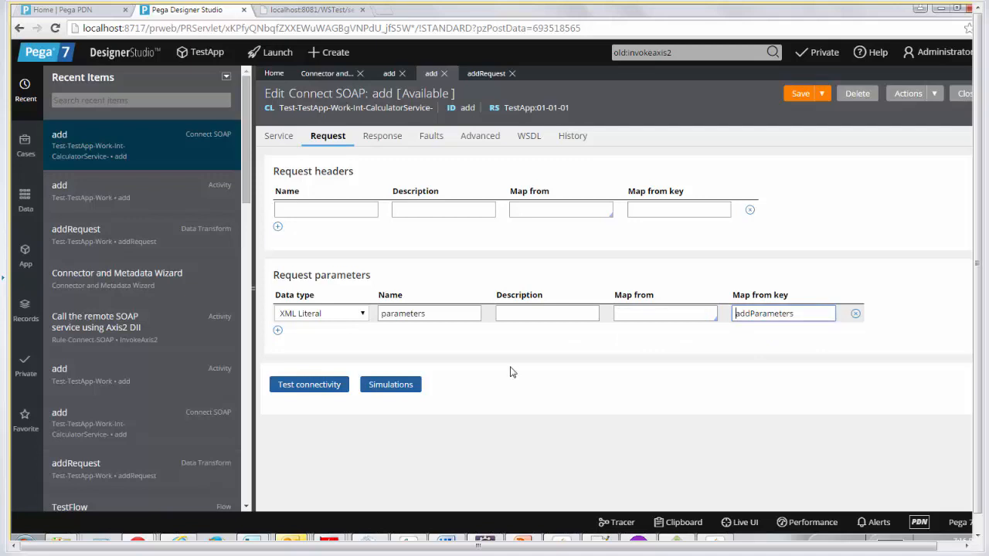
pyautogui.click(651, 312)
# Step: Review the connector's response parameters, fault message fields and advanced settings, including the expanded WS-addressing options
pyautogui.click(383, 144)
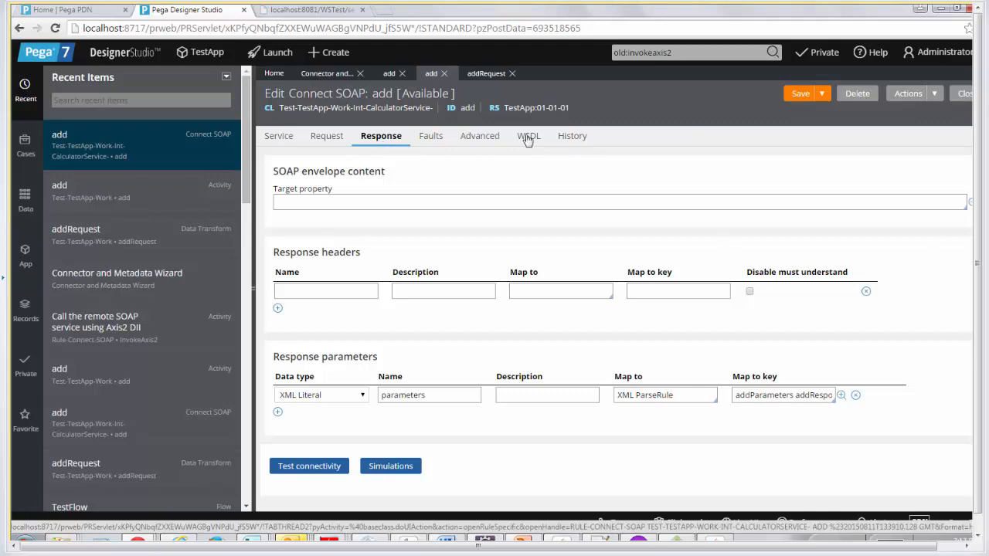
pyautogui.click(430, 140)
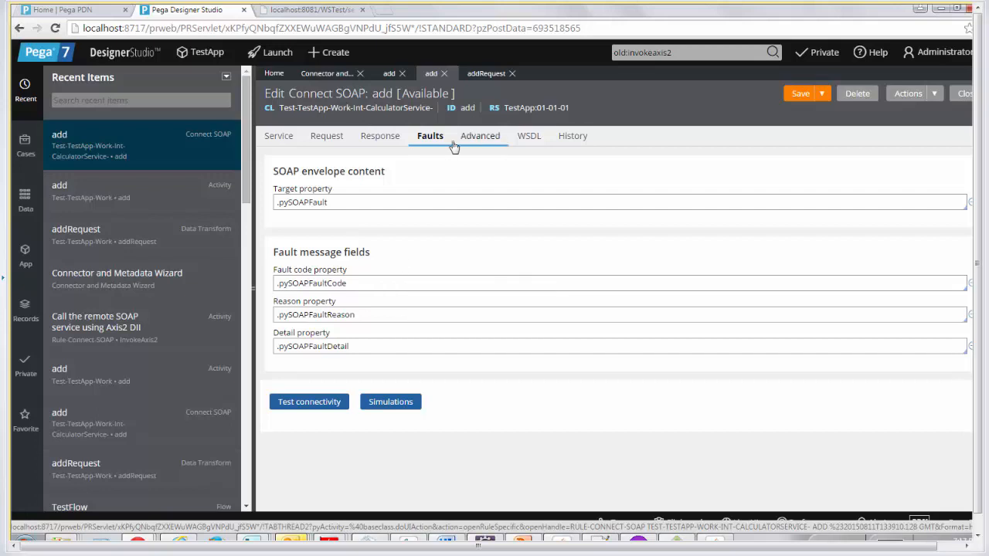
pyautogui.click(480, 139)
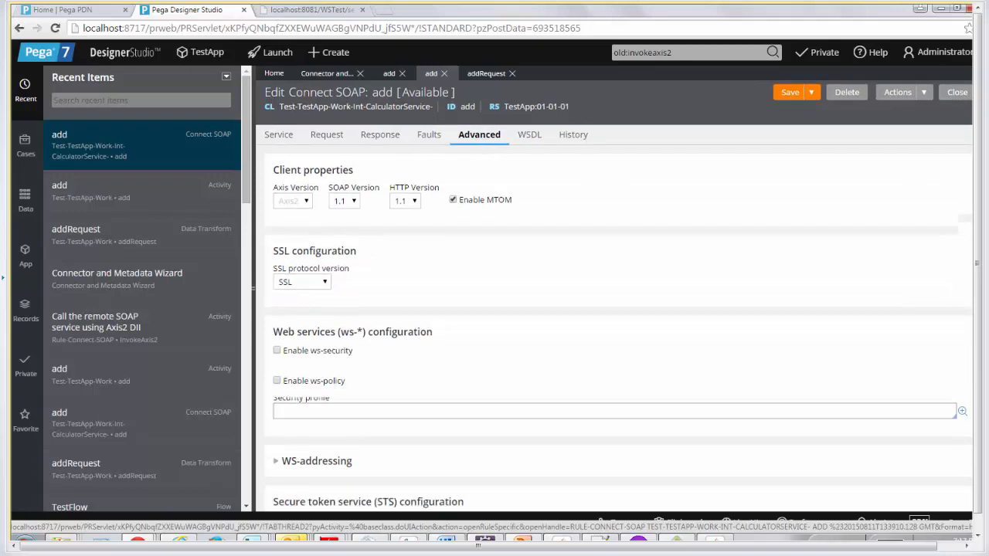
pyautogui.scroll(-2, 614, 309)
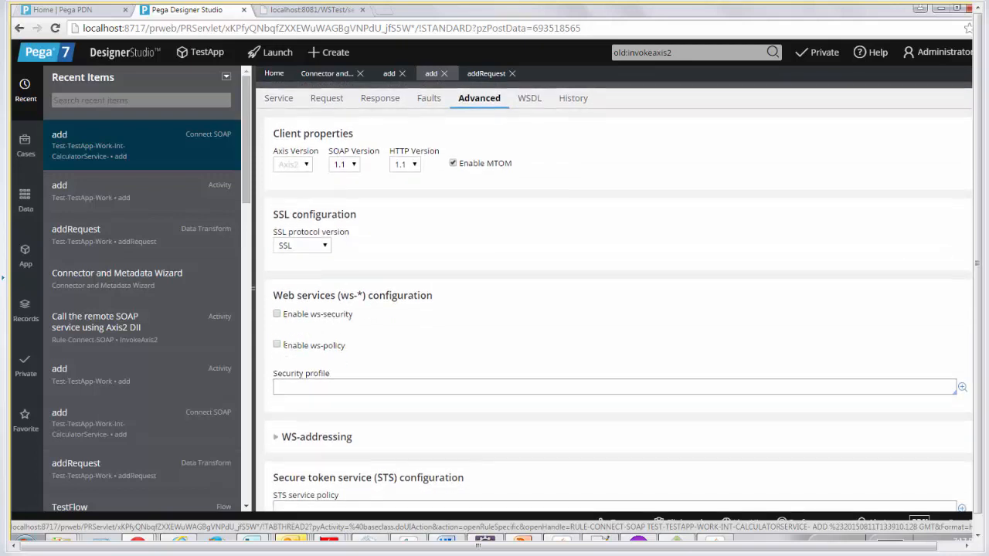
pyautogui.scroll(-3, 614, 310)
pyautogui.scroll(-1, 670, 241)
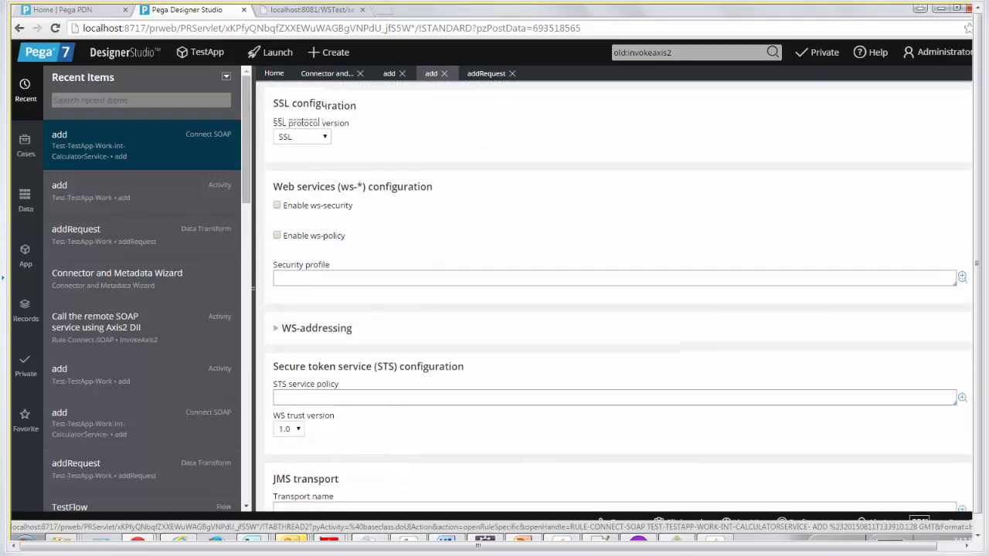
pyautogui.click(277, 327)
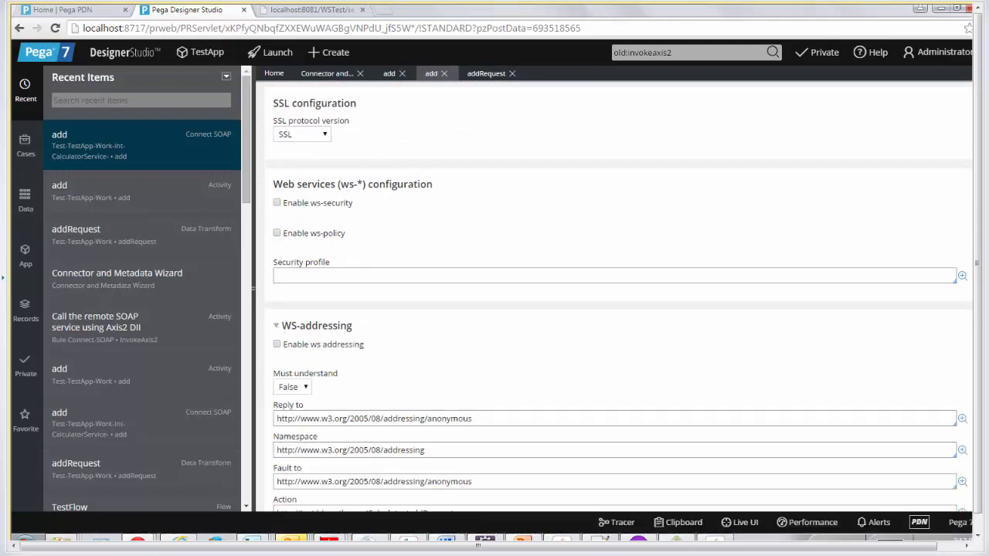
pyautogui.scroll(-6, 799, 360)
pyautogui.scroll(-3, 618, 293)
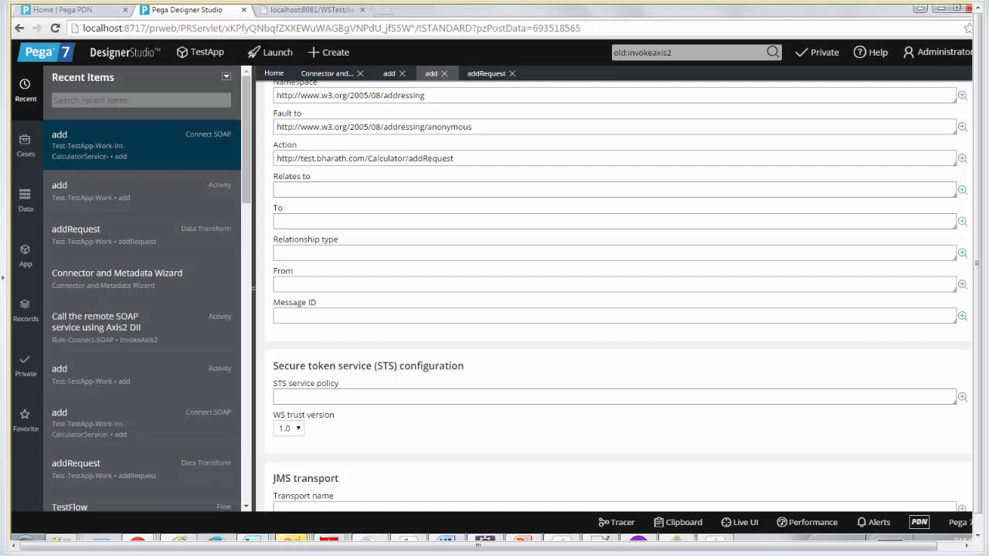
# Step: Enable ws-security and ws addressing in the add connector's advanced settings
pyautogui.scroll(5, 618, 294)
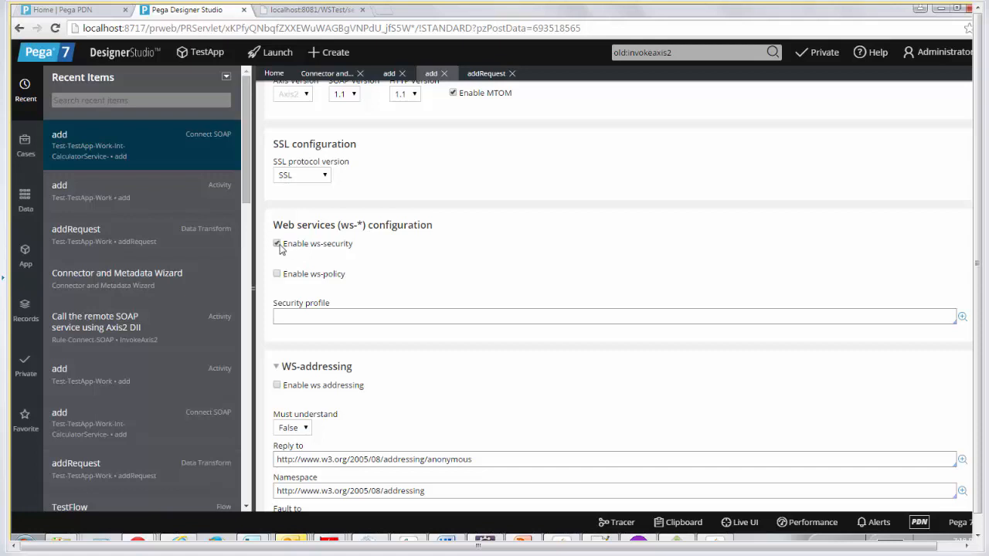
pyautogui.click(277, 386)
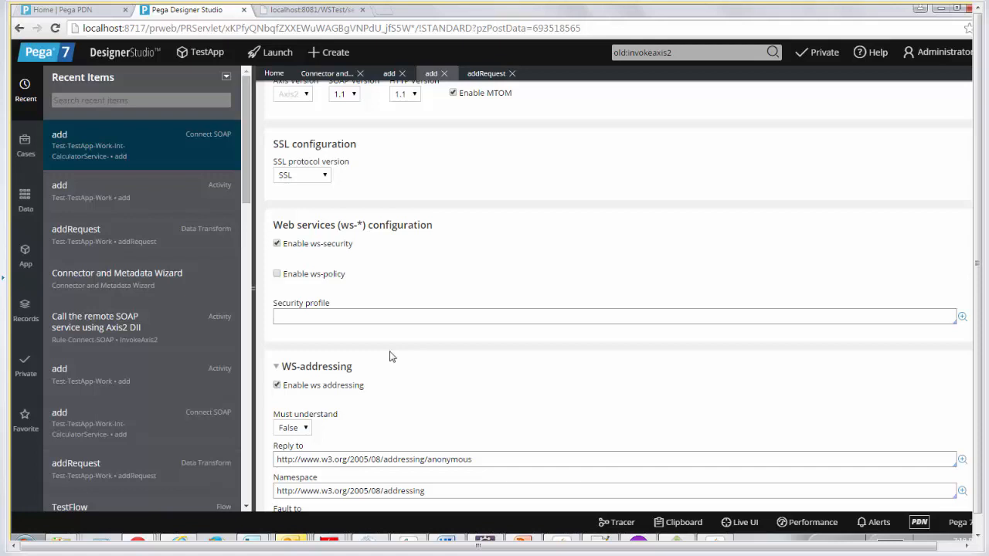
# Step: Set the connector's security profile to ApacheCXF and open that WS-Security profile
pyautogui.click(537, 313)
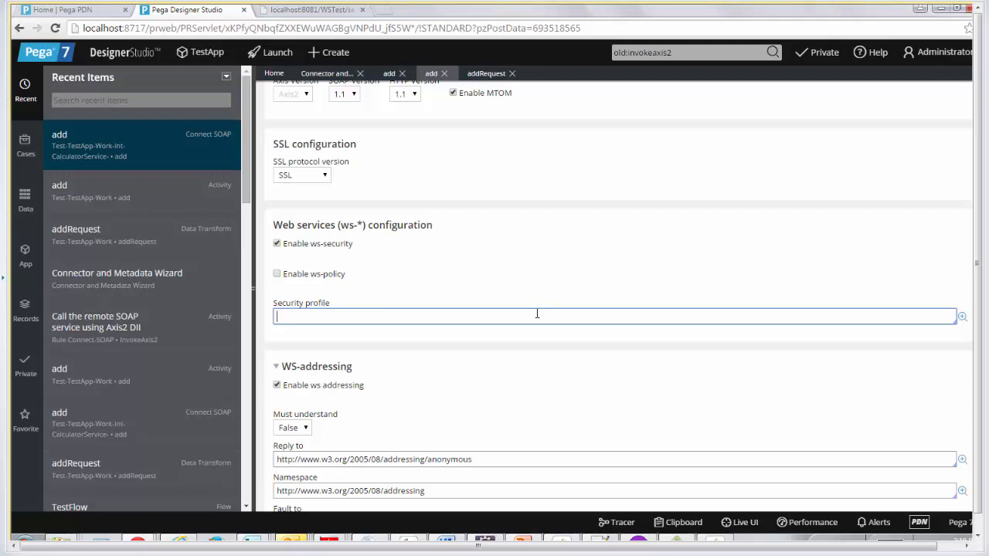
pyautogui.click(537, 314)
pyautogui.press('Down')
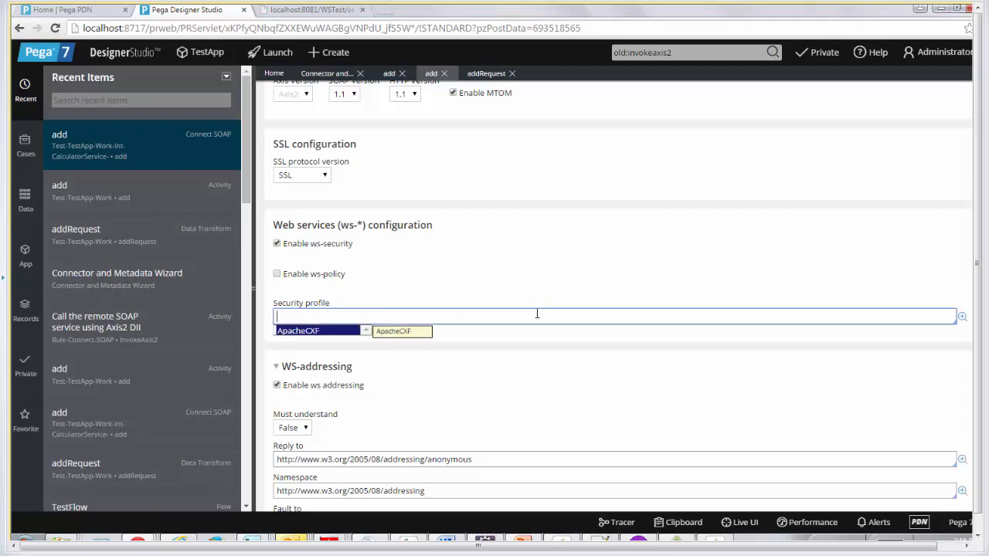
pyautogui.press('Return')
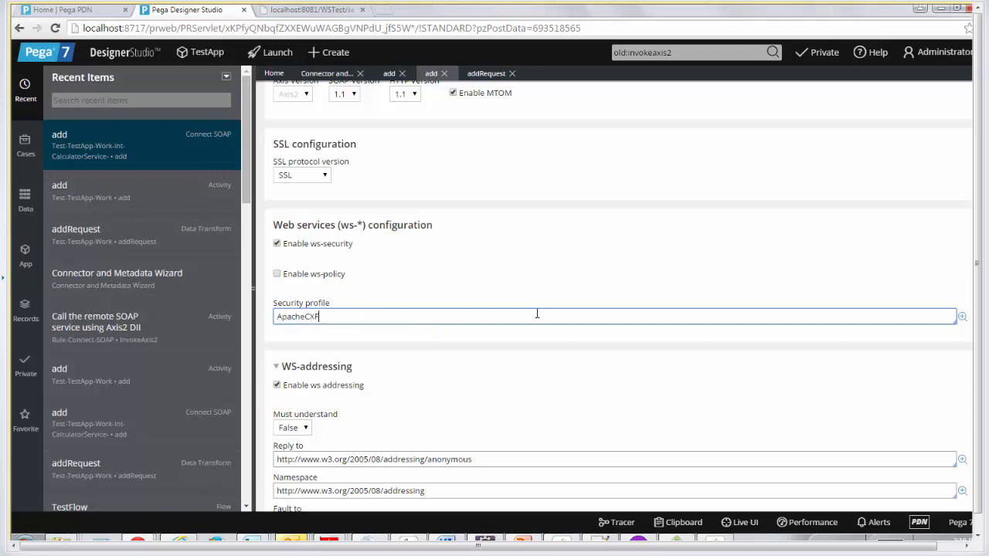
pyautogui.click(963, 318)
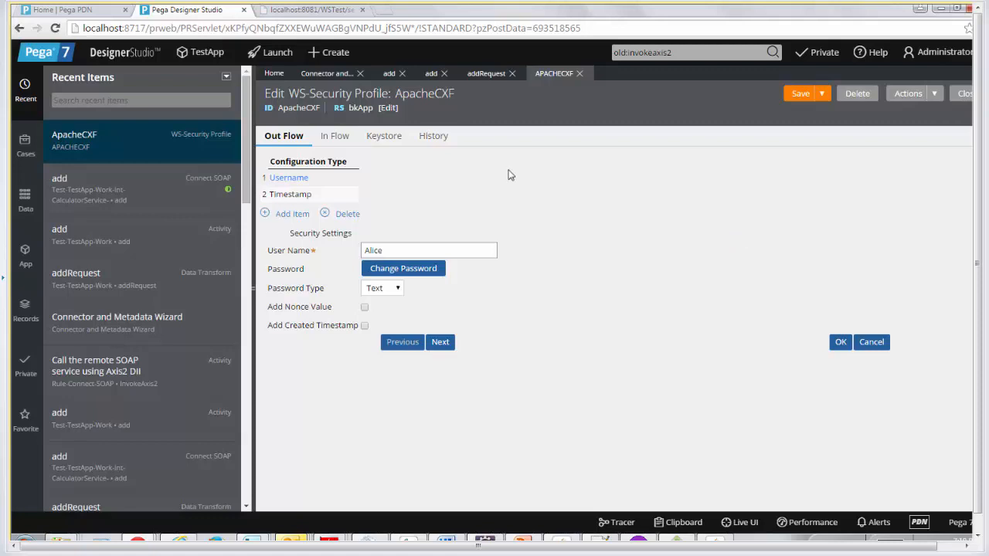
# Step: Add a new item to the ApacheCXF profile's Out Flow configuration and list its available configuration types
pyautogui.click(290, 215)
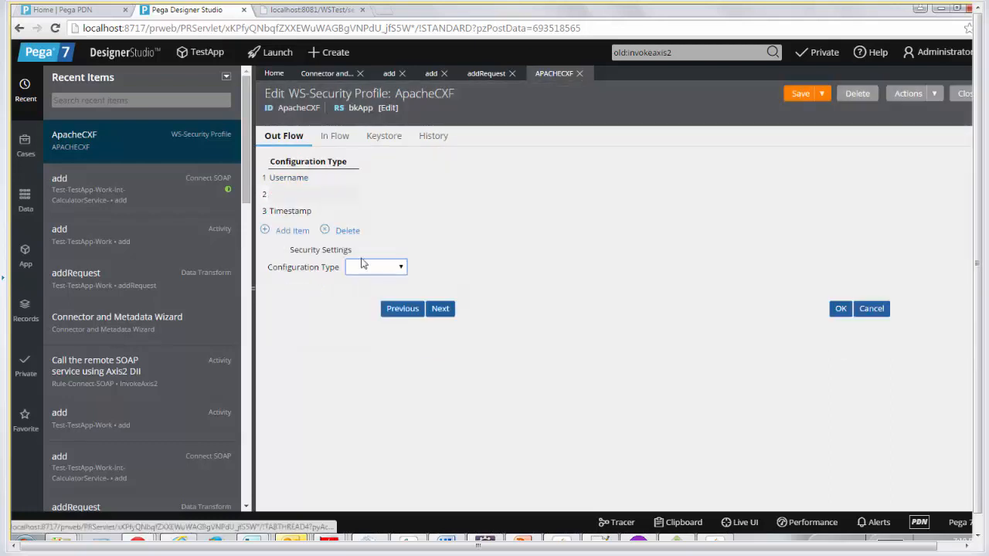
pyautogui.click(354, 268)
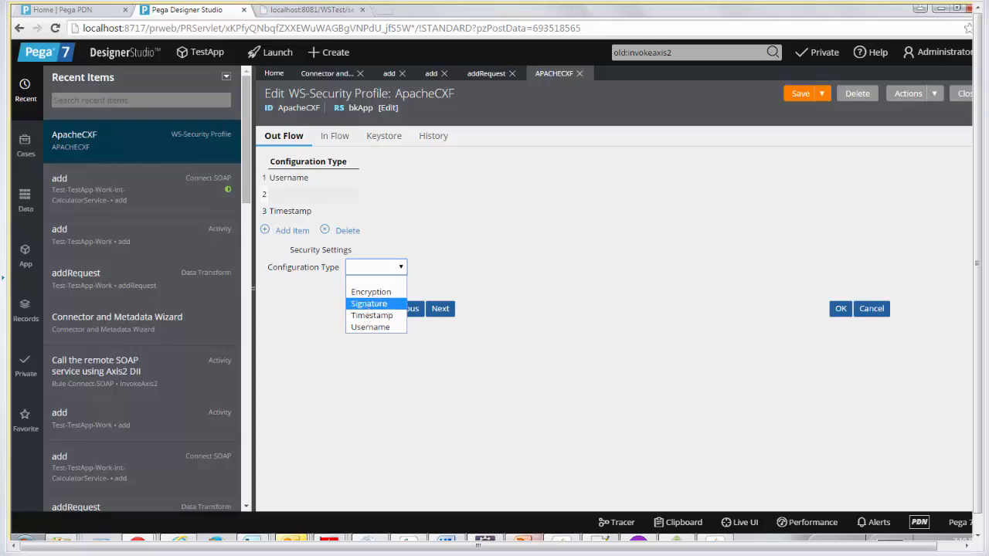
# Step: Switch to the PowerPoint file SOAP-GCS_LED_KT.pptx and examine the encrypted SOAP message on slide 12 in full-screen view
pyautogui.click(527, 541)
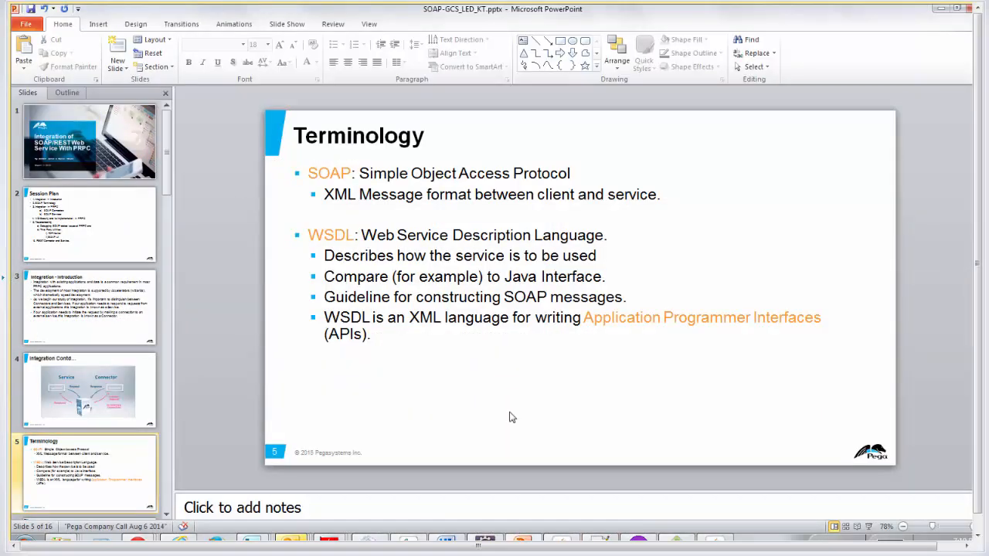
pyautogui.scroll(-1, 511, 418)
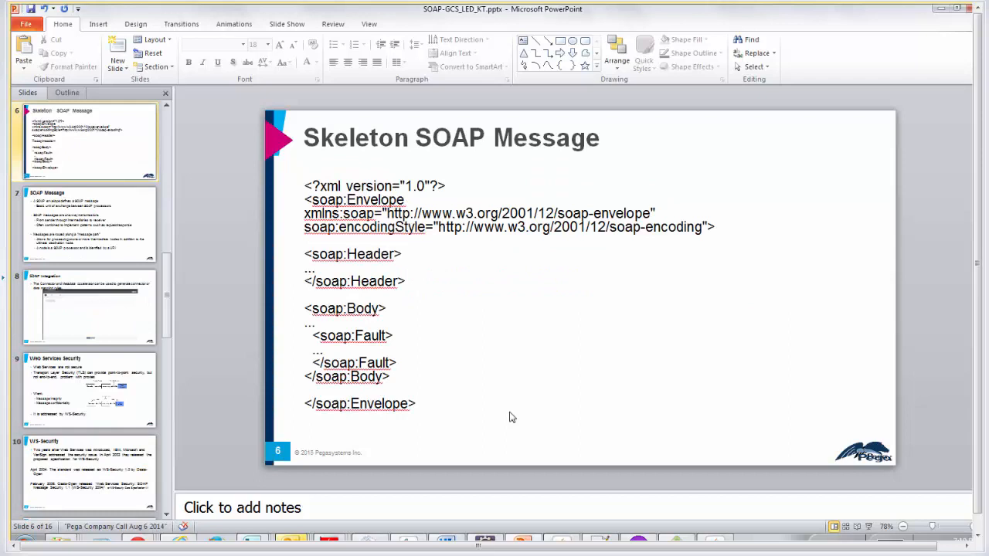
pyautogui.scroll(-3, 510, 417)
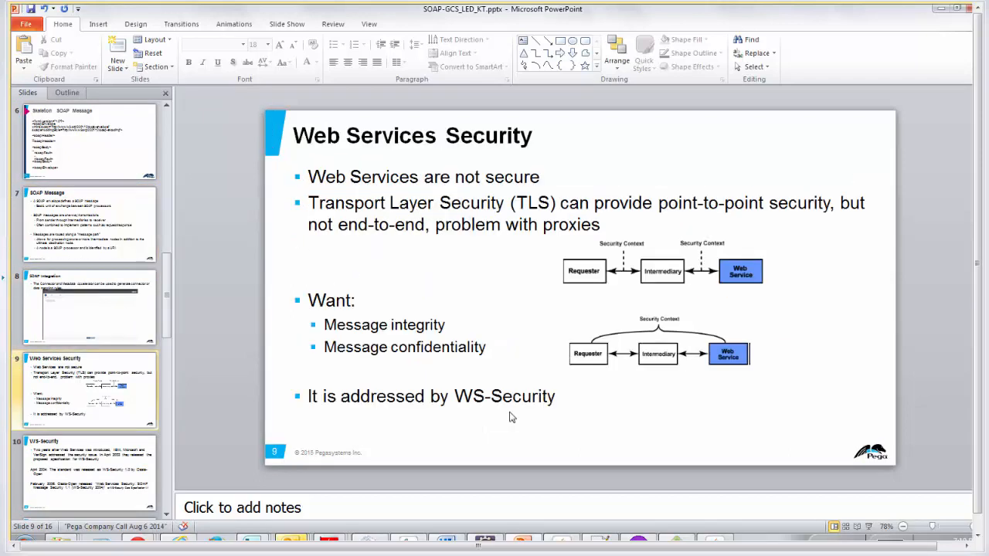
pyautogui.scroll(-2, 510, 417)
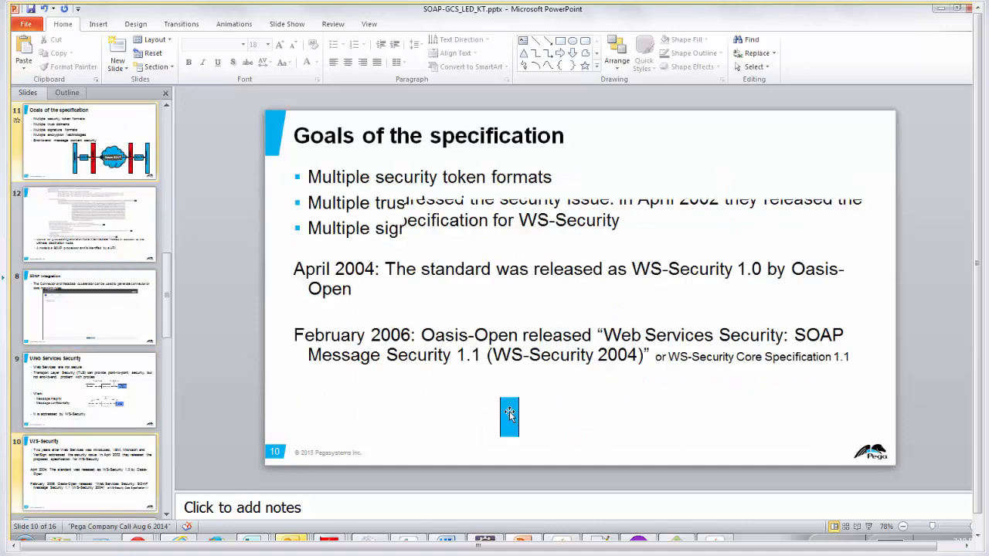
pyautogui.scroll(-1, 509, 412)
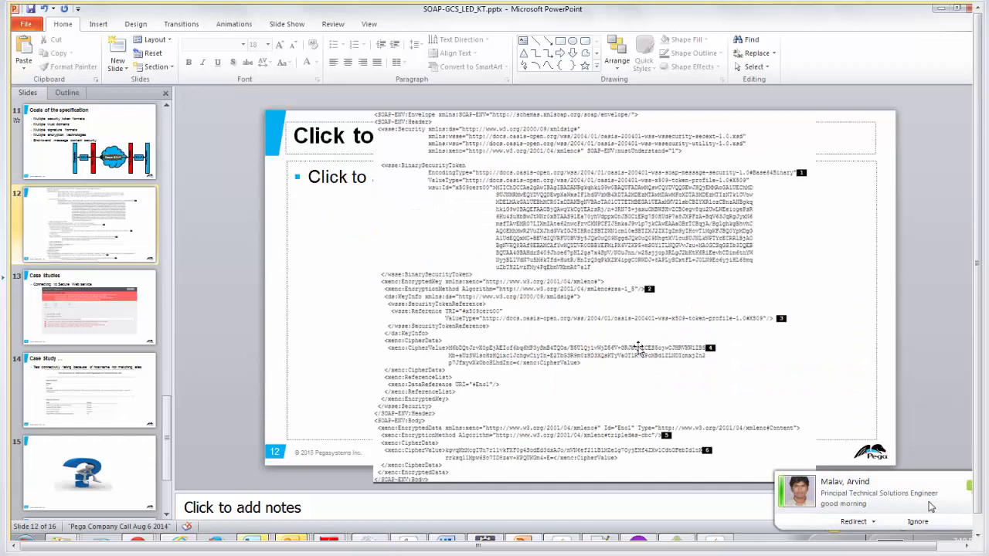
pyautogui.hotkey('shift', 'F5')
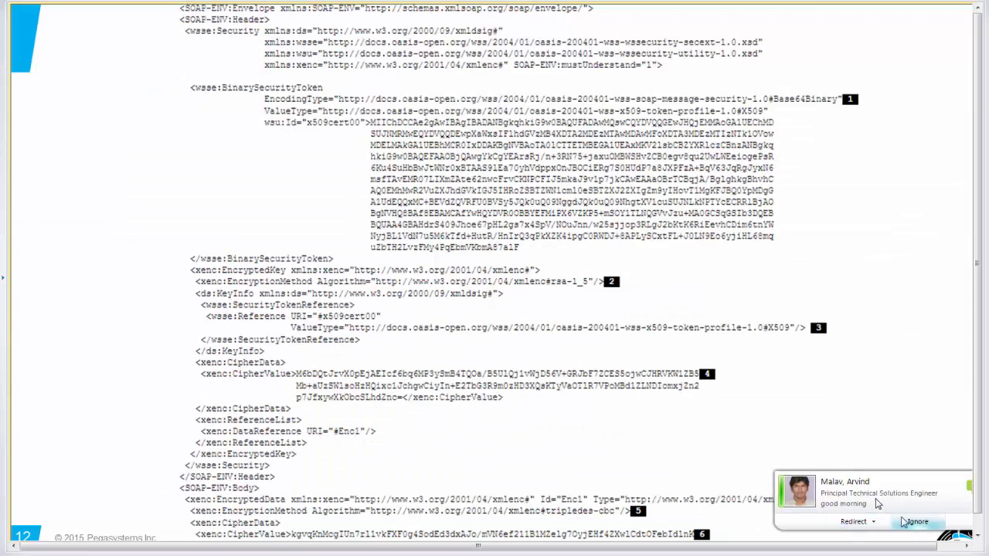
pyautogui.click(904, 522)
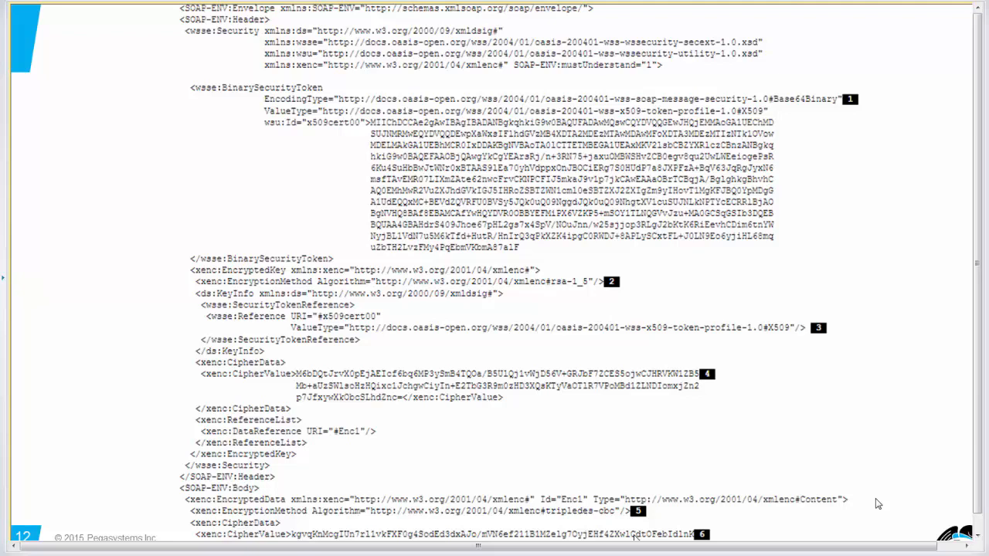
pyautogui.press('Escape')
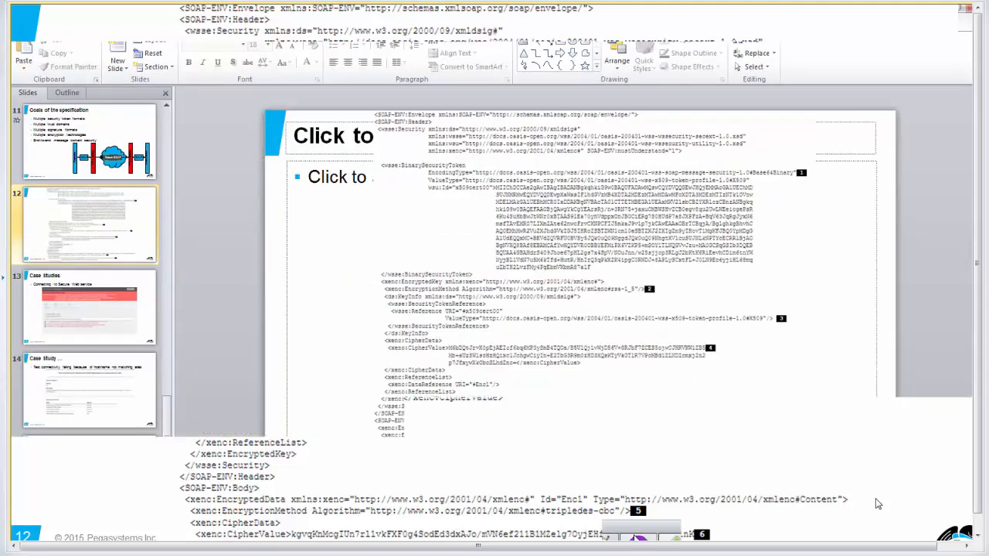
# Step: Return to the ApacheCXF WS-Security profile in Pega and review its In Flow and Keystore settings
pyautogui.moveTo(330, 540)
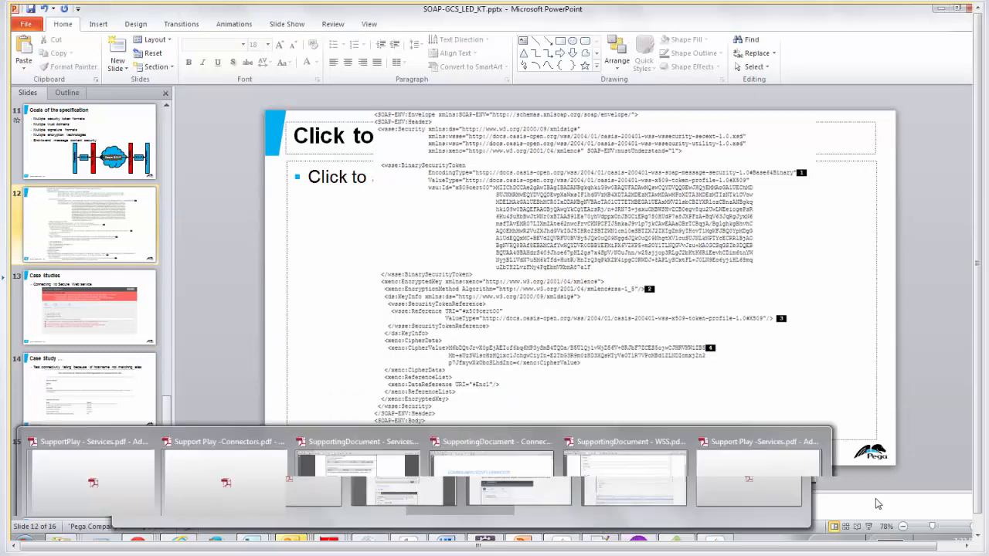
pyautogui.moveTo(138, 539)
pyautogui.click(106, 510)
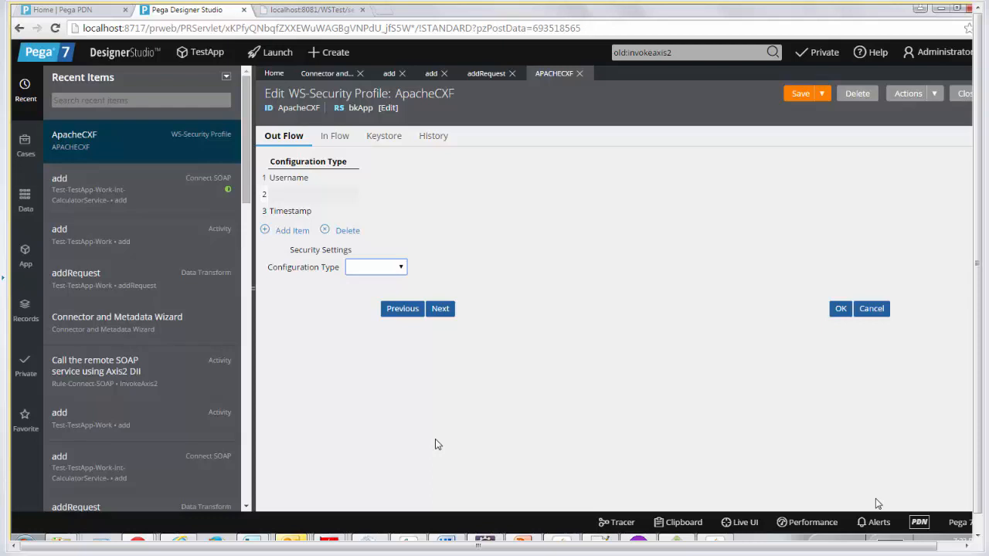
pyautogui.click(329, 139)
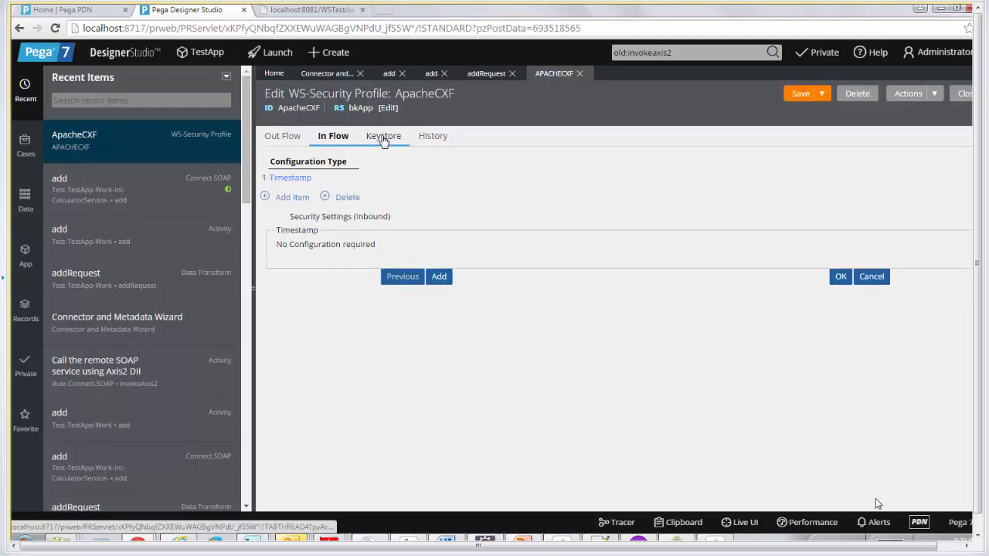
pyautogui.click(384, 141)
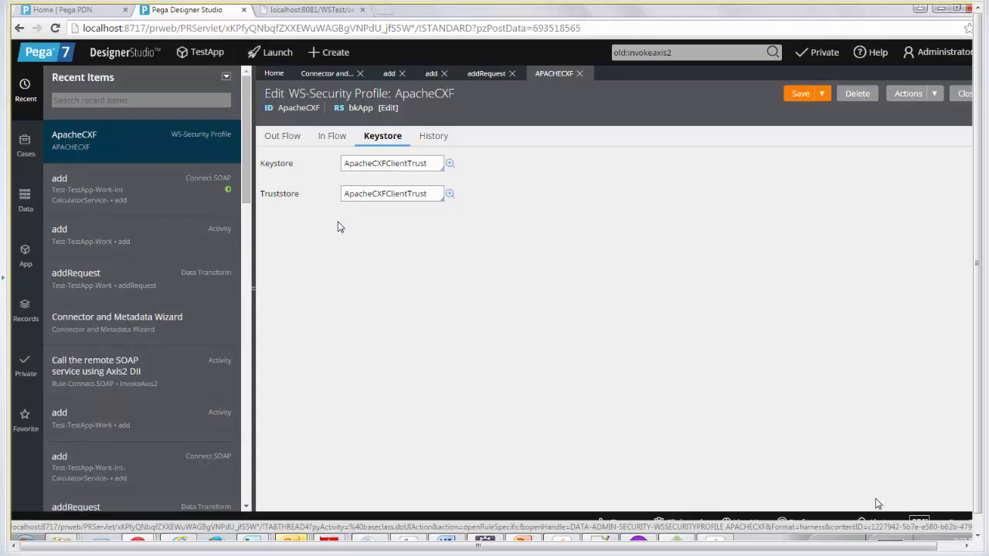
# Step: Open the ApacheCXFClientTrust keystore record and review its file name, type and password fields
pyautogui.doubleClick(357, 166)
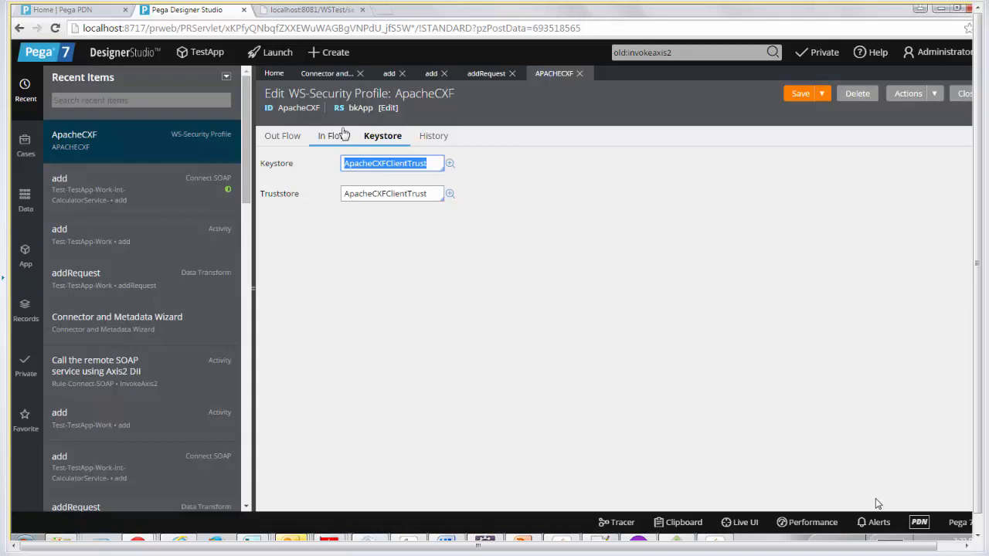
pyautogui.click(451, 166)
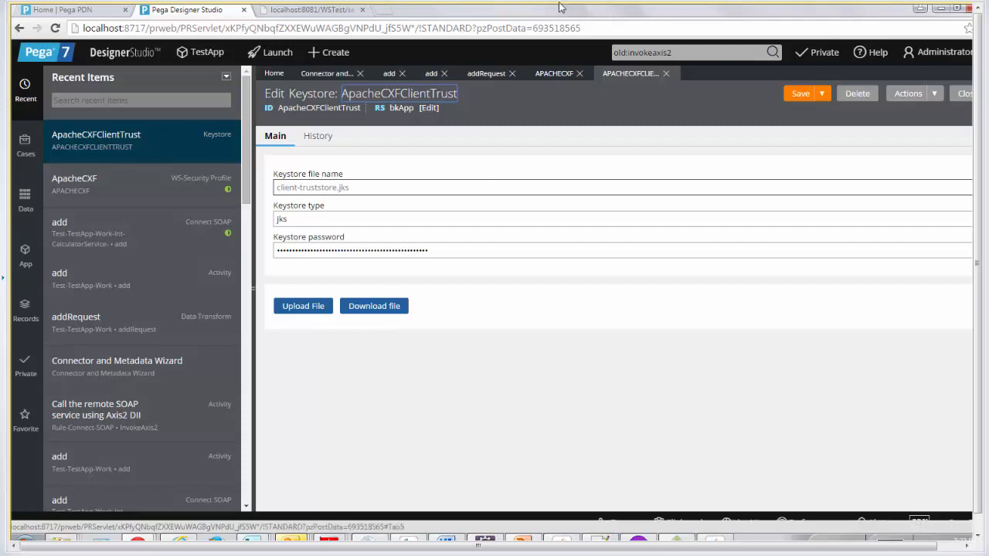
pyautogui.click(486, 74)
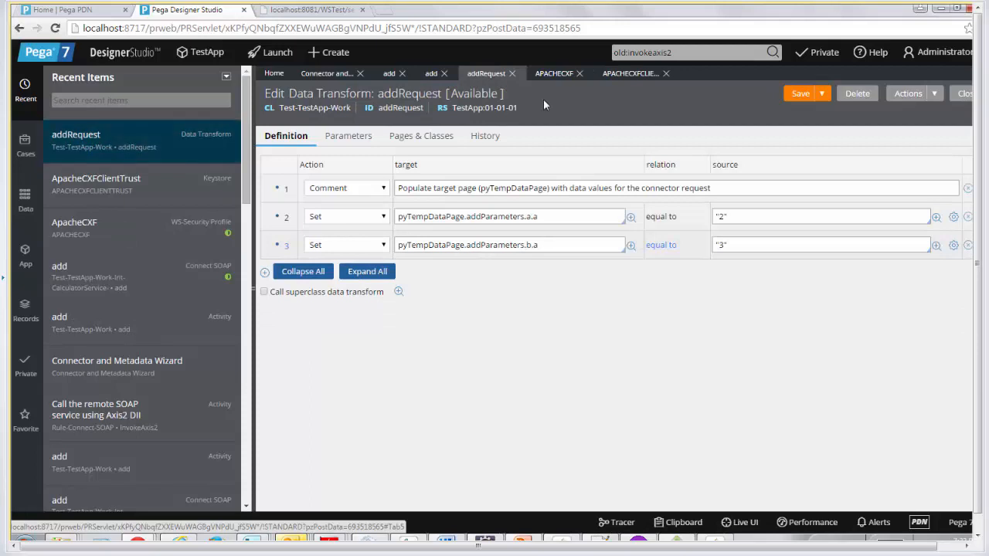
pyautogui.click(632, 75)
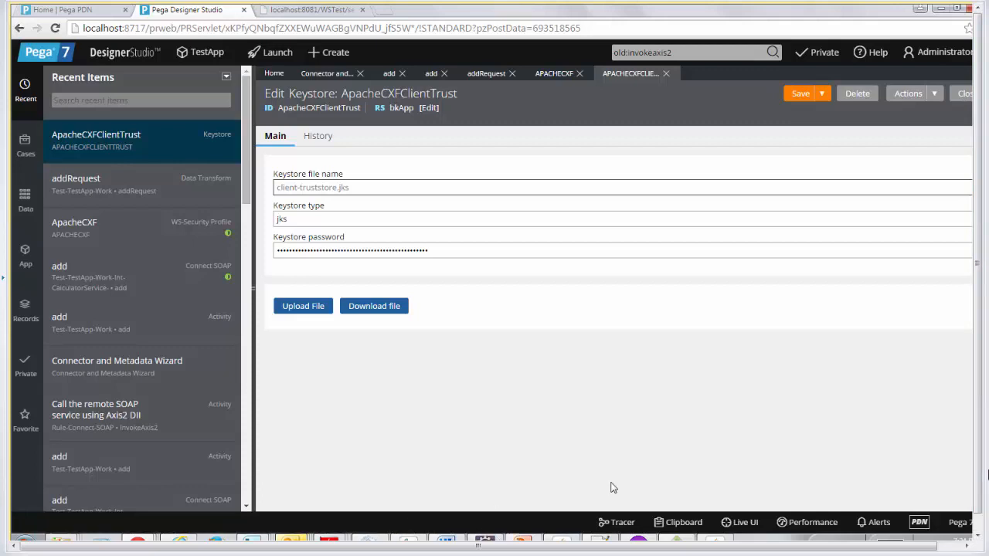
# Step: Switch to the Word document Support Play - WSSecurity.docx and go to its beginning
pyautogui.moveTo(331, 539)
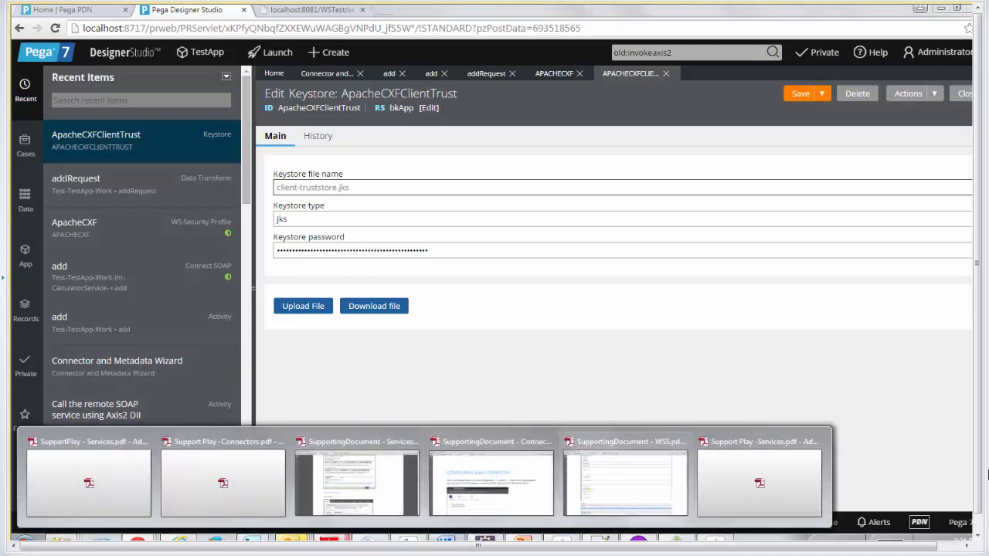
pyautogui.click(447, 539)
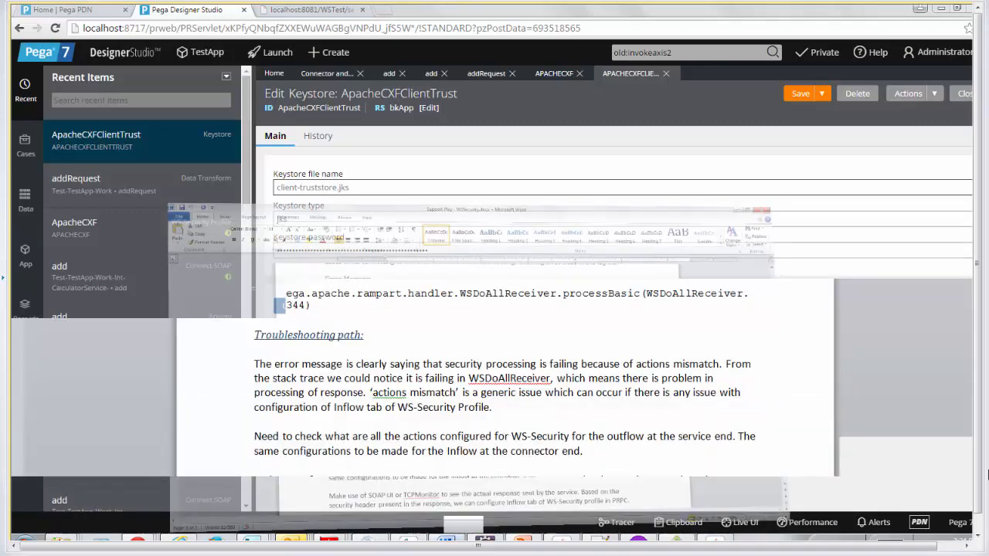
pyautogui.scroll(6, 661, 335)
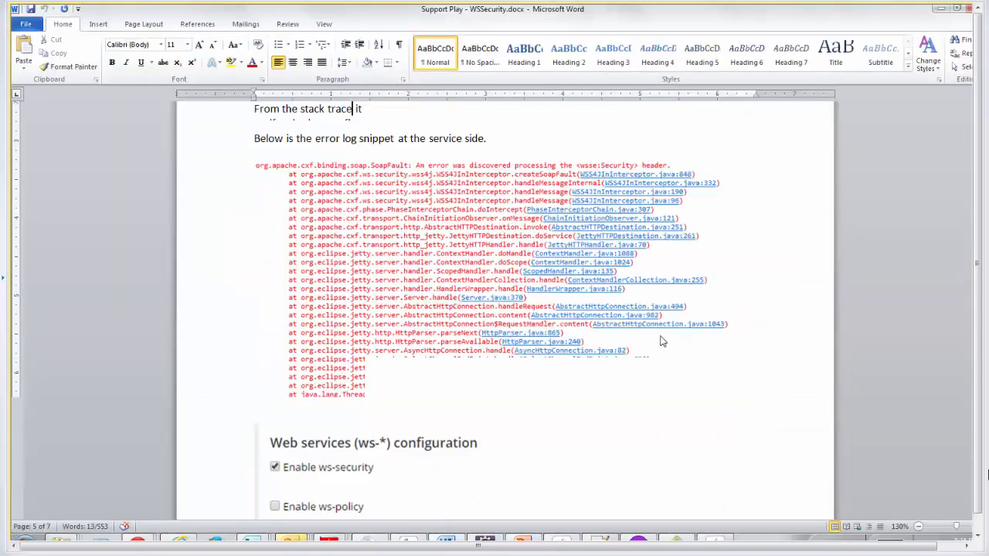
pyautogui.hotkey('ctrl', 'Home')
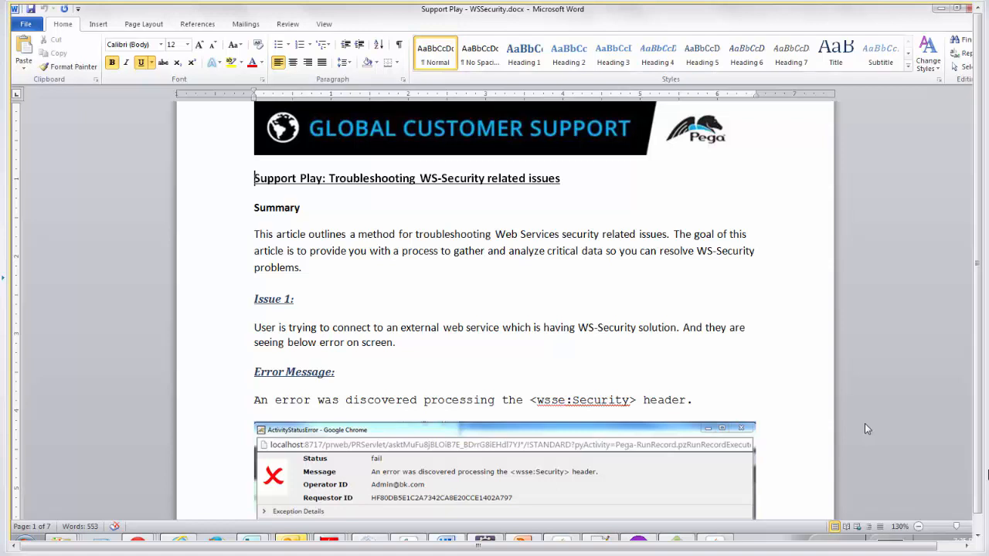
# Step: Read through Issue 1, covering the error message, the troubleshooting path and the Tracer event type settings
pyautogui.click(898, 315)
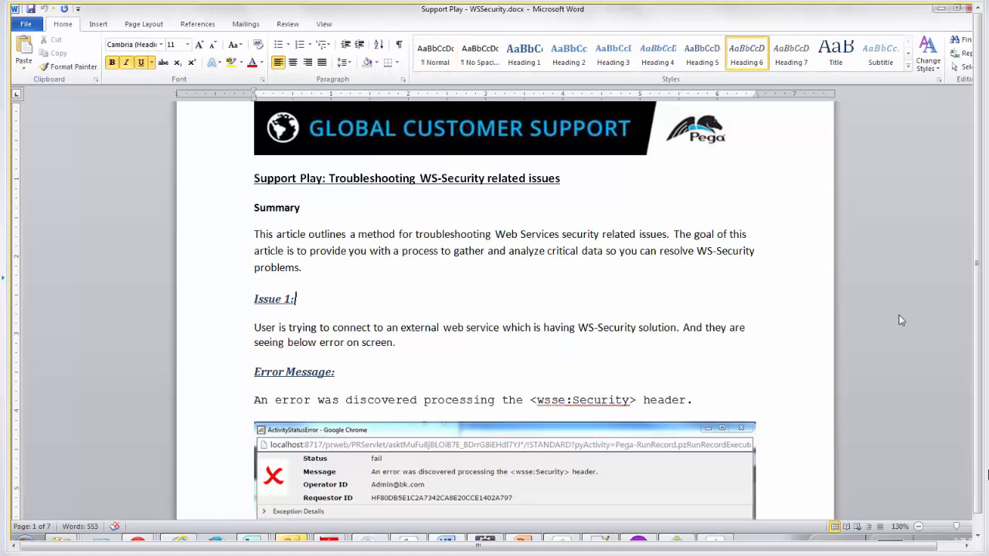
pyautogui.press('Down')
pyautogui.press('Down')
pyautogui.press('Down')
pyautogui.press('Down')
pyautogui.press('Down')
pyautogui.press('Down')
pyautogui.press('Down')
pyautogui.press('Down')
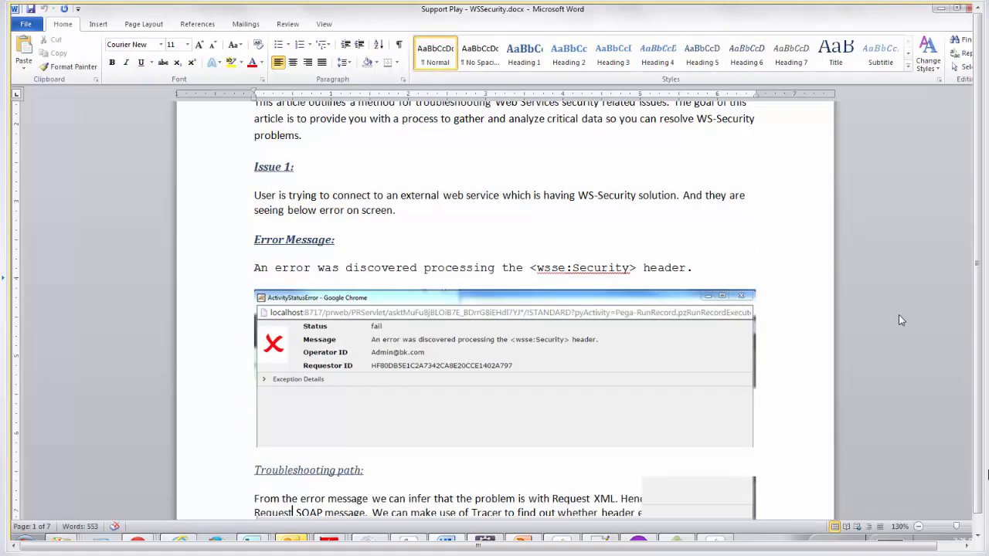
pyautogui.press('Down')
pyautogui.press('Down')
pyautogui.press('Down')
pyautogui.press('Down')
pyautogui.press('Down')
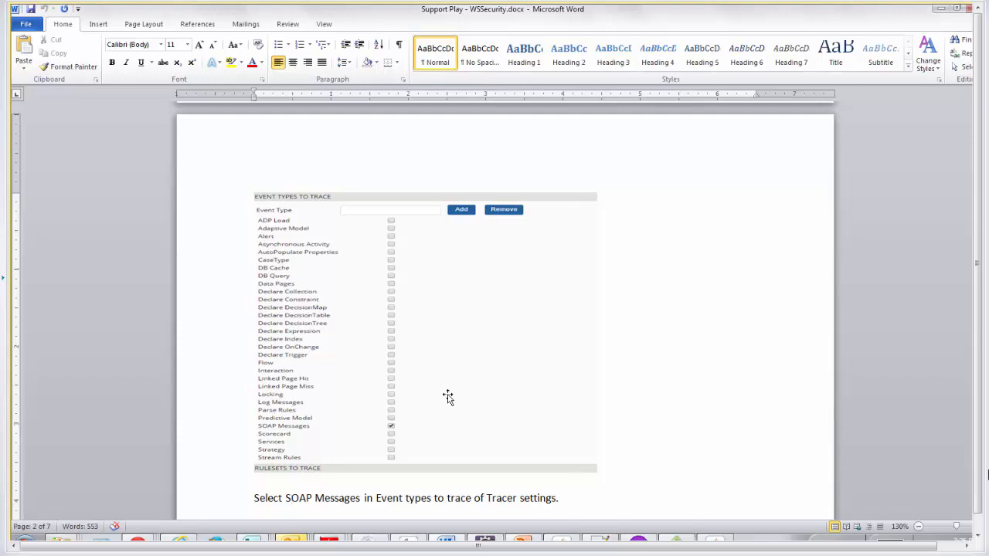
pyautogui.hotkey('ctrl', 'v')
pyautogui.press('Down')
pyautogui.press('Down')
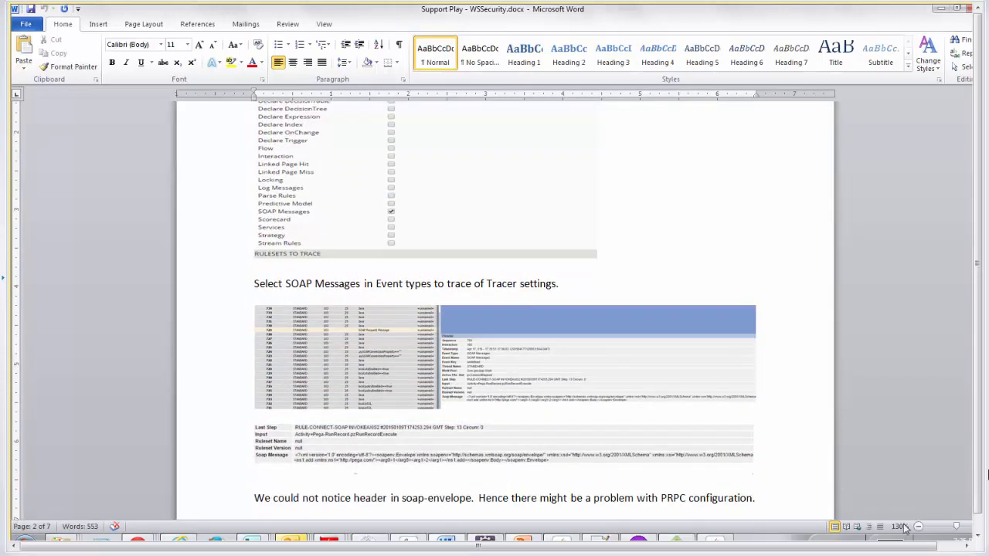
# Step: Enlarge the document to 160% and examine the traced SOAP message and the captured request and response
pyautogui.click(970, 526)
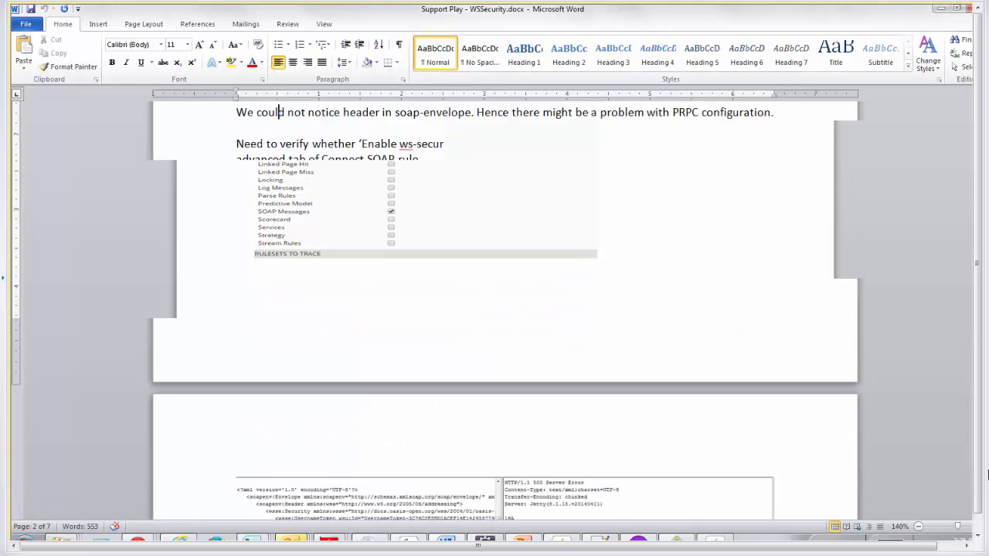
pyautogui.click(988, 475)
pyautogui.click(988, 475)
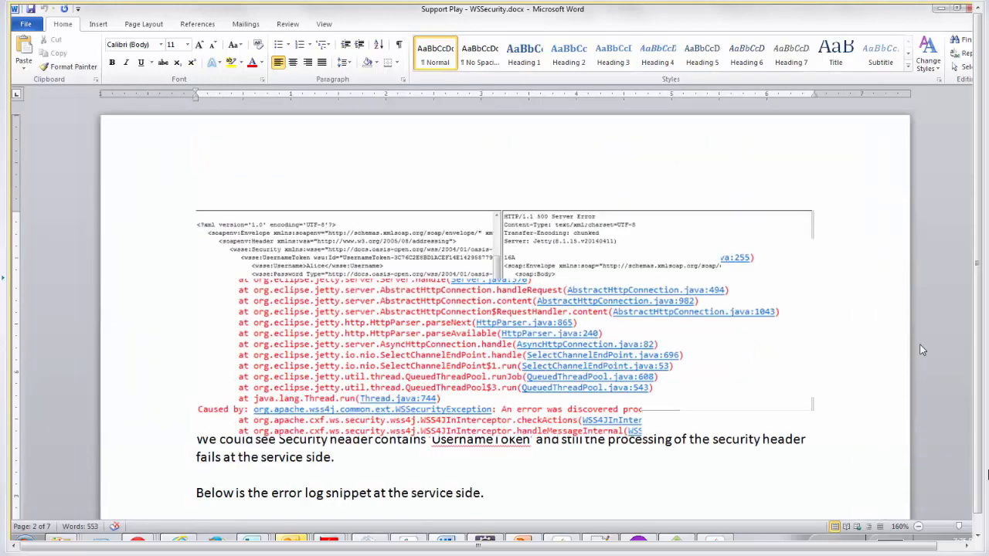
pyautogui.scroll(5, 921, 350)
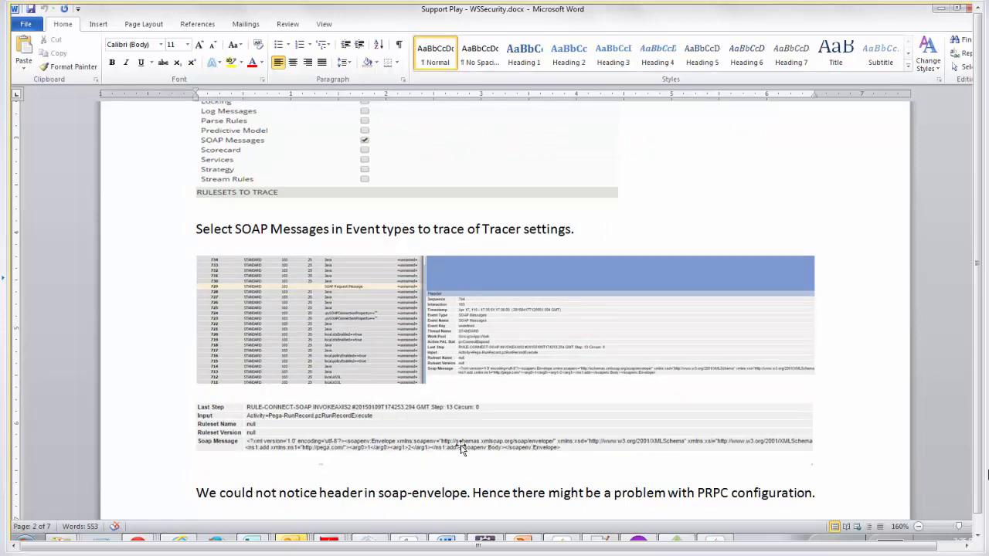
pyautogui.click(874, 428)
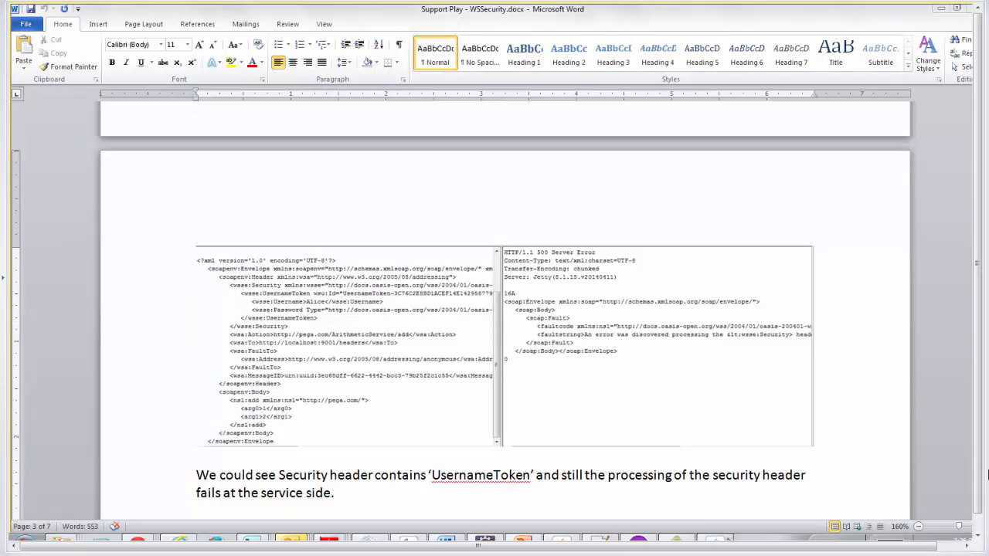
# Step: Switch to TCPMon and review the target hostname and listen port fields for creating a new listener
pyautogui.hotkey('alt', 'Tab')
pyautogui.click(234, 127)
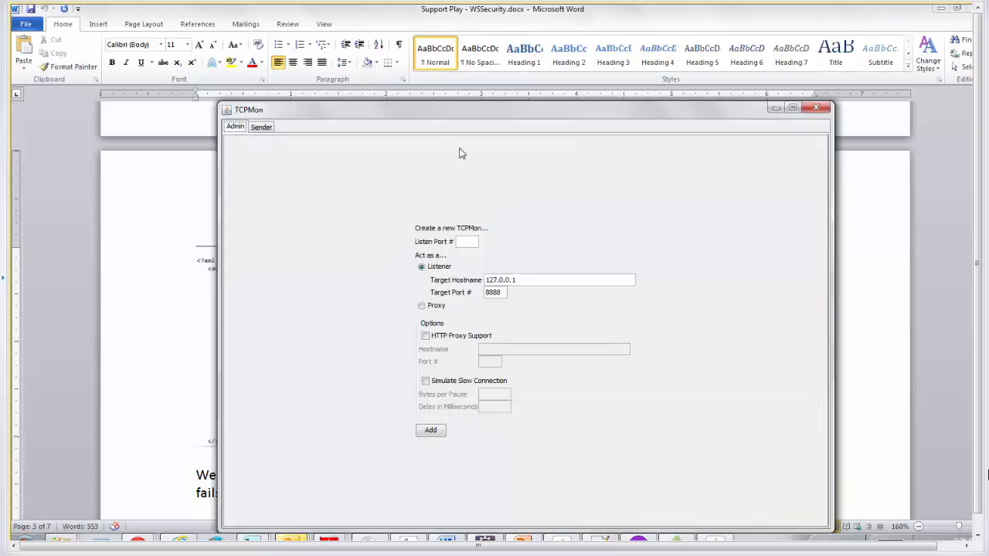
pyautogui.doubleClick(531, 282)
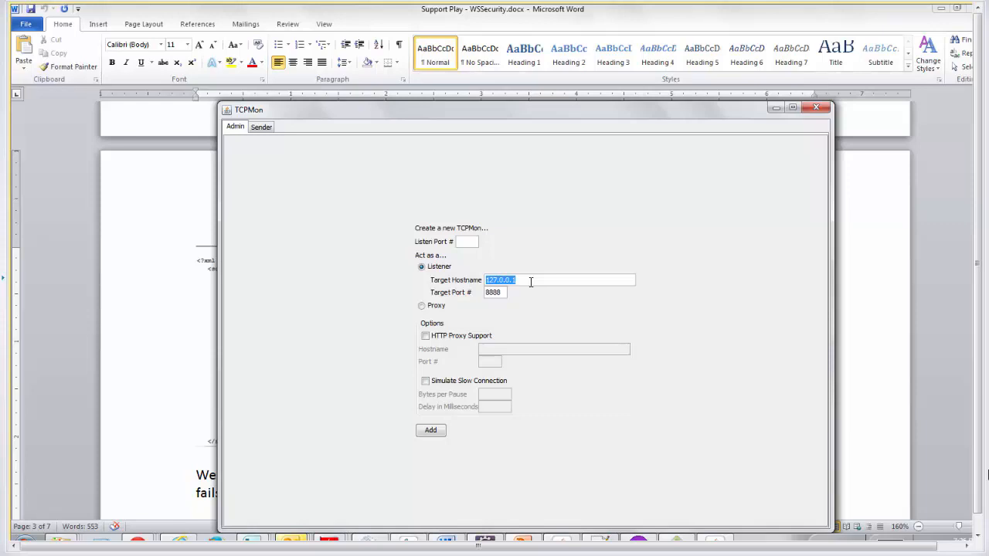
pyautogui.click(465, 241)
# Step: Open SupportingDocument - WSS.pdf in Adobe Reader and examine the service endpoint URL and the TCPMon capture
pyautogui.click(330, 537)
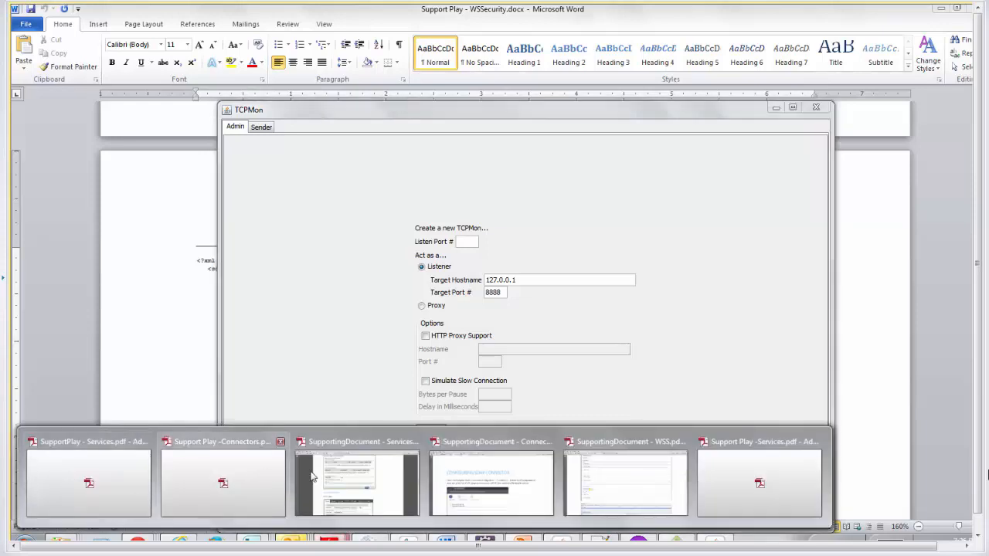
pyautogui.click(637, 487)
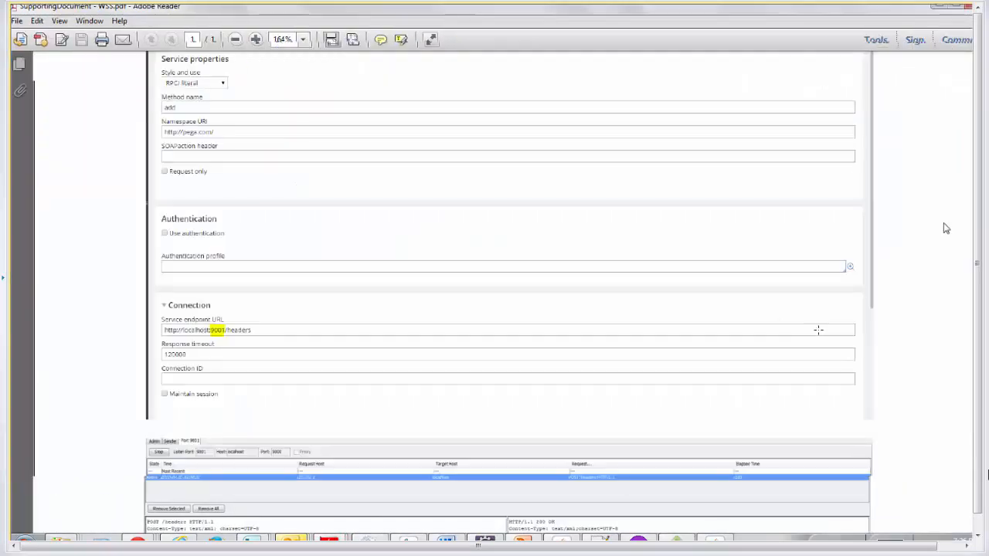
pyautogui.scroll(-5, 987, 475)
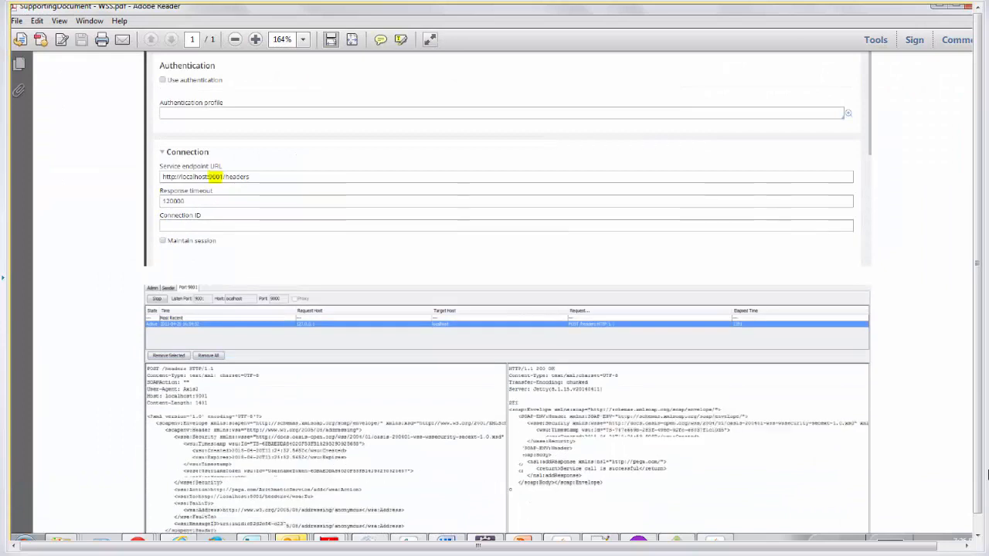